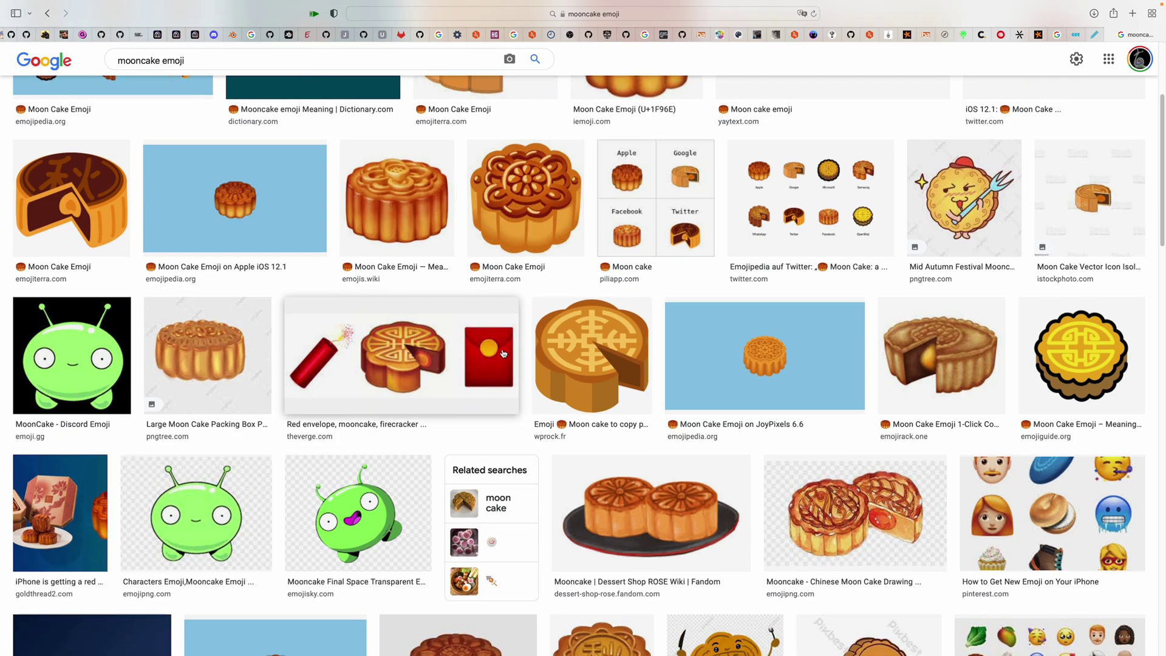
Examine the mooncake emoji image results for reference shapes and return to Blender
scroll(681, 415, "down", 7)
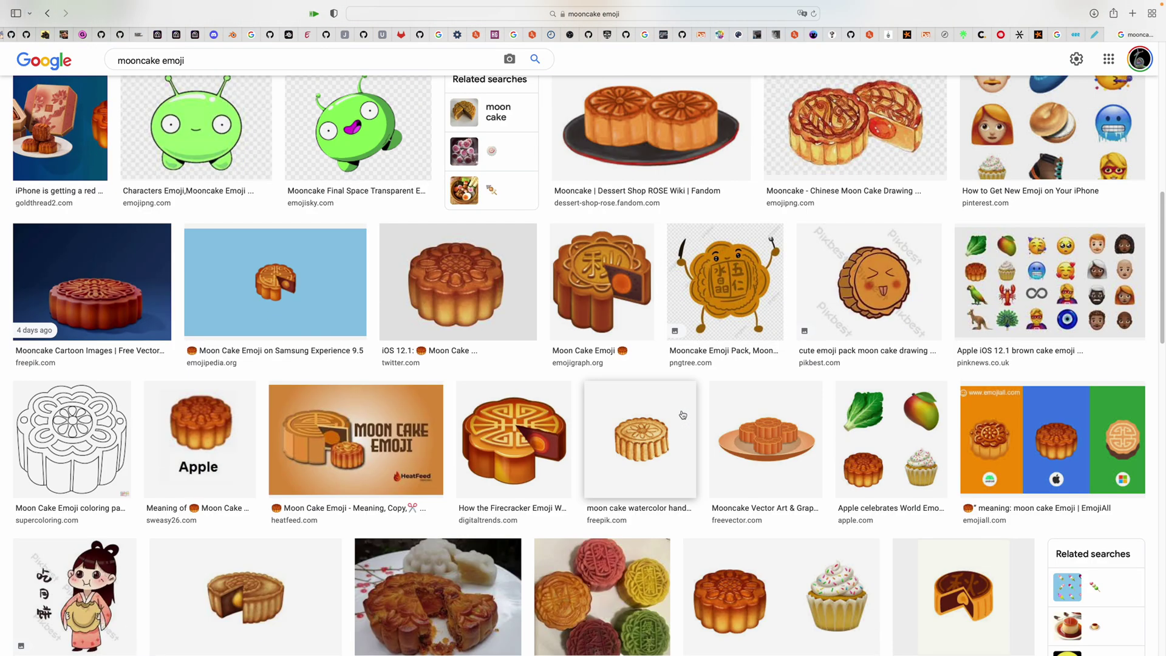
scroll(680, 383, "up", 15)
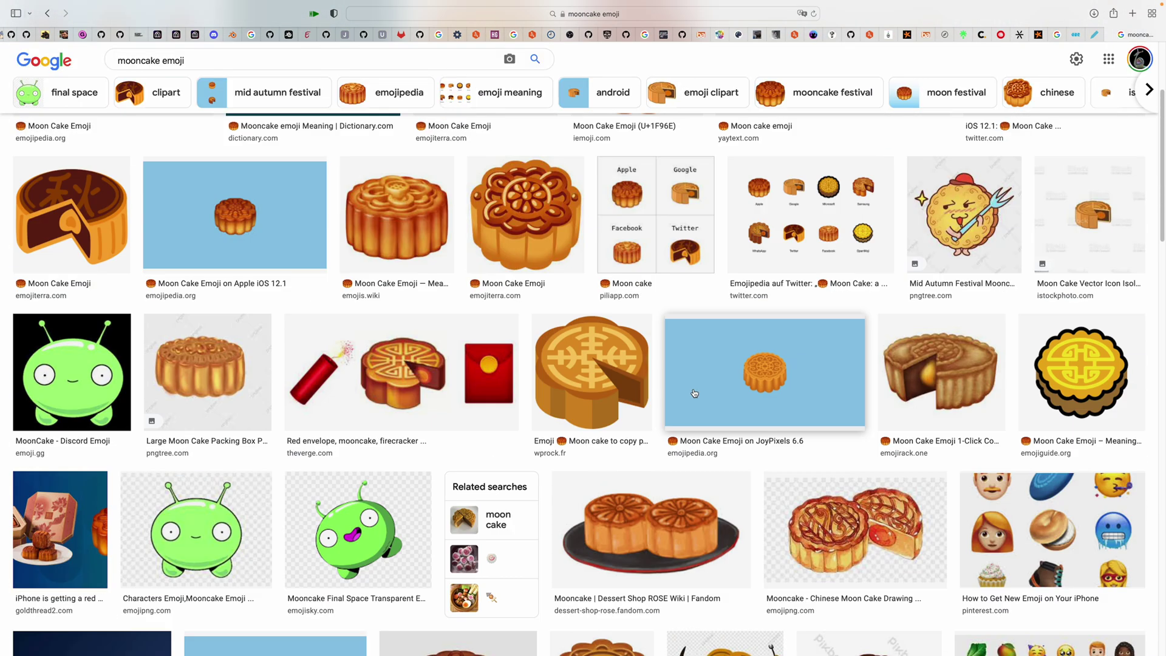
key("ctrl+Left")
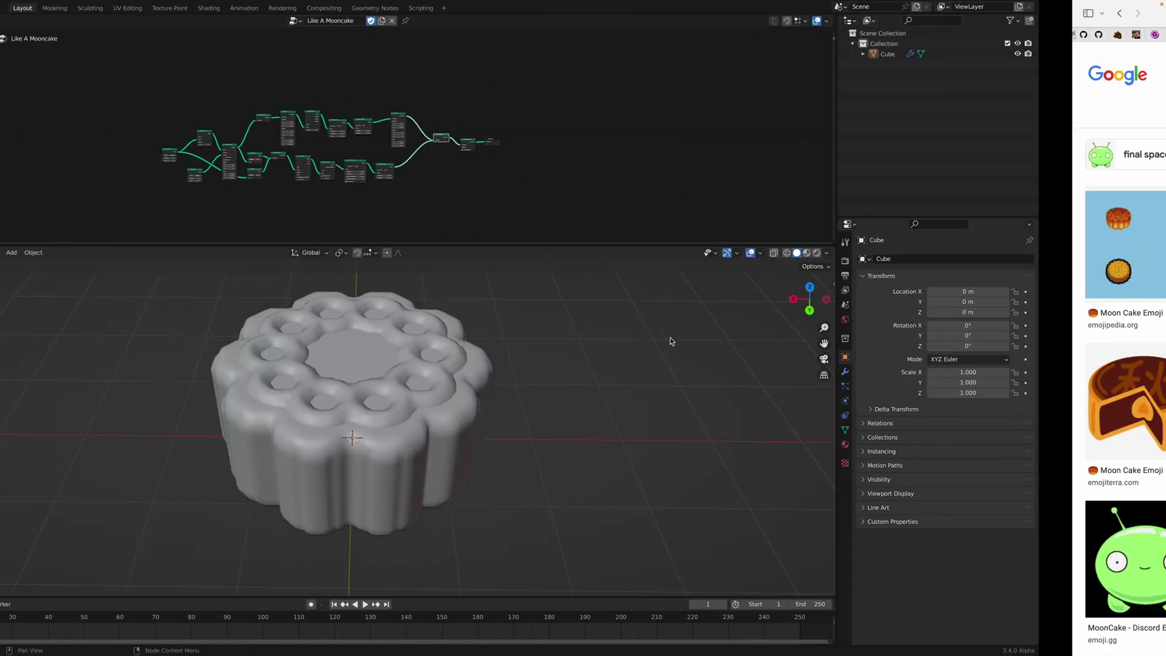
Create a new file from the General template
left_click(23, 7)
mouse_move(37, 20)
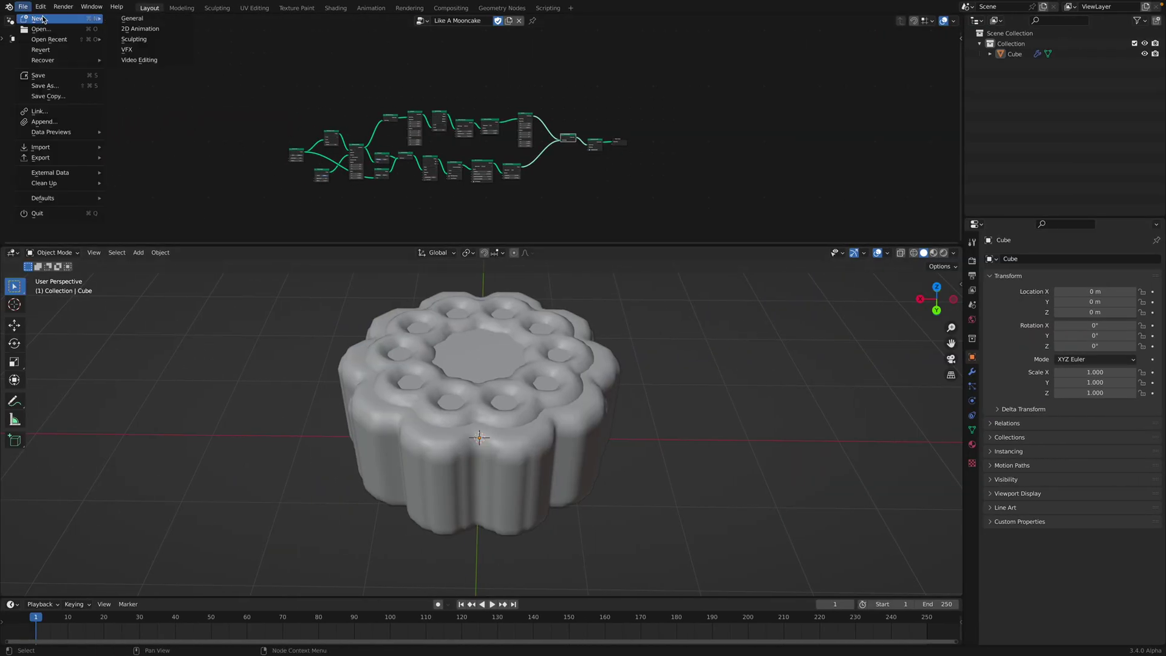
left_click(137, 19)
middle_click_drag(601, 262, 581, 242)
scroll(581, 242, "up", 2)
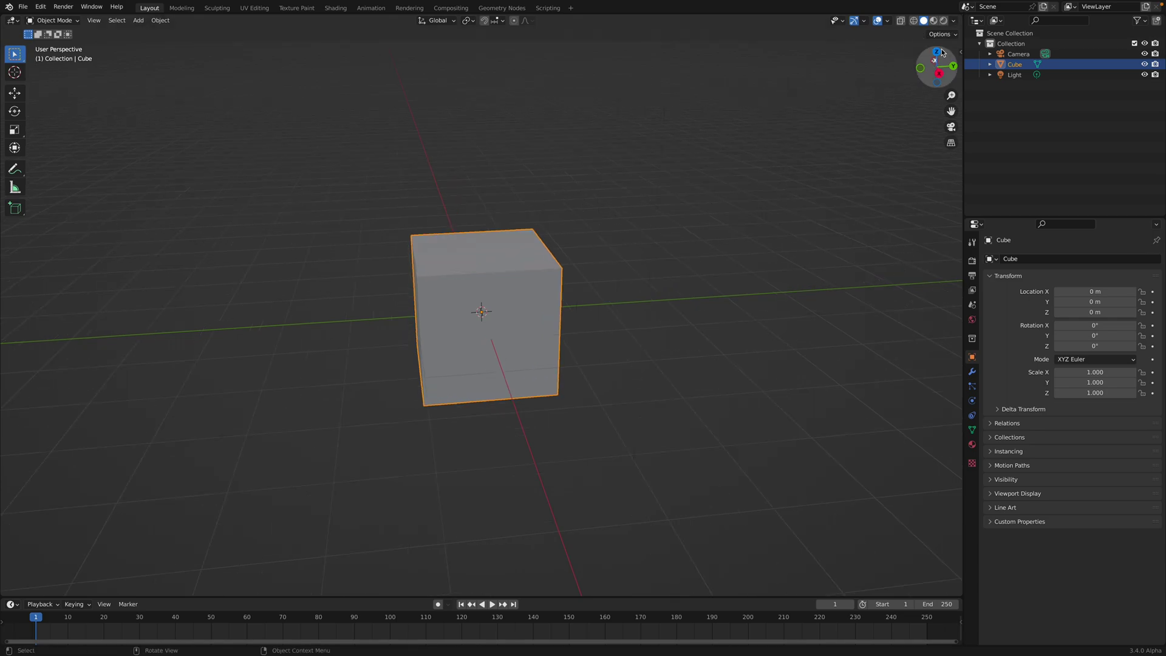
Split the 3D viewport horizontally, turn the upper area into a Geometry Node Editor and create a new node tree for the cube
left_click_drag(961, 17, 959, 271)
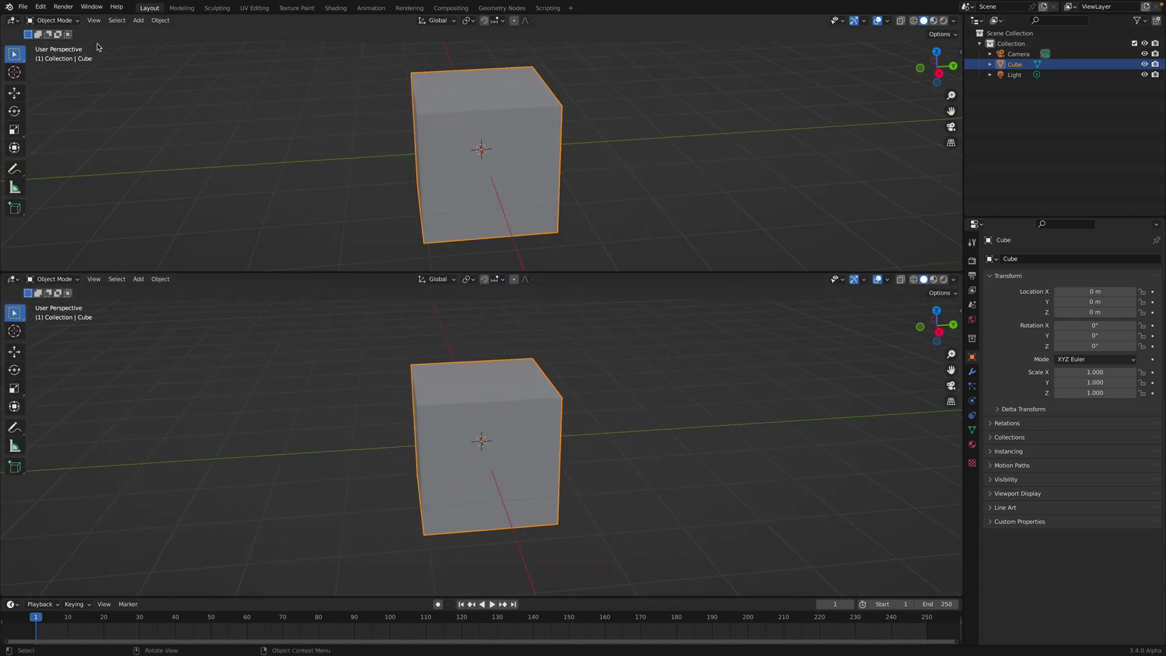
left_click(12, 20)
left_click(48, 107)
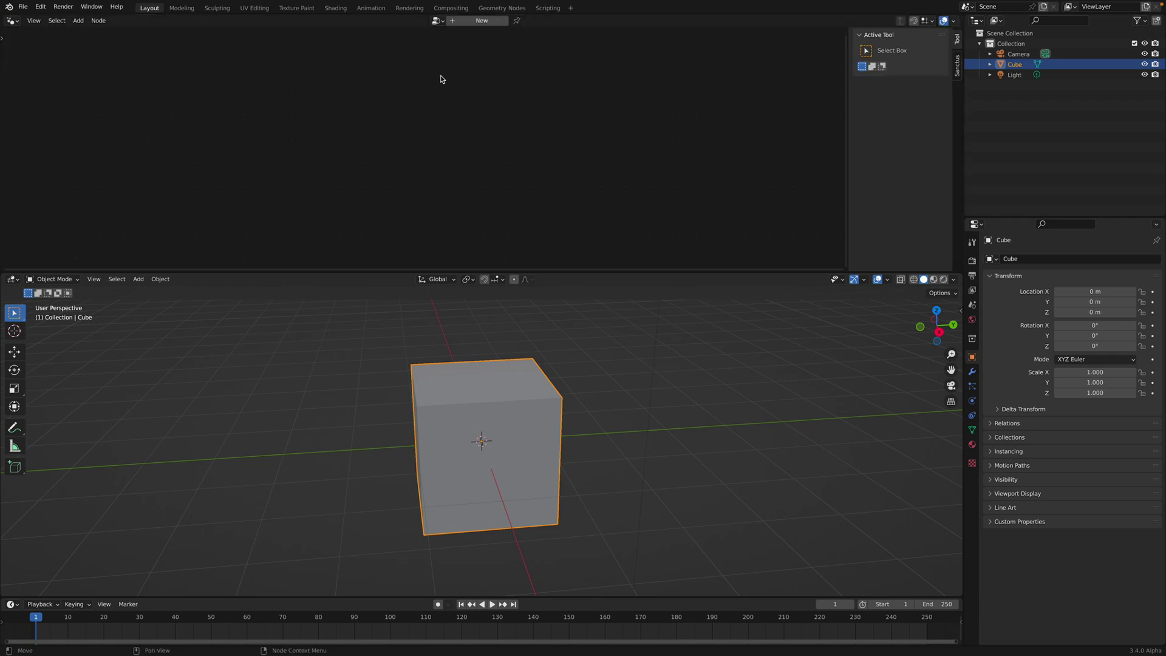
left_click(459, 25)
scroll(487, 103, "up", 1)
scroll(498, 106, "down", 2)
Recheck the mooncake reference images in the browser, and in Blender add a Star node above the link between Group Input and Group Output
key("ctrl+Right")
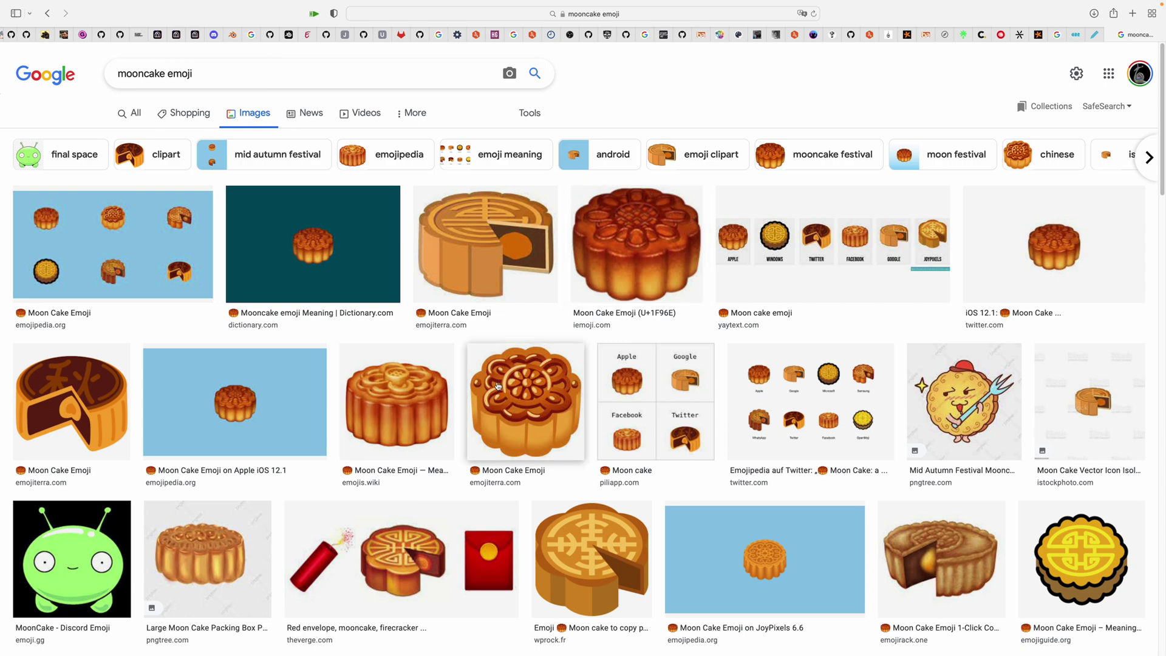
key("ctrl+Left")
scroll(363, 117, "up", 3)
key("shift+a")
type("st")
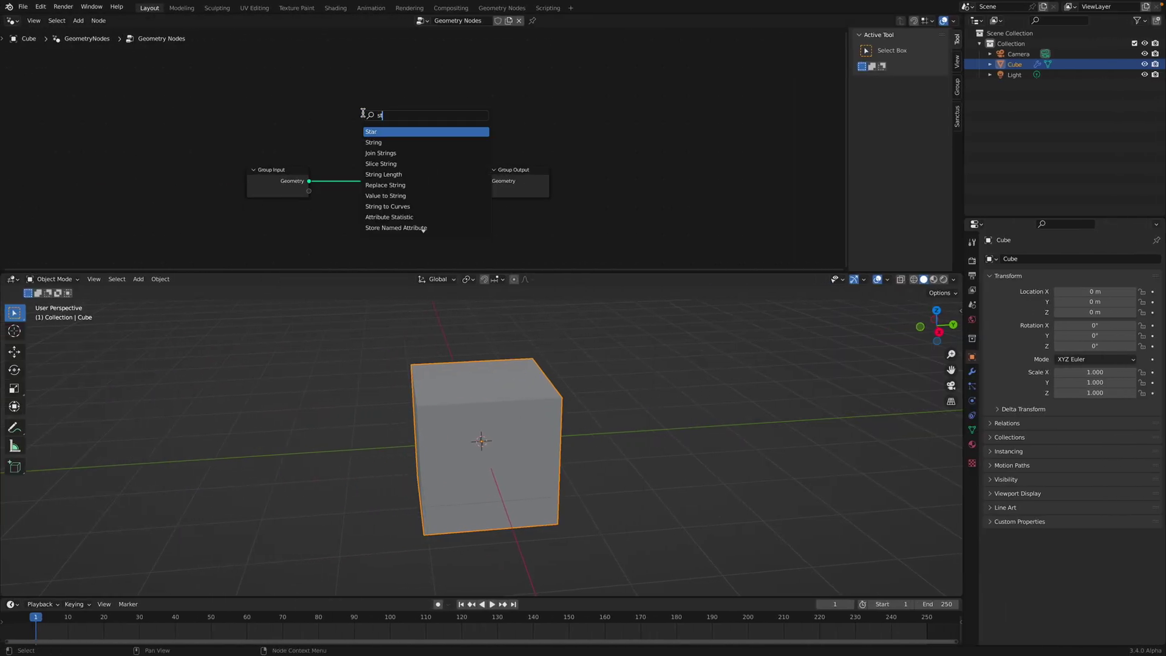
key("Return")
left_click(364, 125)
scroll(427, 150, "up", 2)
Add a Fillet Curve node and connect the Star's Curve through it to the Group Output, moved farther from the Star
left_click(555, 170)
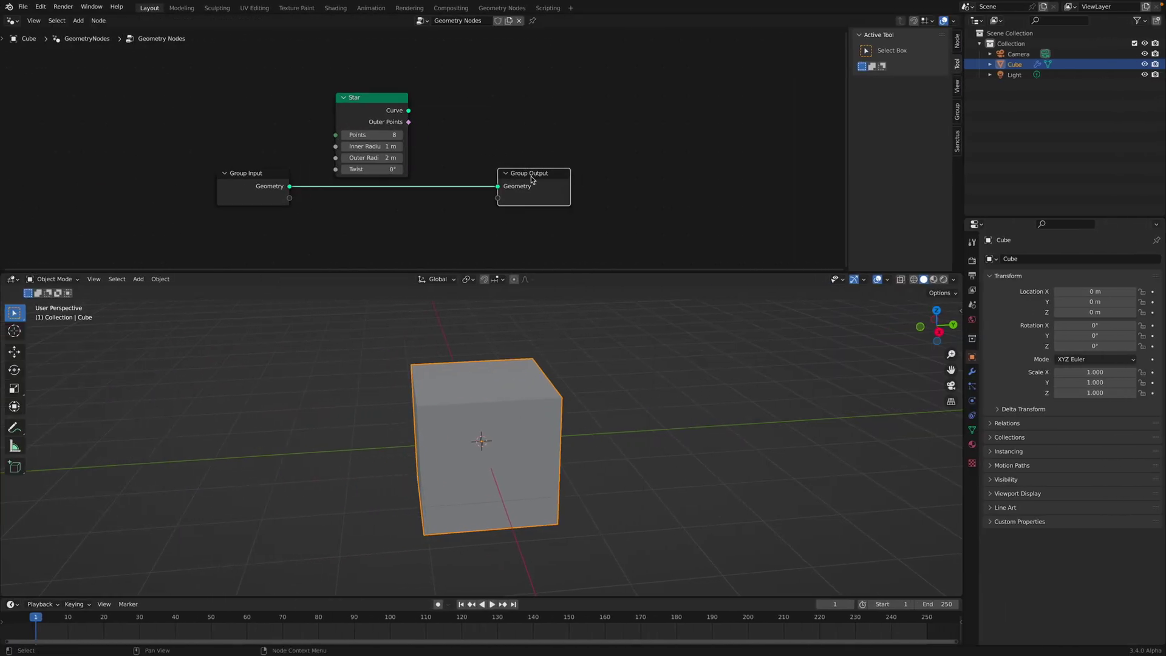
left_click_drag(532, 178, 639, 203)
key("shift+a")
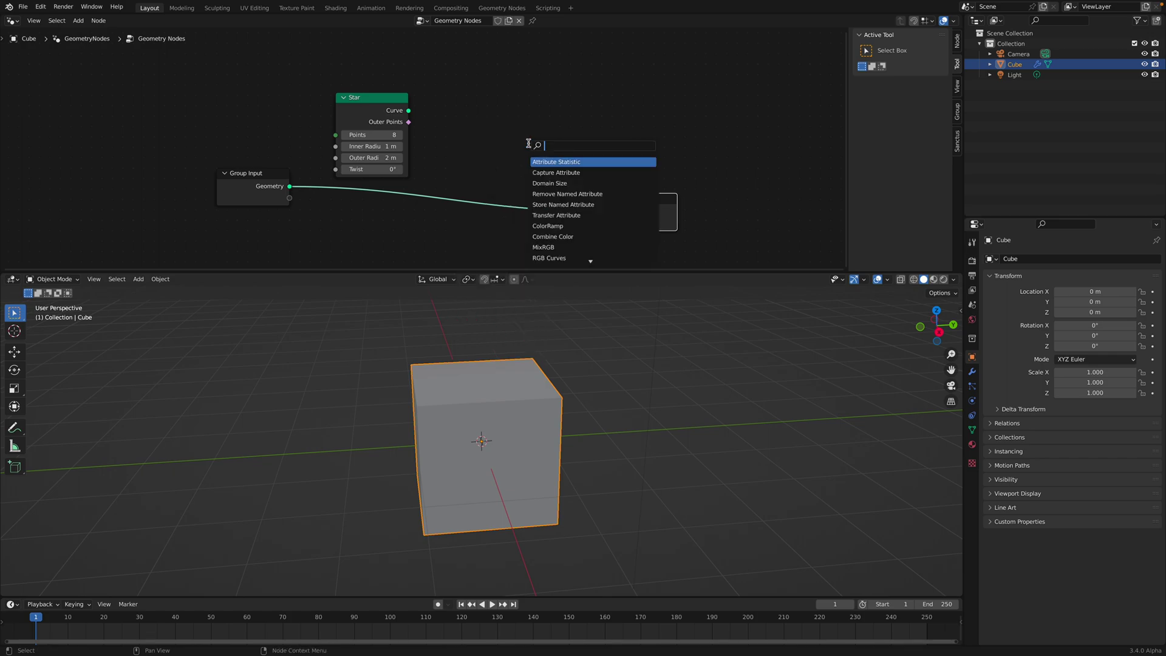
type("fil")
key("Down")
key("Return")
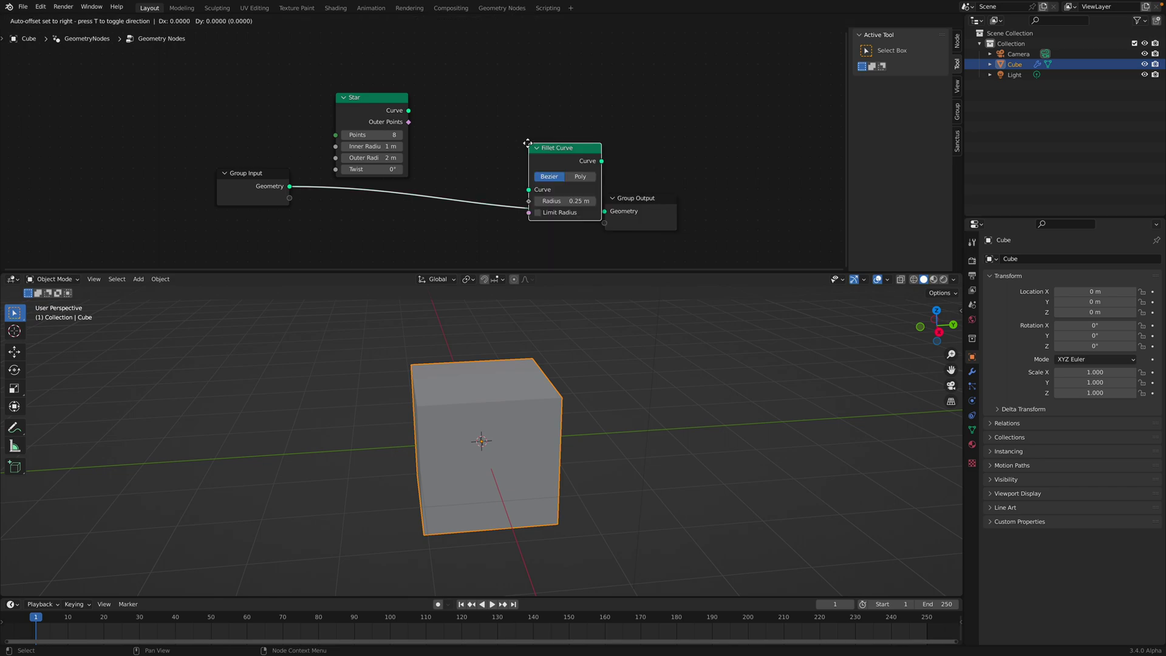
left_click(480, 85)
left_click_drag(409, 111, 480, 131)
left_click_drag(507, 90, 608, 213)
left_click_drag(646, 201, 653, 189)
Switch the Fillet Curve node to Poly with a Count of 3 and a Radius of 0.27 m
middle_click_drag(622, 340, 583, 391)
scroll(583, 390, "up", 1)
scroll(506, 159, "up", 1)
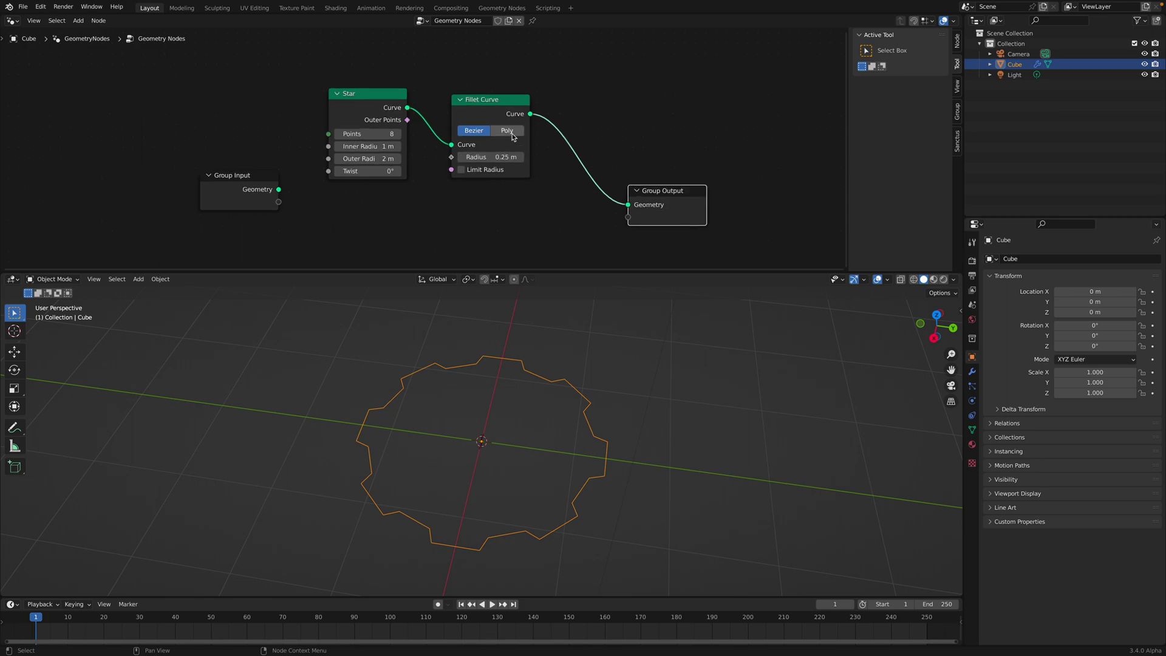
left_click(511, 132)
left_click(520, 156)
left_click(520, 156)
mouse_move(505, 169)
left_mouse_down("shift")
mouse_move(547, 168)
mouse_move(505, 168)
mouse_move(517, 169)
left_mouse_up("shift")
left_click_drag(494, 124, 491, 87)
mouse_move(538, 398)
middle_mouse_down()
mouse_move(599, 334)
mouse_move(549, 377)
mouse_move(553, 411)
middle_mouse_up()
scroll(611, 213, "down", 1)
scroll(592, 207, "down", 1)
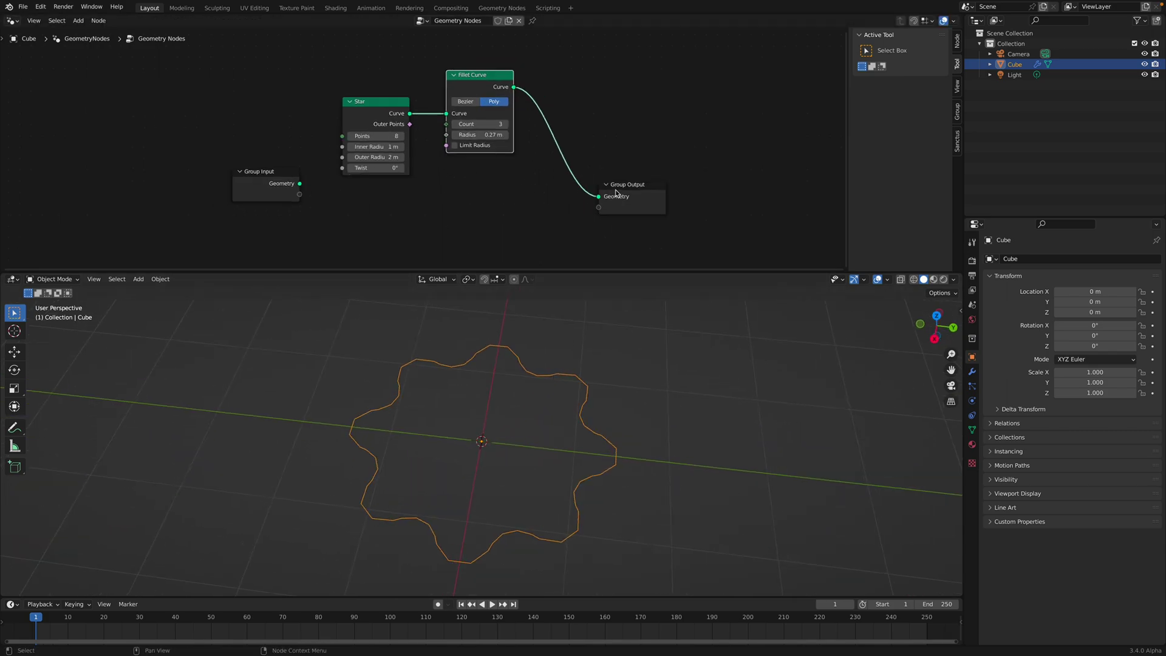
Move the Group Output farther from the Fillet Curve node and save the file on the Desktop as mooncake_001.blend
left_click_drag(613, 192, 653, 159)
scroll(554, 190, "down", 2)
middle_click_drag(555, 190, 540, 137)
key("ctrl+s")
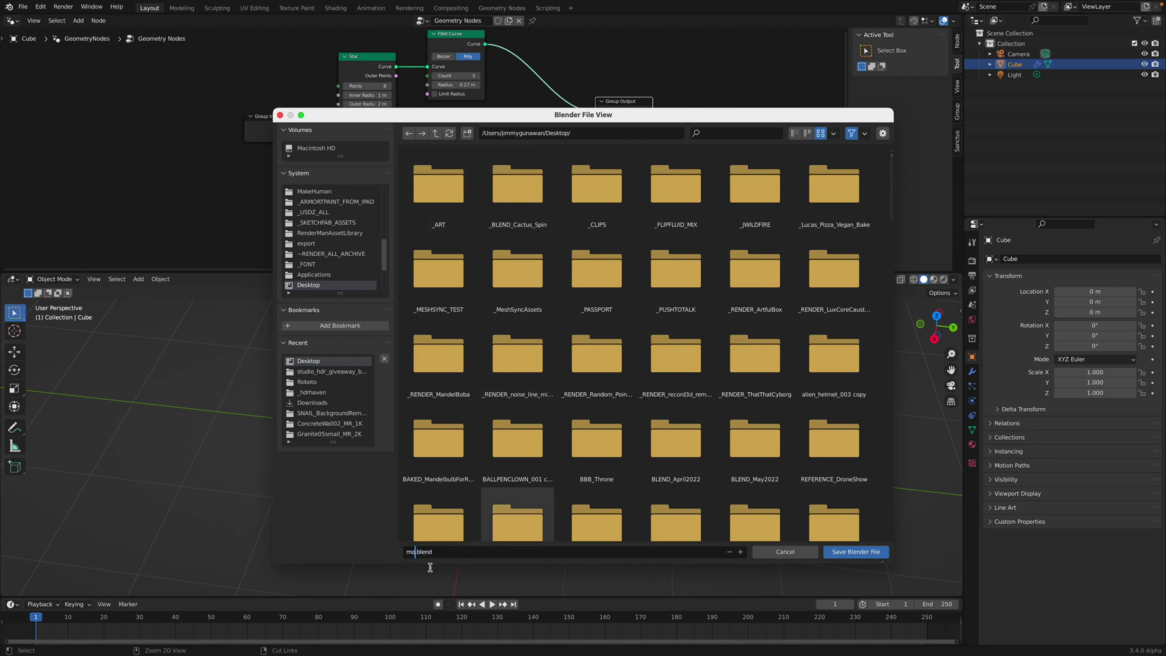
key("Return")
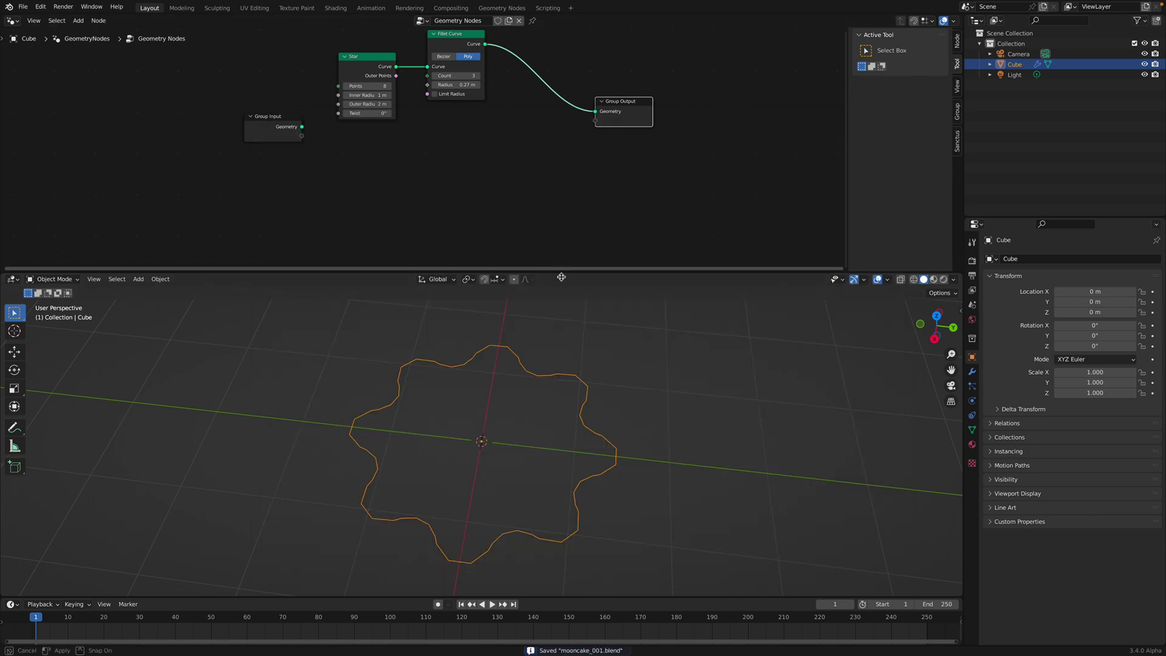
Enlarge the node editor and add a Curve Circle node below the Star, feeding the Group Output's Geometry
left_click_drag(561, 272, 562, 345)
key("shift+a")
type("circ")
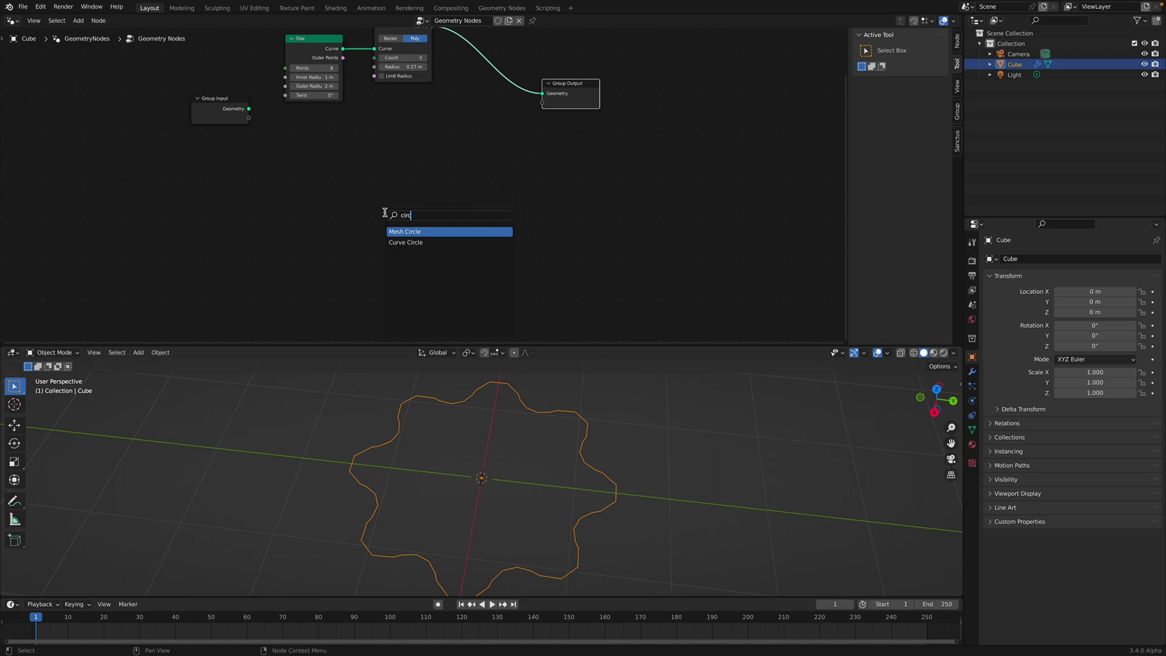
key("Down")
key("Return")
left_click(331, 162)
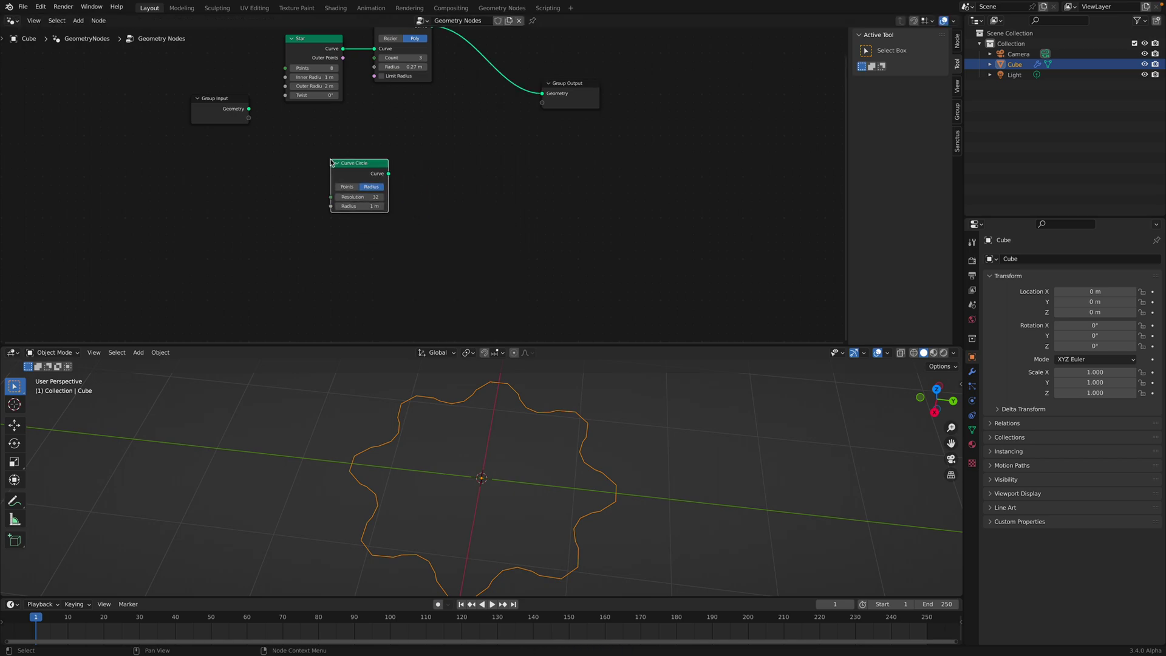
left_click_drag(388, 173, 611, 108)
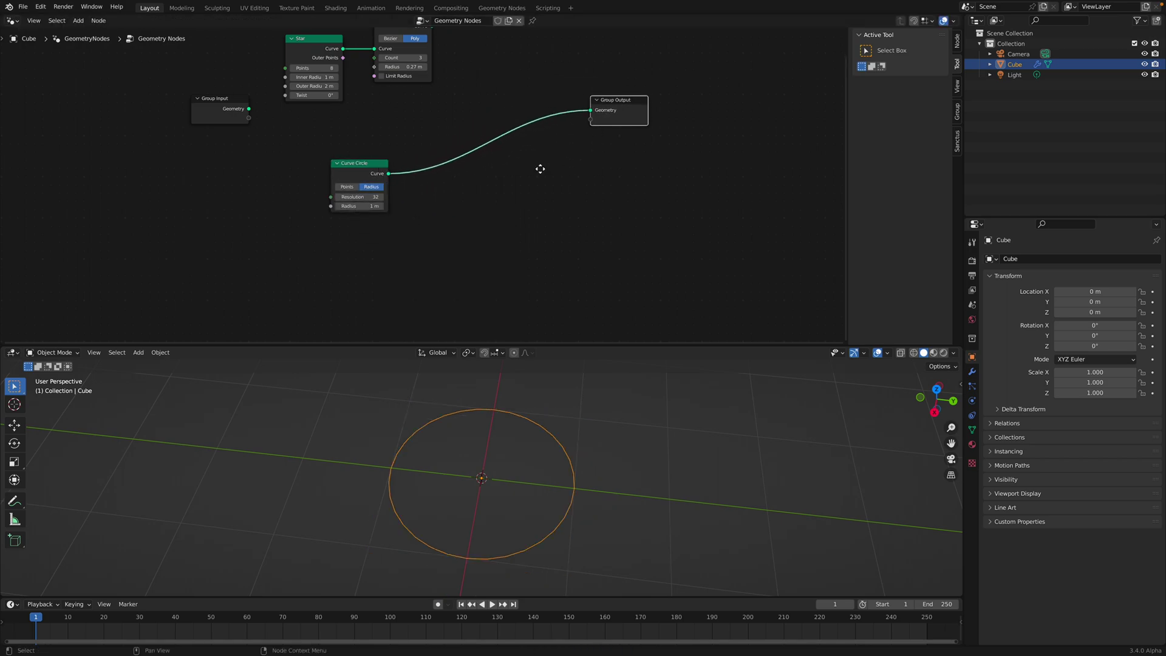
middle_click_drag(540, 169, 539, 182)
middle_click_drag(464, 478, 485, 478)
scroll(487, 468, "down", 1)
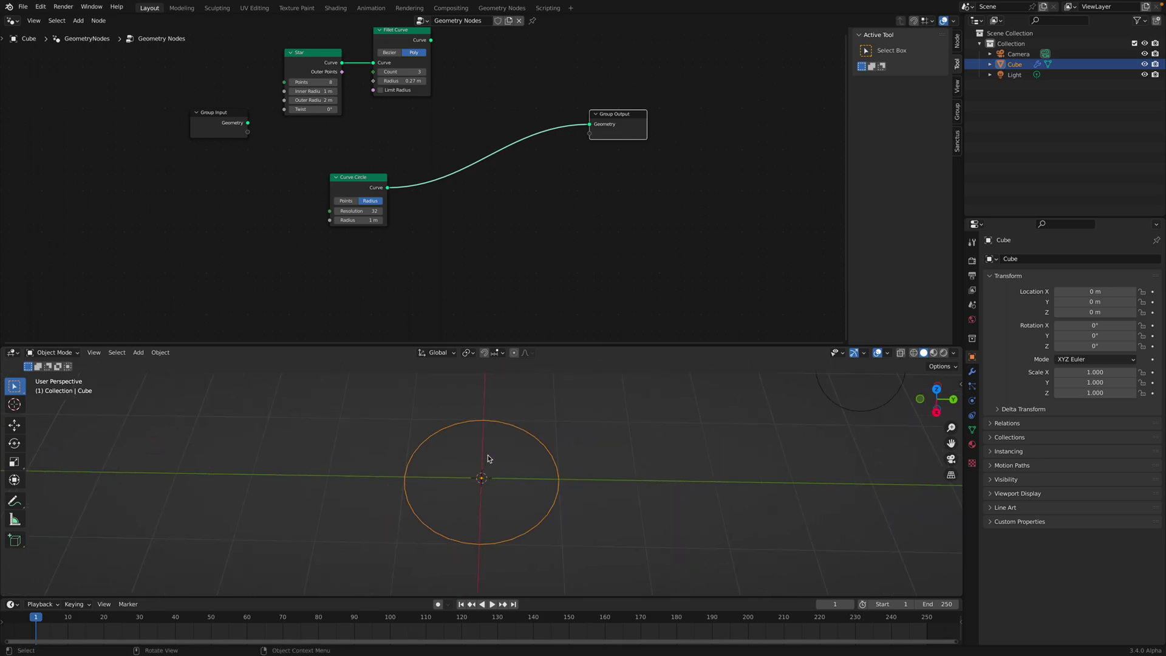
Add an Instance on Points node beside the Curve Circle and shift the circle node to make room
left_click_drag(373, 194, 383, 189)
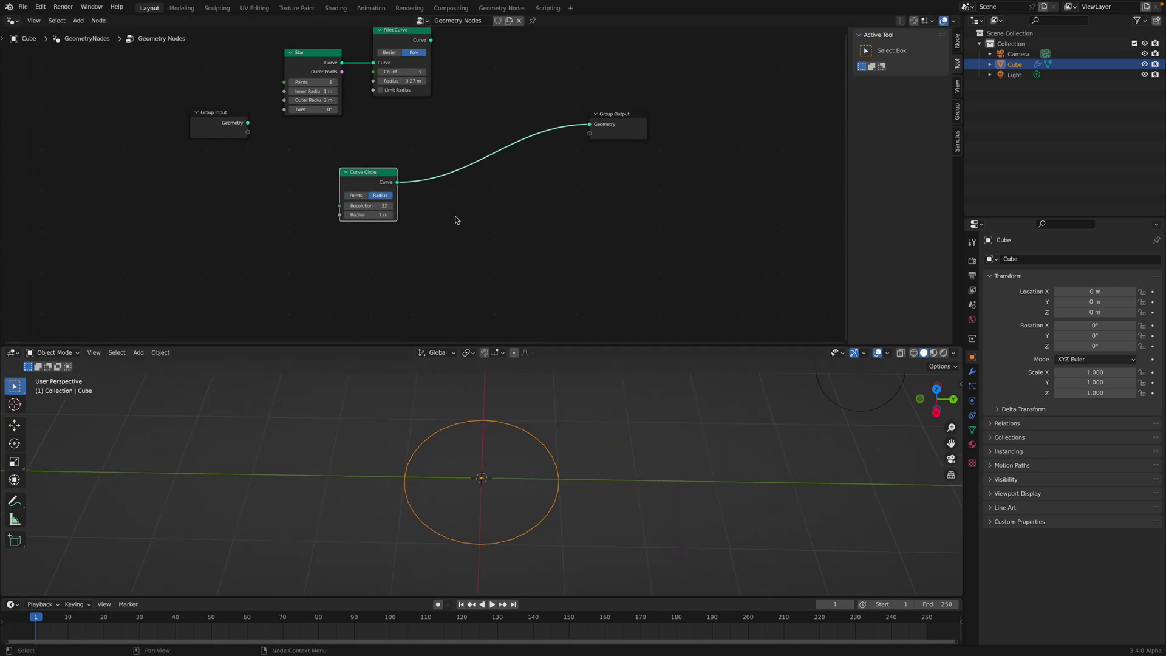
key("shift+a")
type("ins")
key("Down")
key("Down")
key("Down")
key("Down")
key("Down")
key("Return")
middle_click_drag(506, 254, 519, 241)
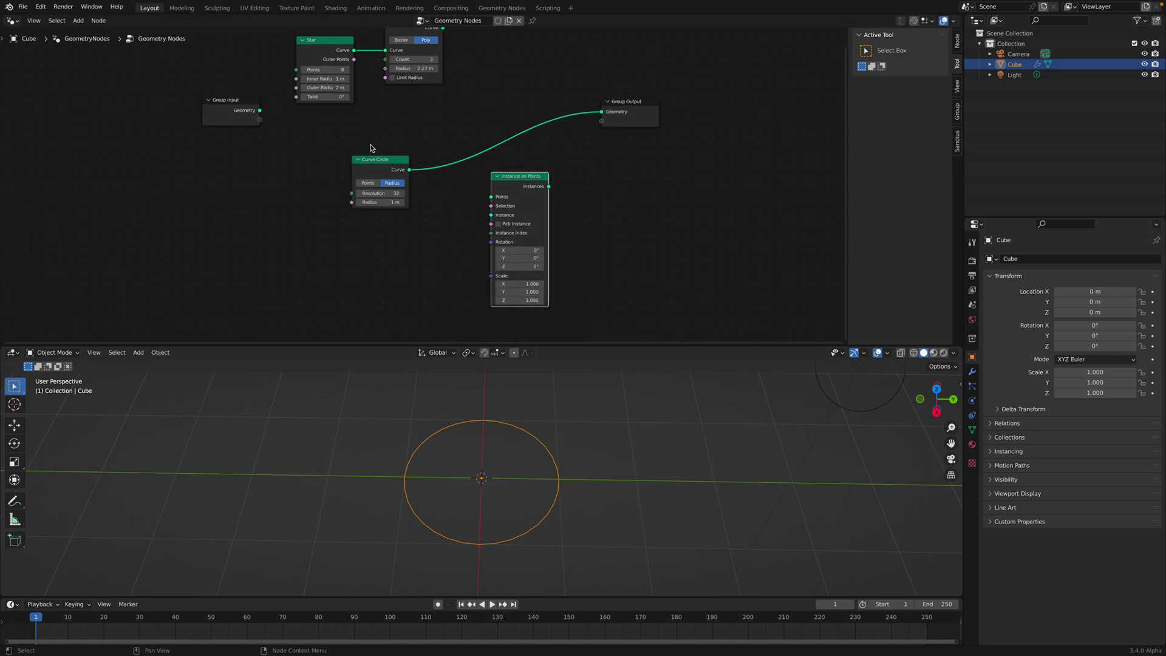
left_click_drag(376, 157, 382, 142)
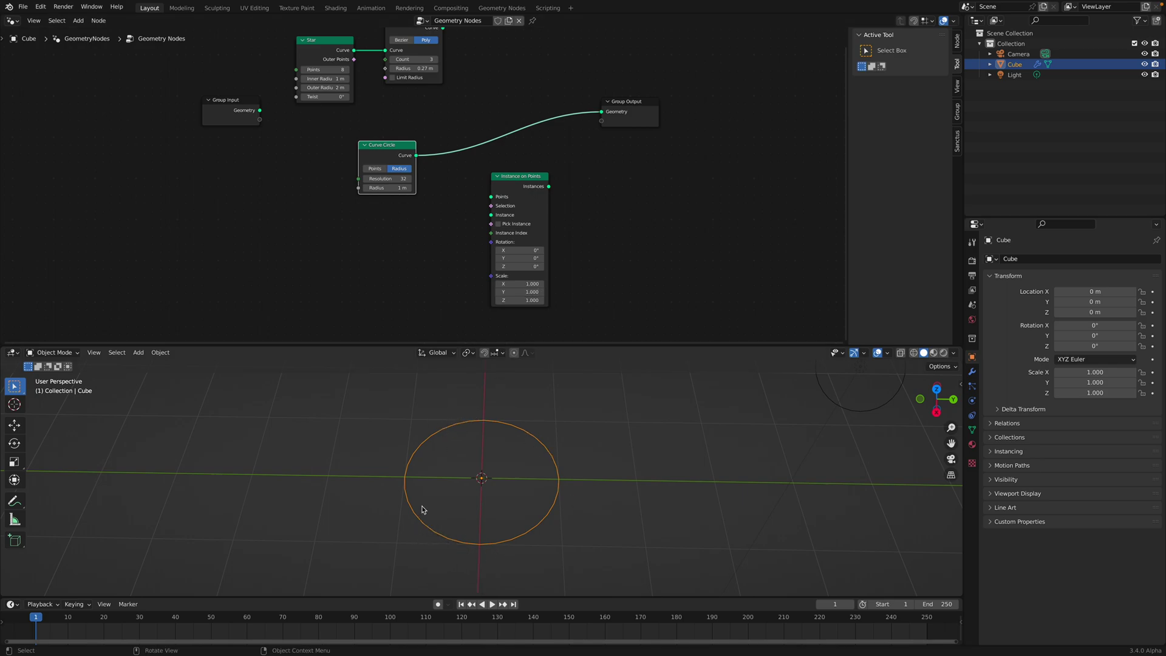
Duplicate the Curve Circle, wire the two circles into Instance on Points as Points and Instance, and send the Instances to the Group Output
left_click(520, 171)
left_click(394, 147)
key("shift+d")
left_click(401, 221)
left_click_drag(416, 155, 550, 181)
left_click_drag(655, 107, 688, 112)
left_click_drag(569, 186, 635, 116)
left_click_drag(389, 217, 510, 216)
middle_click_drag(546, 483, 553, 480)
scroll(553, 462, "down", 2)
middle_click_drag(553, 430, 540, 449)
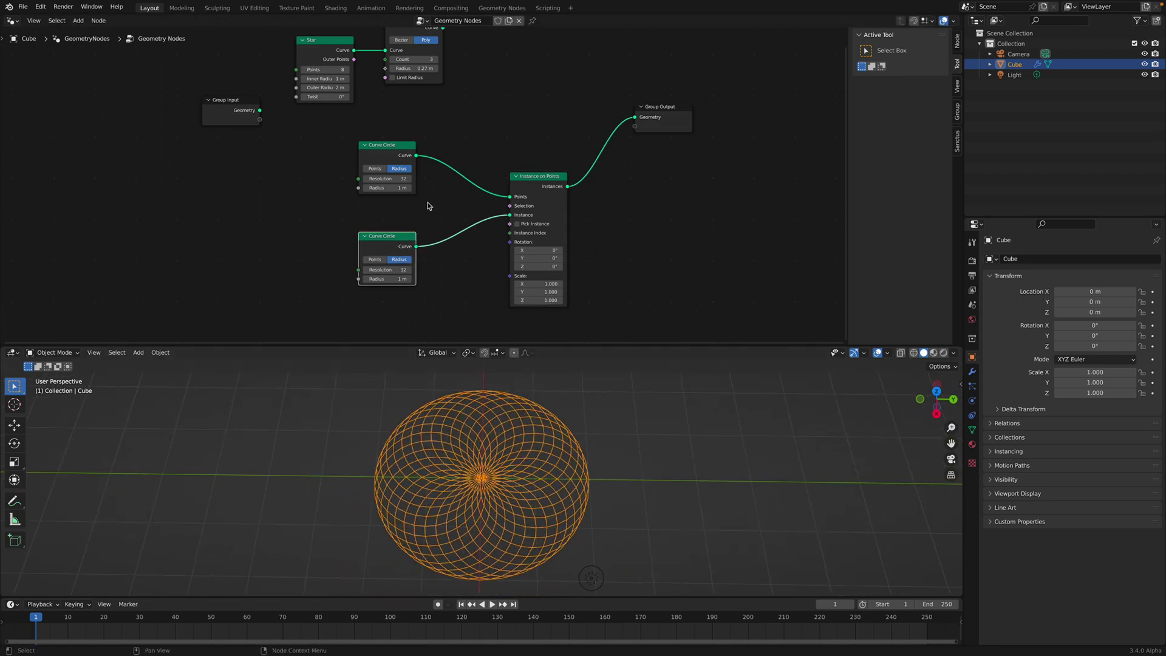
Insert a Resample Curve node with a Count of 10 between the first Curve Circle and the Points input
key("shift+a")
type("s")
type("resa")
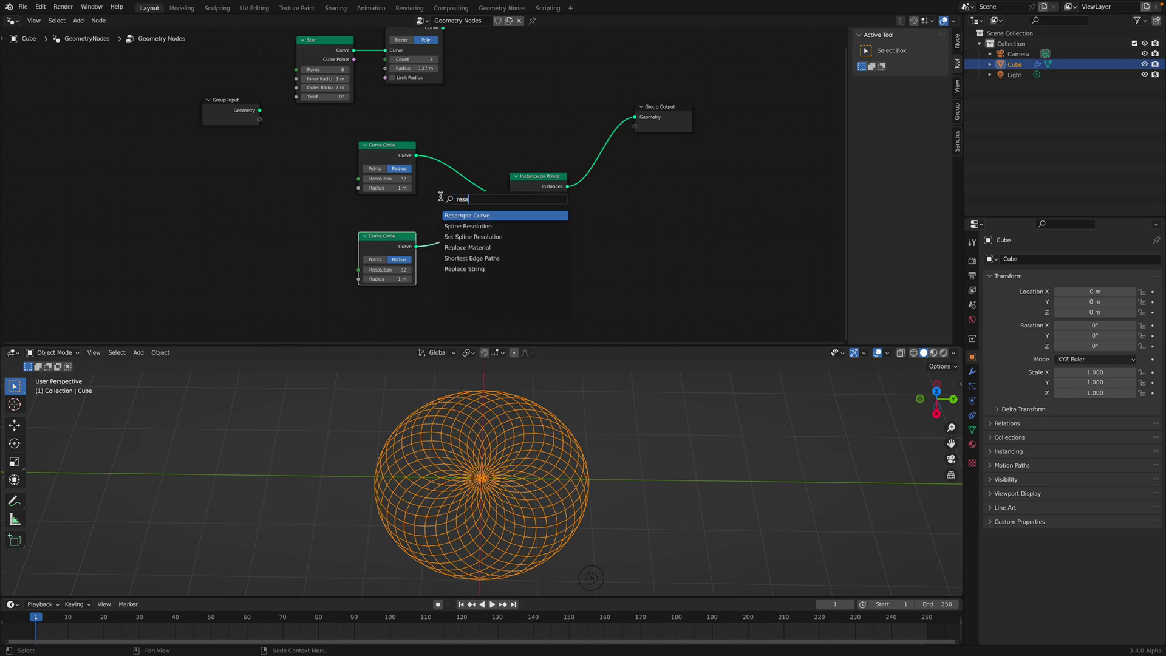
key("Return")
left_click(464, 162)
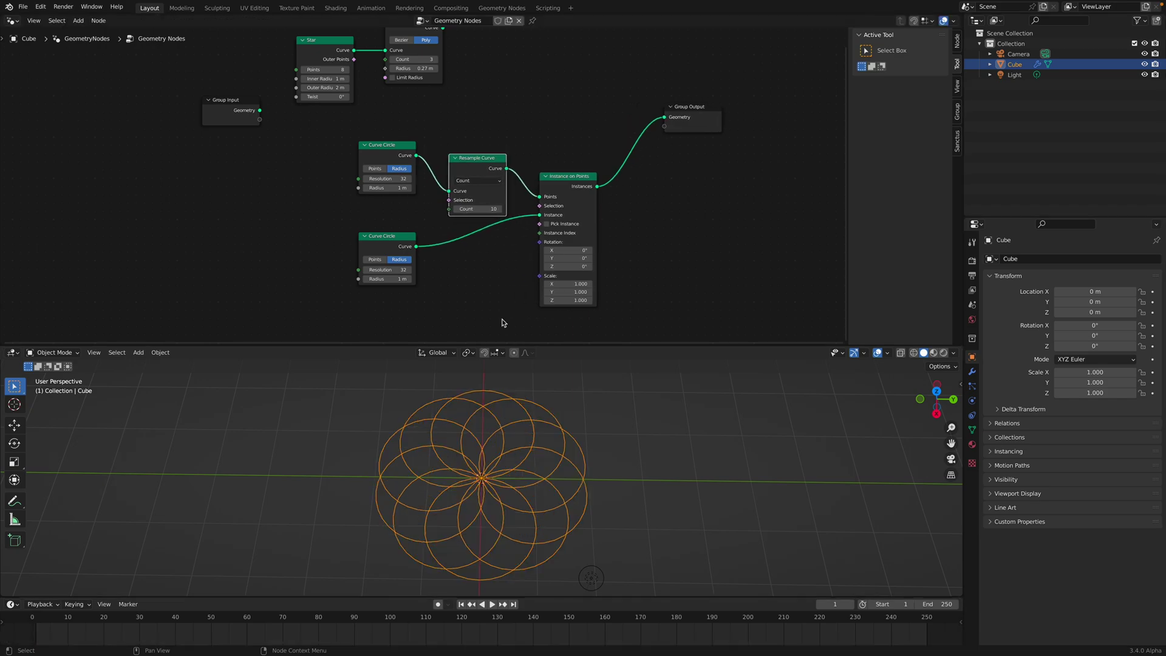
middle_click_drag(533, 445, 515, 469)
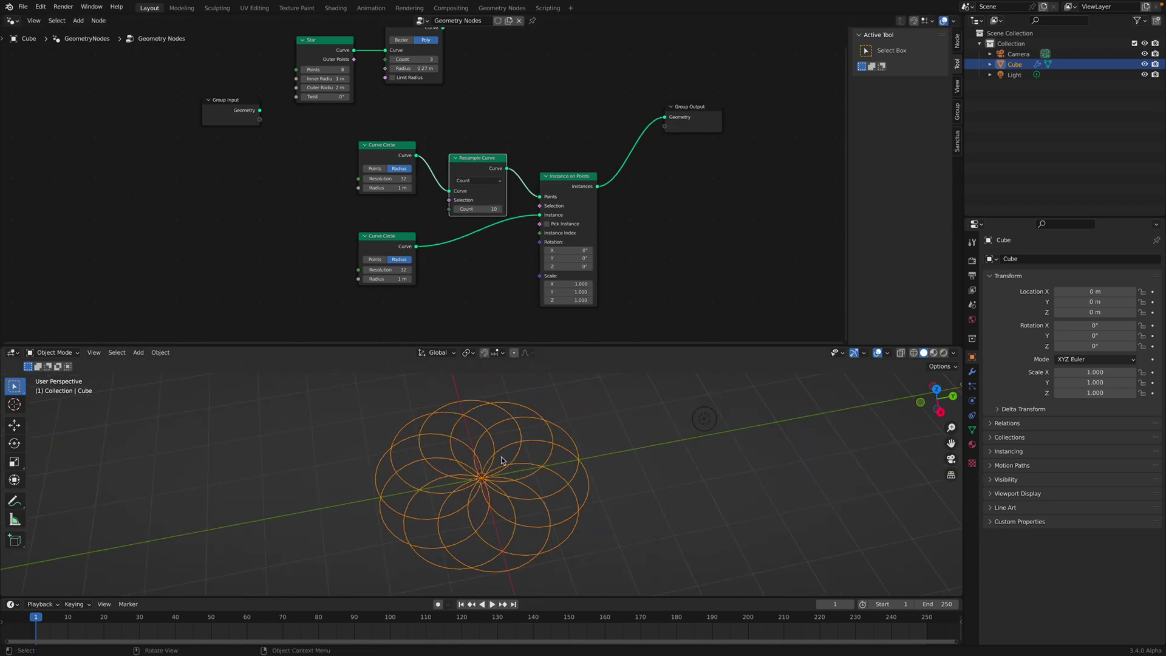
Set the second Curve Circle's radius to 0.4 m and save the file
left_click_drag(385, 281, 353, 282)
middle_click_drag(559, 180, 513, 182)
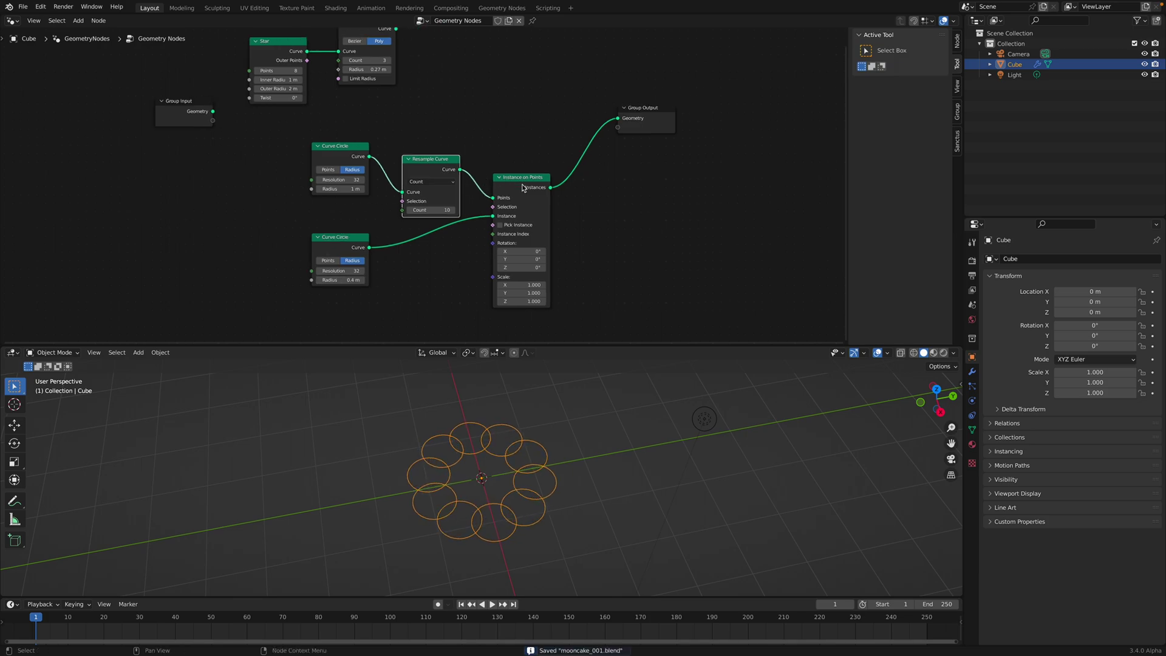
key("ctrl+s")
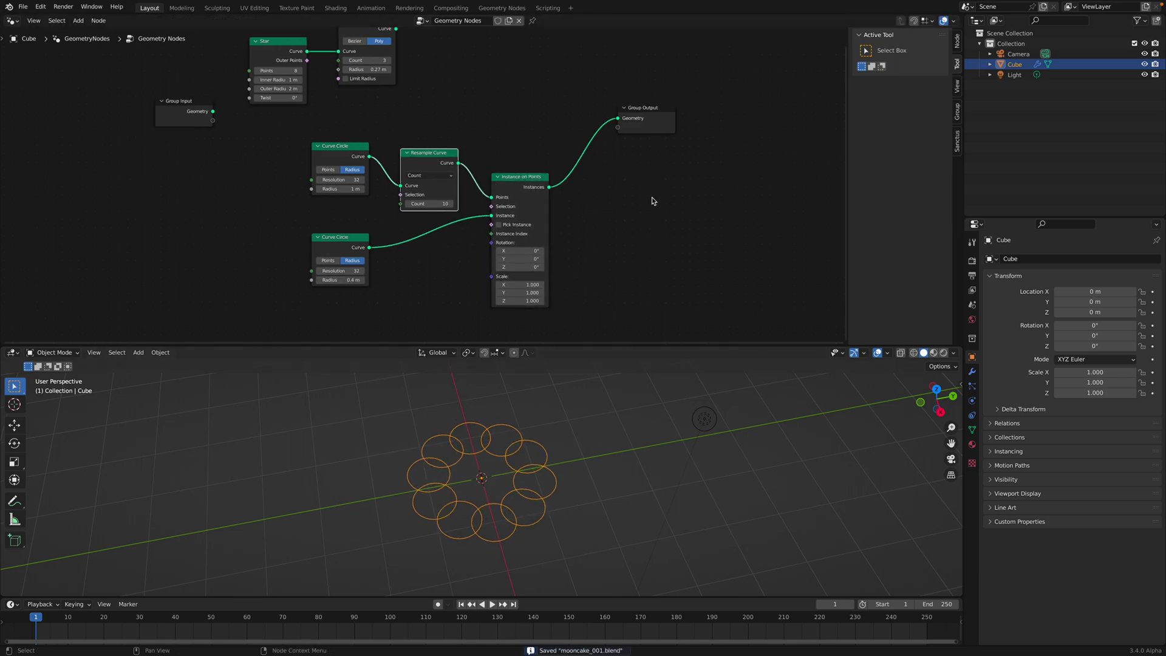
Insert a Fill Curve node between Instance on Points and the Group Output
left_click_drag(661, 110, 739, 149)
middle_click_drag(645, 185, 596, 163)
key("shift+a")
left_click(571, 203)
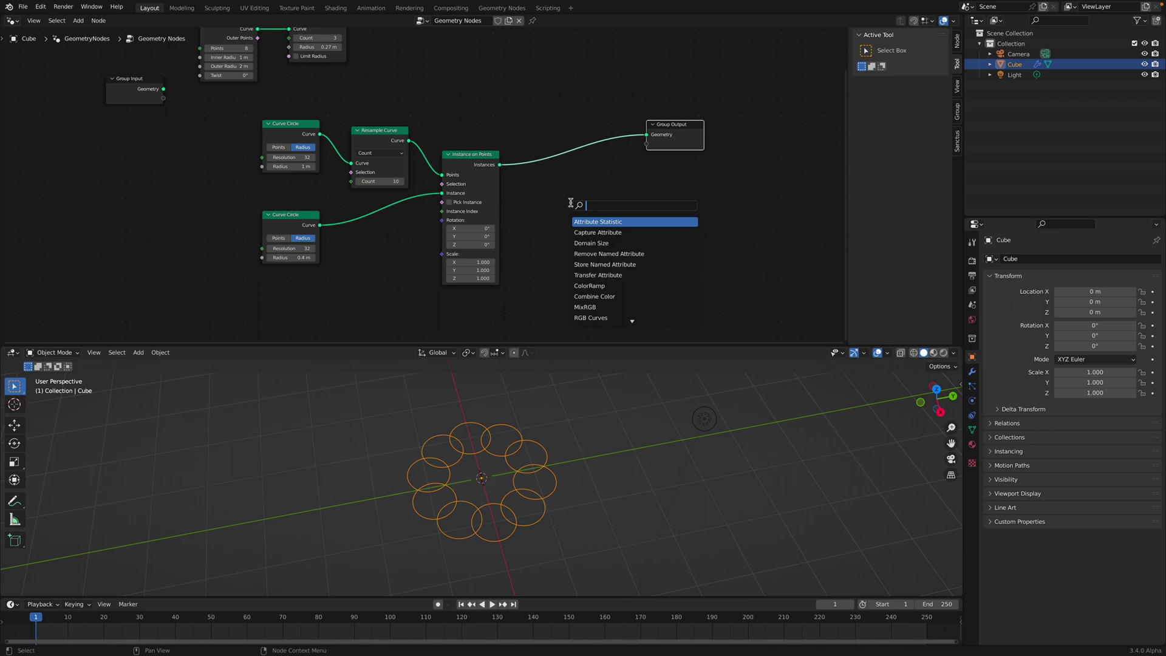
type("fill")
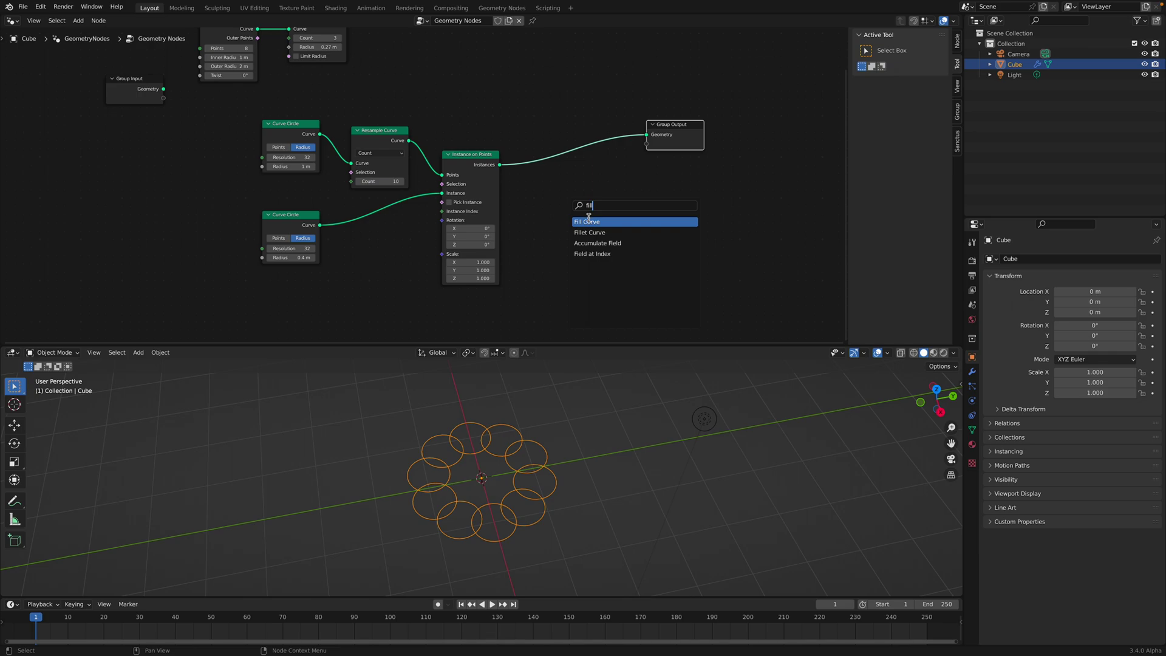
left_click(589, 220)
left_click(562, 167)
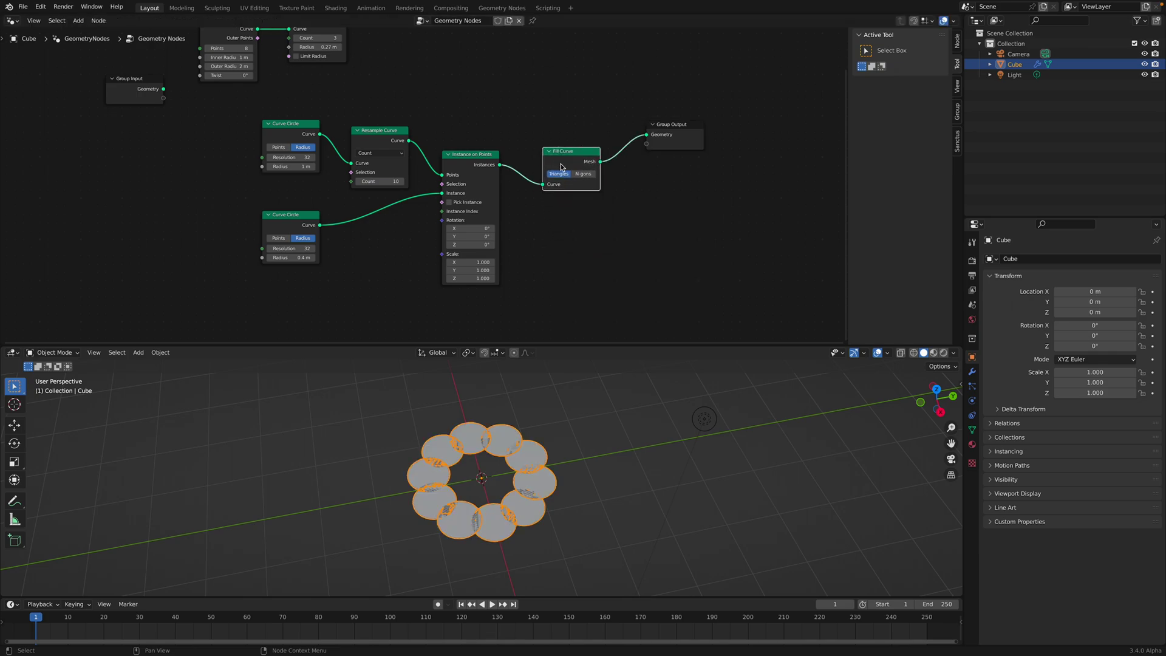
mouse_move(639, 454)
middle_mouse_down()
mouse_move(601, 409)
mouse_move(630, 443)
mouse_move(627, 462)
middle_mouse_up()
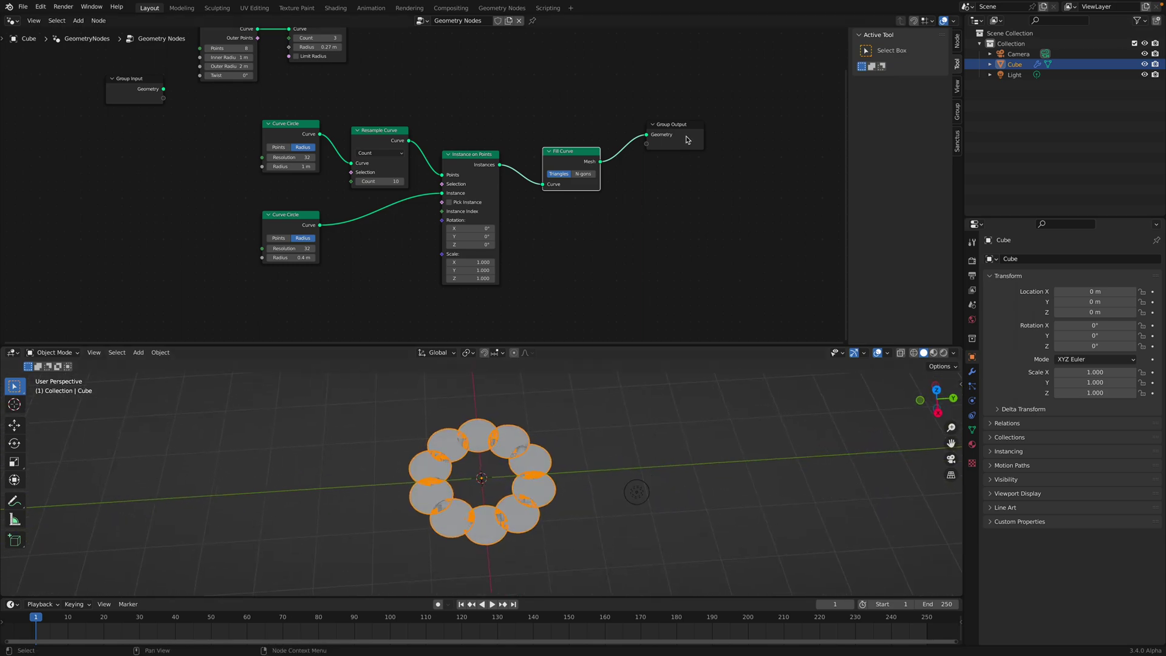
Add a second Fill Curve node, feed it from the first Curve Circle and link its Mesh to the Group Output
left_click_drag(688, 138, 760, 177)
mouse_move(456, 450)
middle_mouse_down()
mouse_move(463, 423)
mouse_move(452, 460)
middle_mouse_up()
scroll(532, 463, "up", 1)
middle_click_drag(532, 463, 537, 461)
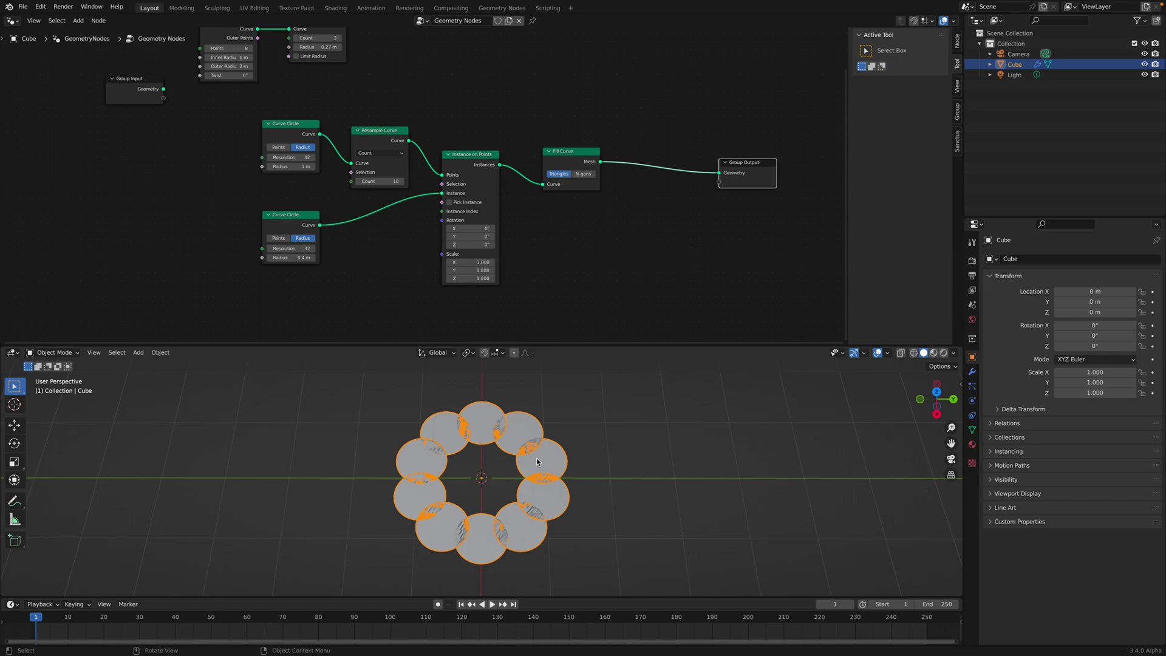
middle_click_drag(598, 186, 576, 212)
left_click_drag(737, 196, 761, 154)
key("shift+a")
left_click(653, 151)
type("fill")
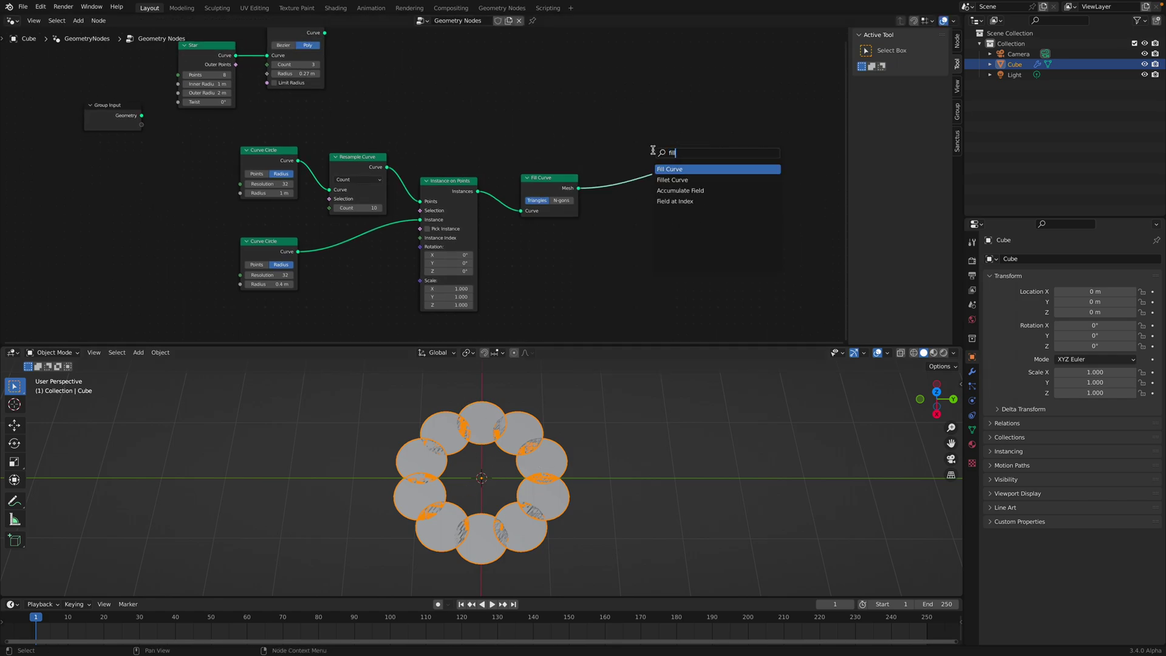
key("Return")
left_click(545, 100)
left_click_drag(298, 161, 550, 138)
left_click_drag(554, 111, 526, 110)
middle_click_drag(583, 117, 502, 127)
left_click_drag(499, 124, 642, 172)
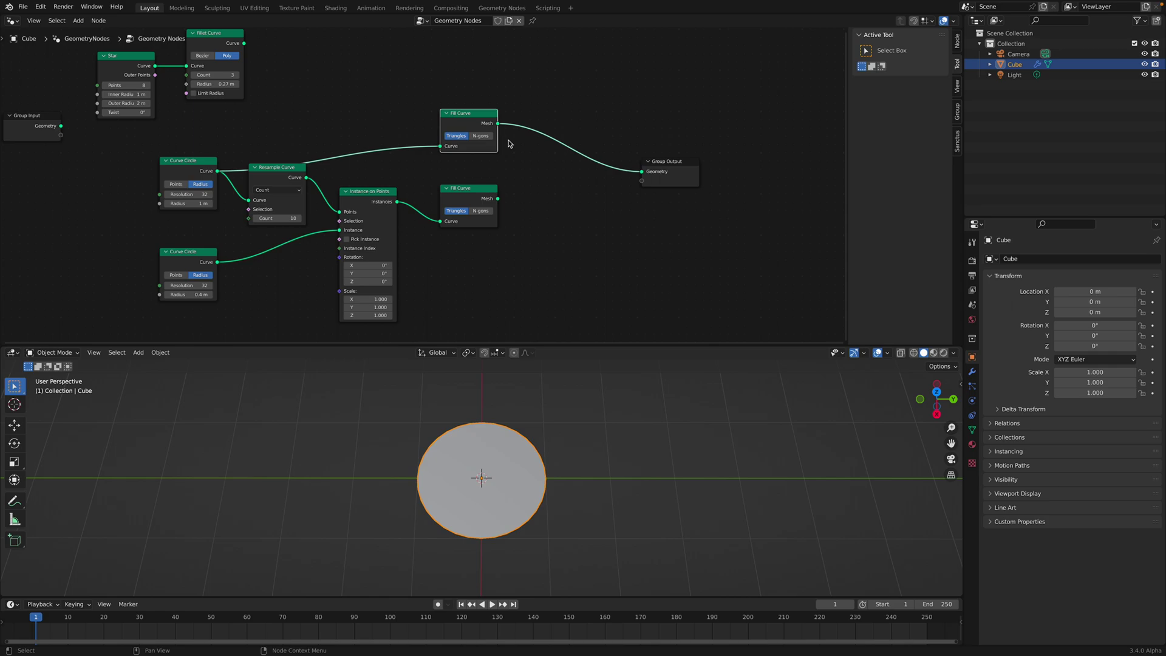
Compare the filled ring of circles with the filled central circle by linking each Fill Curve in turn to the Group Output
left_click_drag(499, 199, 642, 172)
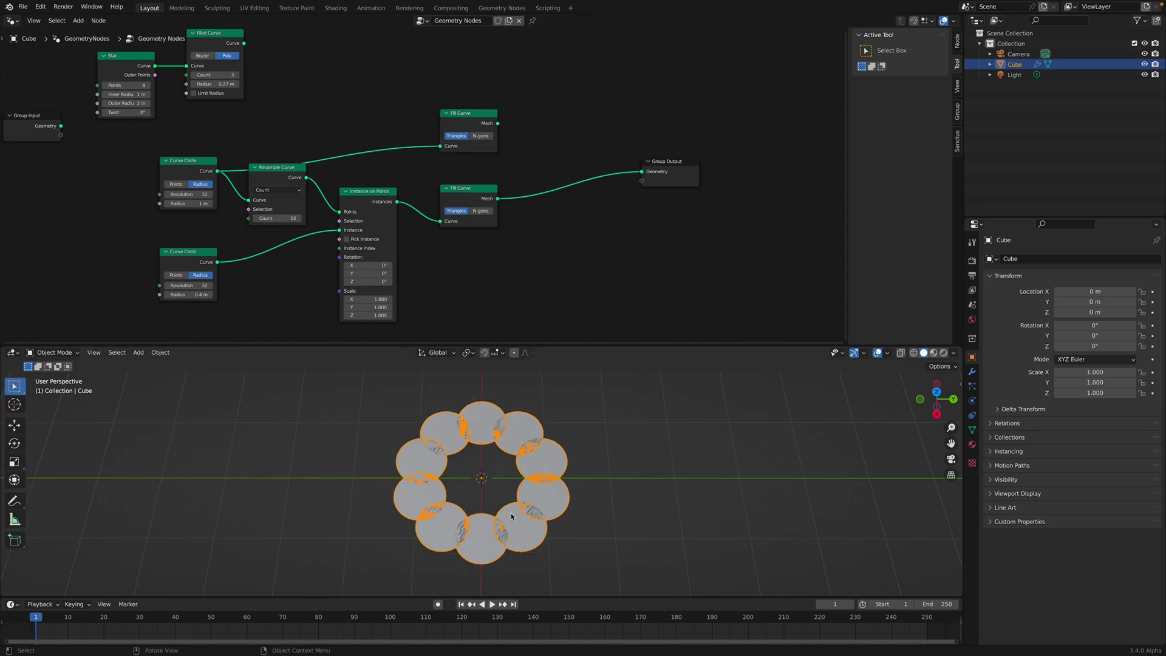
left_click_drag(497, 123, 642, 172)
left_click_drag(498, 199, 642, 172)
left_click_drag(665, 165, 654, 165)
Combine both Fill Curve meshes with a Join Geometry node before the Group Output and save the file
key("ctrl+s")
key("shift+a")
type("sjoin")
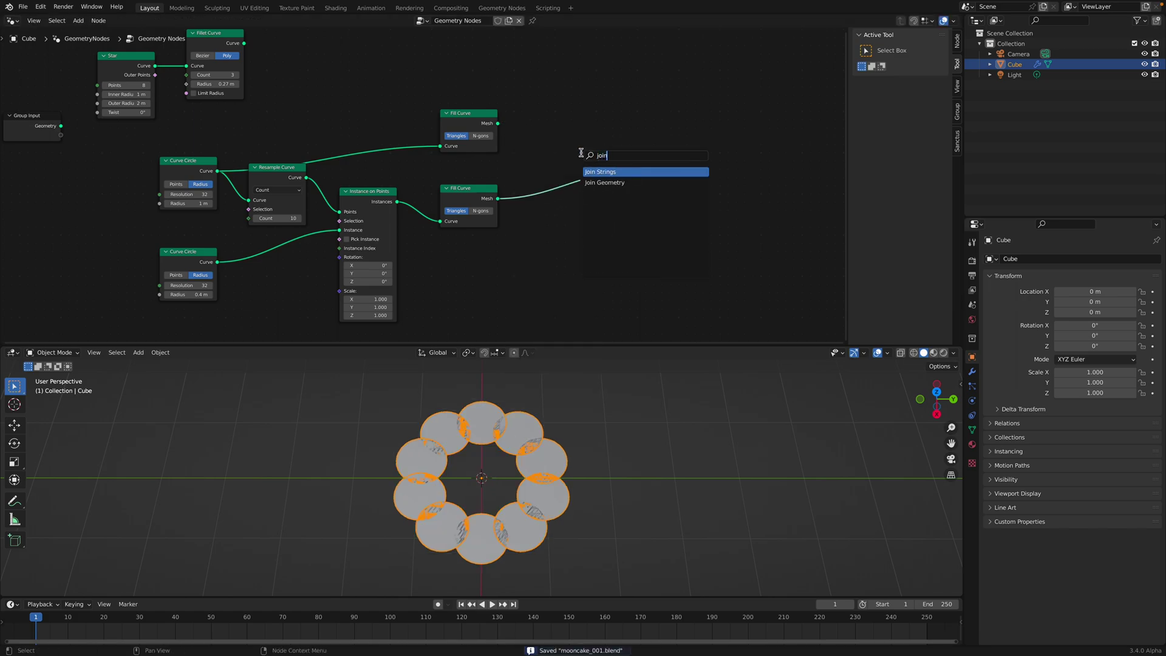
left_click(599, 183)
left_click_drag(498, 123, 550, 159)
left_click_drag(498, 198, 632, 171)
left_click_drag(657, 163, 669, 165)
middle_click_drag(636, 432, 613, 457)
left_click(613, 434)
scroll(603, 445, "up", 2)
key("ctrl+s")
Insert an Extrude Mesh node after Join Geometry with an Offset Scale of 0.580 and save the file
middle_click_drag(572, 297, 503, 300)
scroll(502, 299, "down", 1)
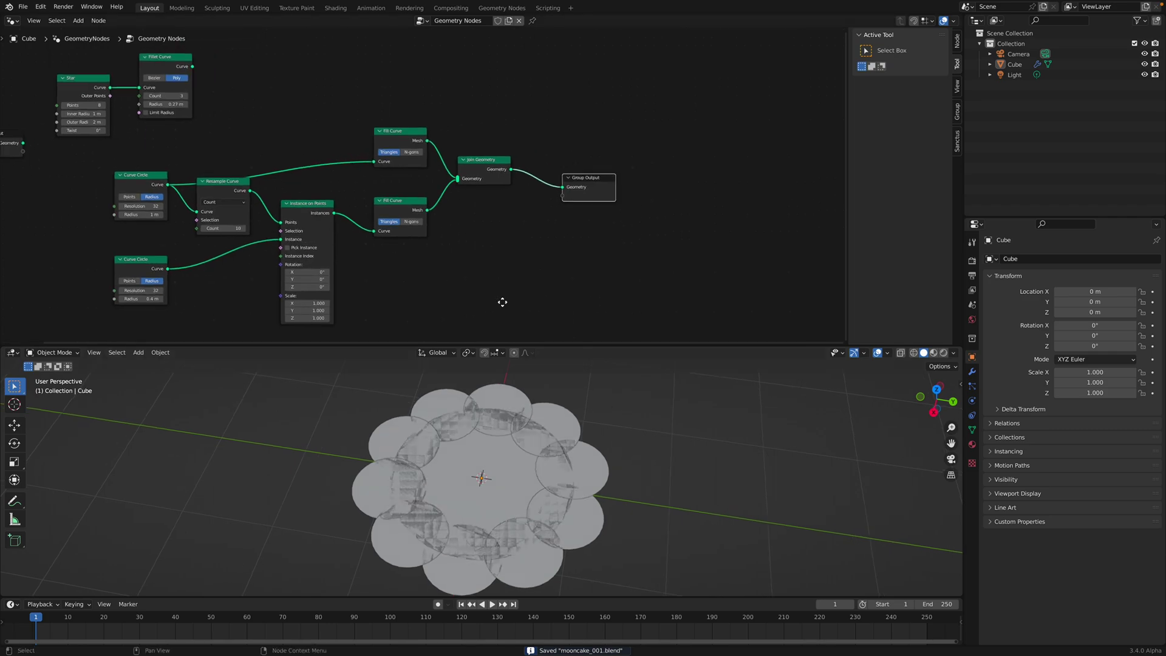
left_click_drag(589, 187, 672, 204)
middle_click_drag(574, 200, 532, 211)
key("shift+a")
left_click(512, 223)
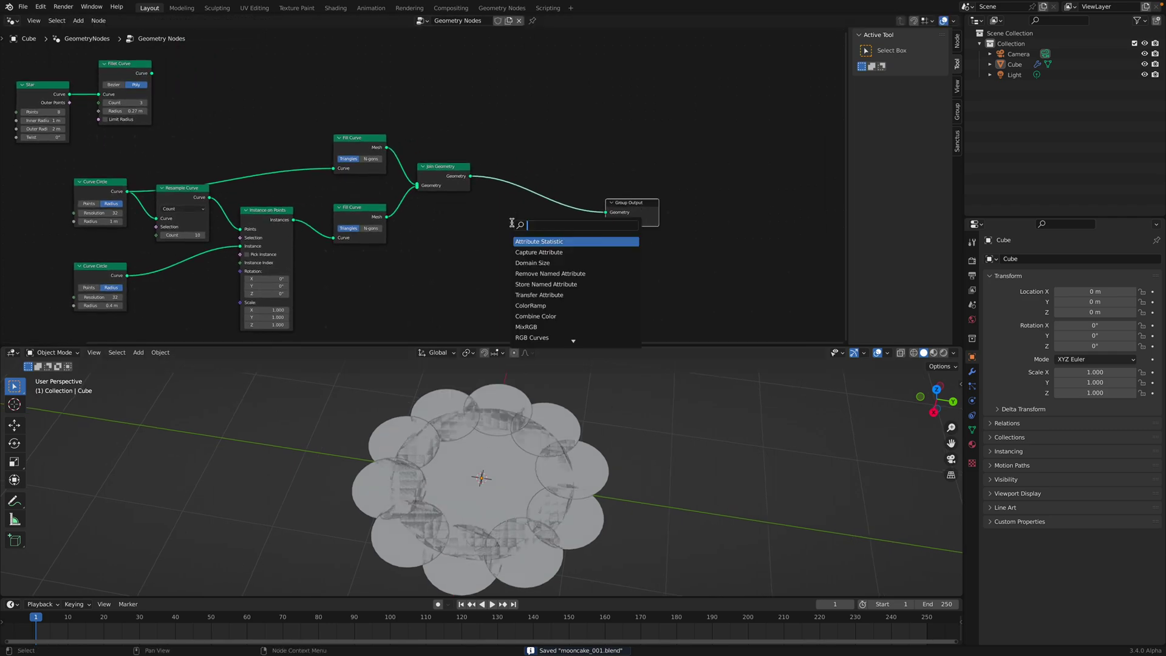
type("ex")
key("Return")
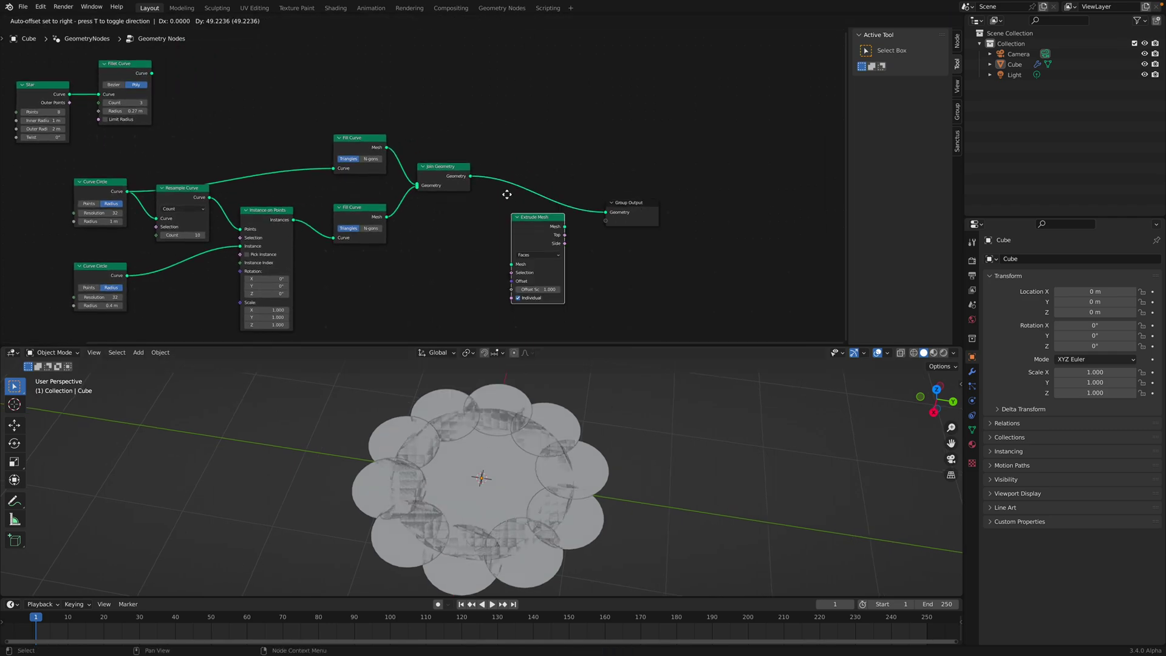
left_click(502, 170)
left_click_drag(534, 243, 505, 243)
key("ctrl+s")
scroll(585, 227, "up", 3)
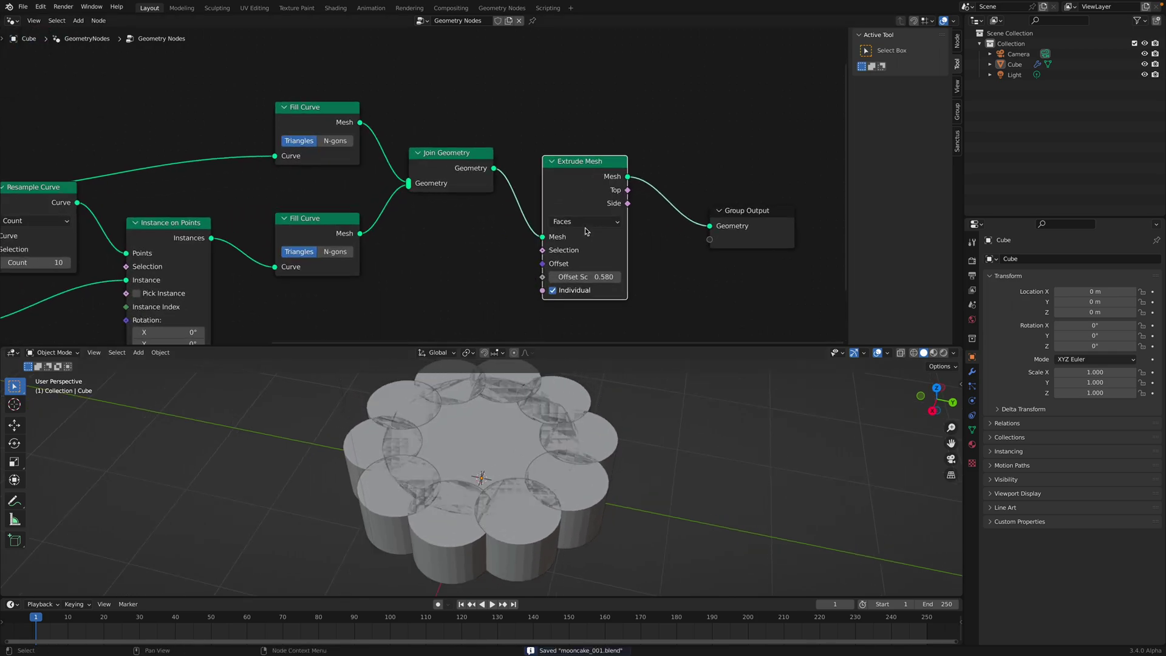
Turn off Individual on the Extrude Mesh node and save the file
scroll(682, 258, "down", 3)
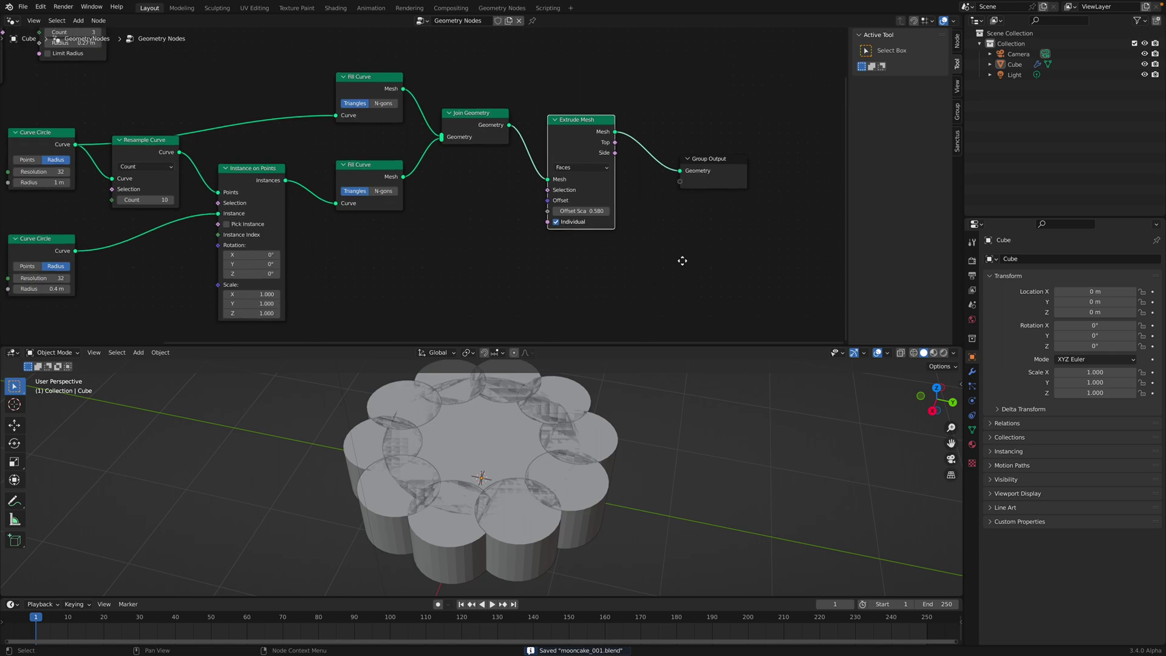
middle_click_drag(625, 506, 610, 365)
left_click(581, 221)
left_click(582, 220)
left_click(581, 220)
middle_click_drag(592, 476, 537, 595)
key("ctrl+s")
Insert a Mesh to Volume node between Extrude Mesh and the Group Output
middle_click_drag(603, 262, 518, 297)
left_click_drag(628, 200, 691, 183)
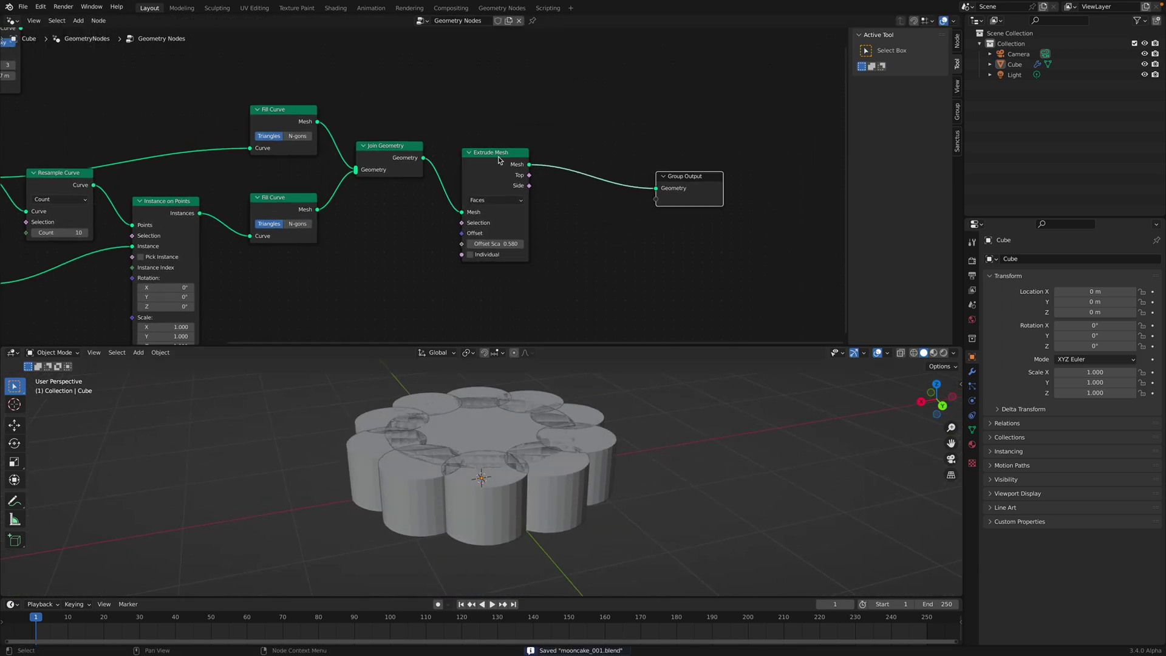
left_click_drag(502, 162, 491, 189)
middle_click_drag(578, 181, 547, 187)
key("shift+a")
left_click(545, 185)
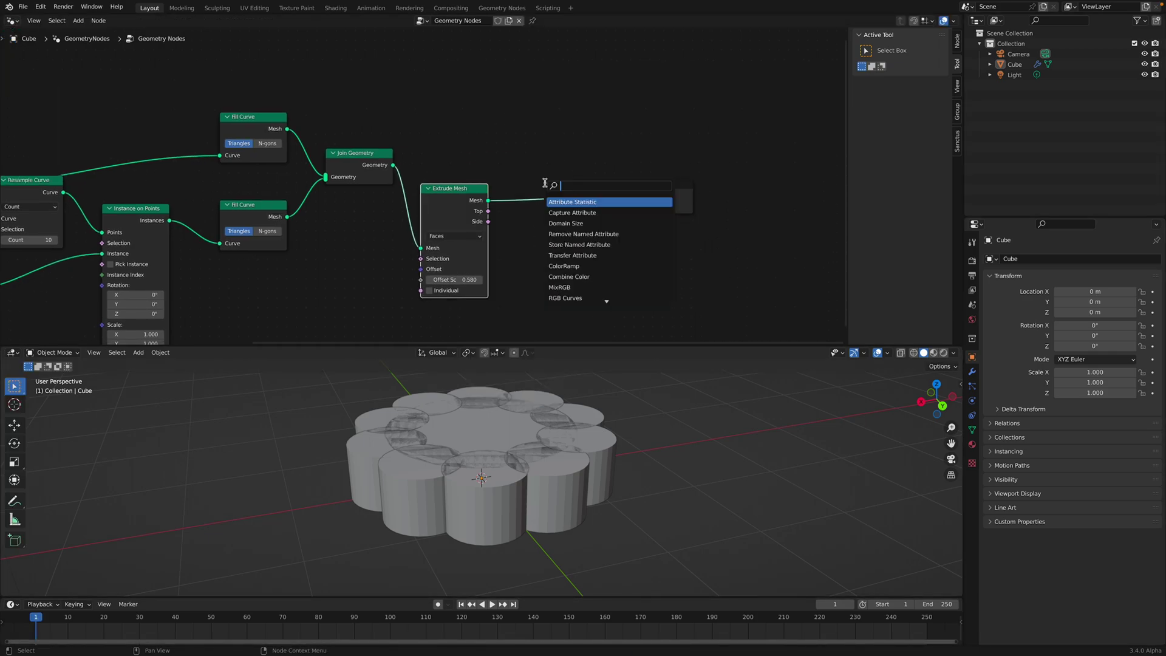
type("mesh to vol")
key("Return")
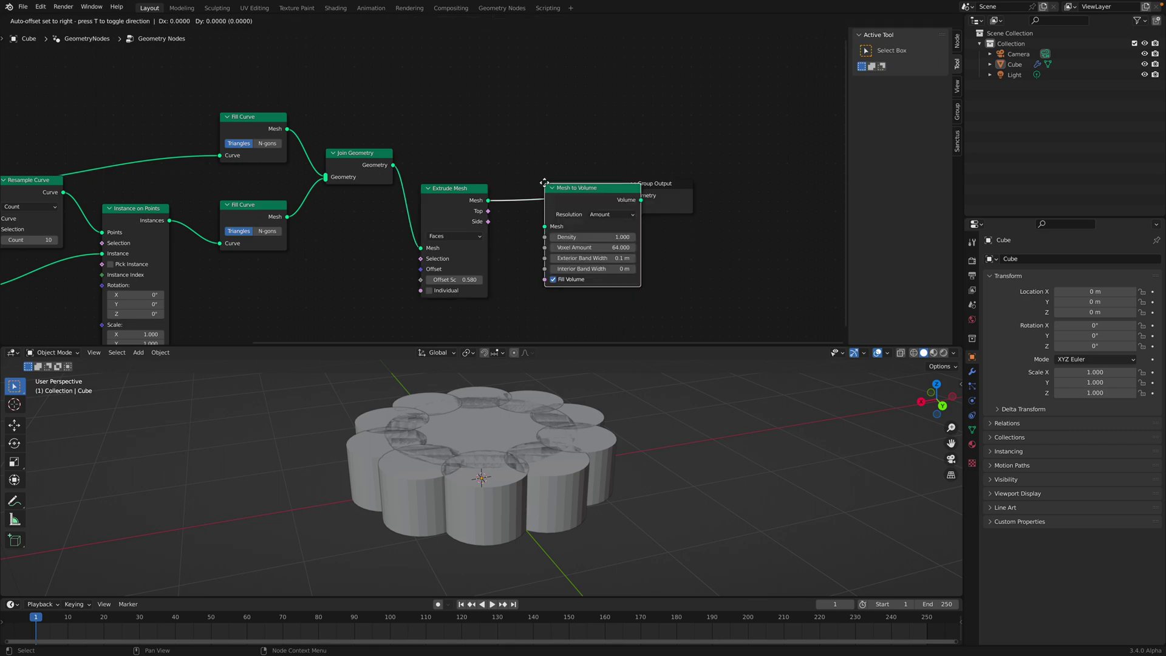
left_click(532, 168)
Insert a Volume to Mesh node between Mesh to Volume and the Group Output
middle_click_drag(488, 170, 405, 167)
left_click_drag(634, 188, 697, 198)
key("shift+a")
left_click(613, 184)
type("volume")
key("Return")
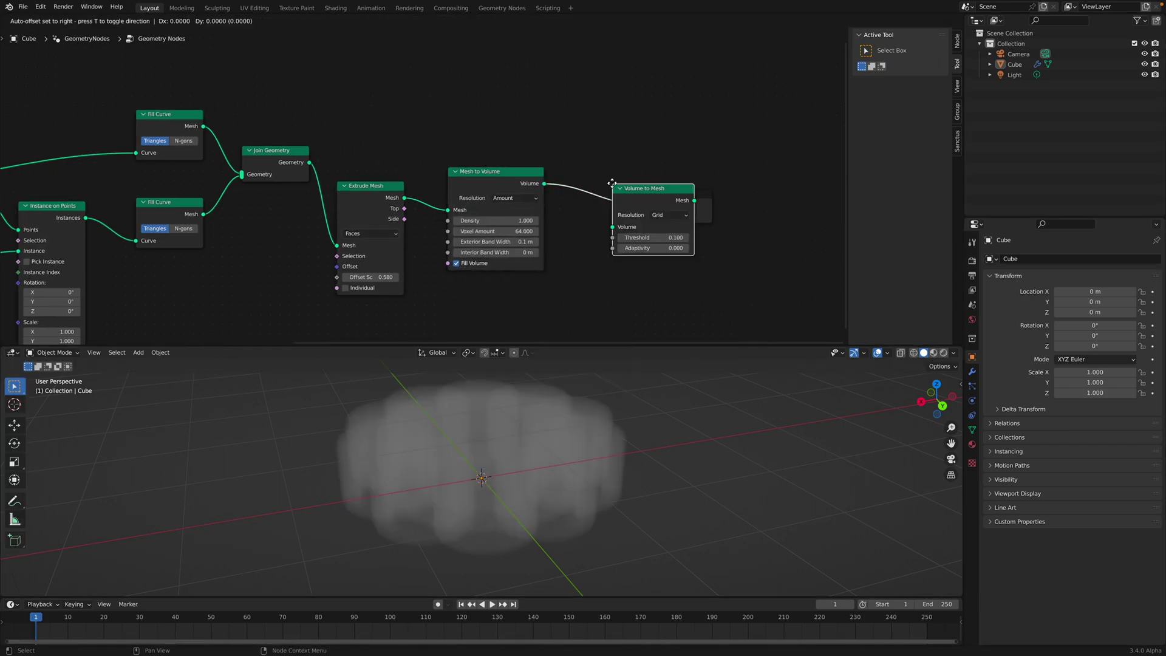
left_click(582, 175)
Space out the Mesh to Volume, Volume to Mesh and Group Output nodes and save the file
middle_click_drag(601, 457, 544, 362)
left_click_drag(502, 177, 527, 172)
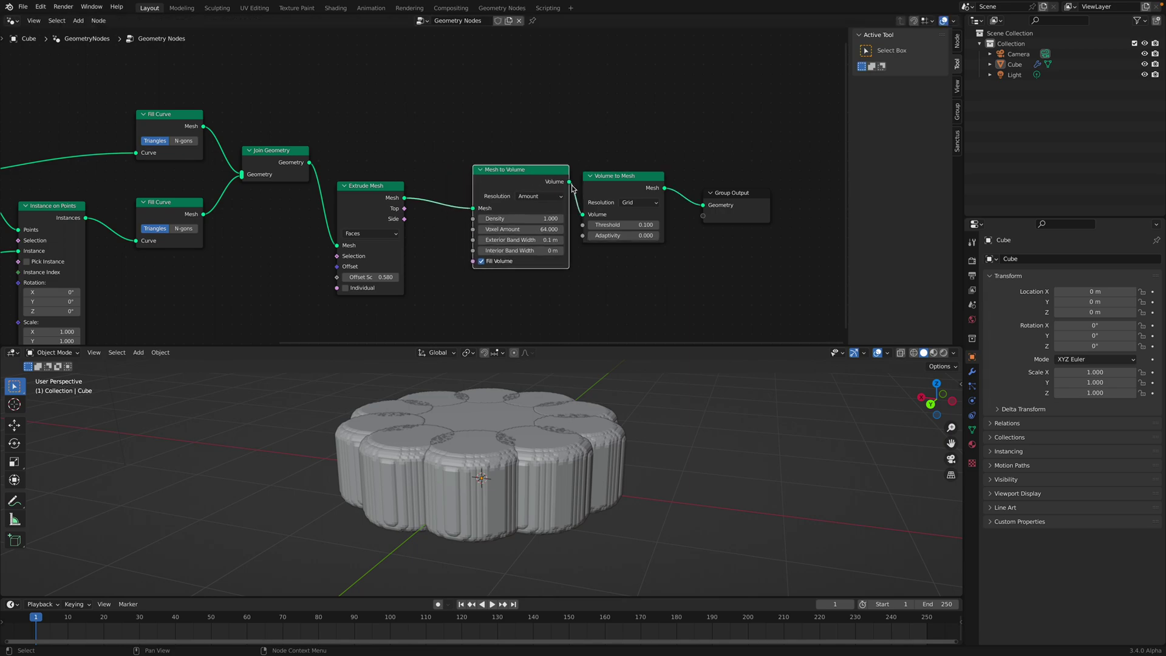
left_click_drag(628, 183, 657, 182)
key("ctrl+s")
left_click_drag(539, 171, 560, 168)
middle_click_drag(712, 184, 640, 193)
left_click_drag(667, 202, 701, 214)
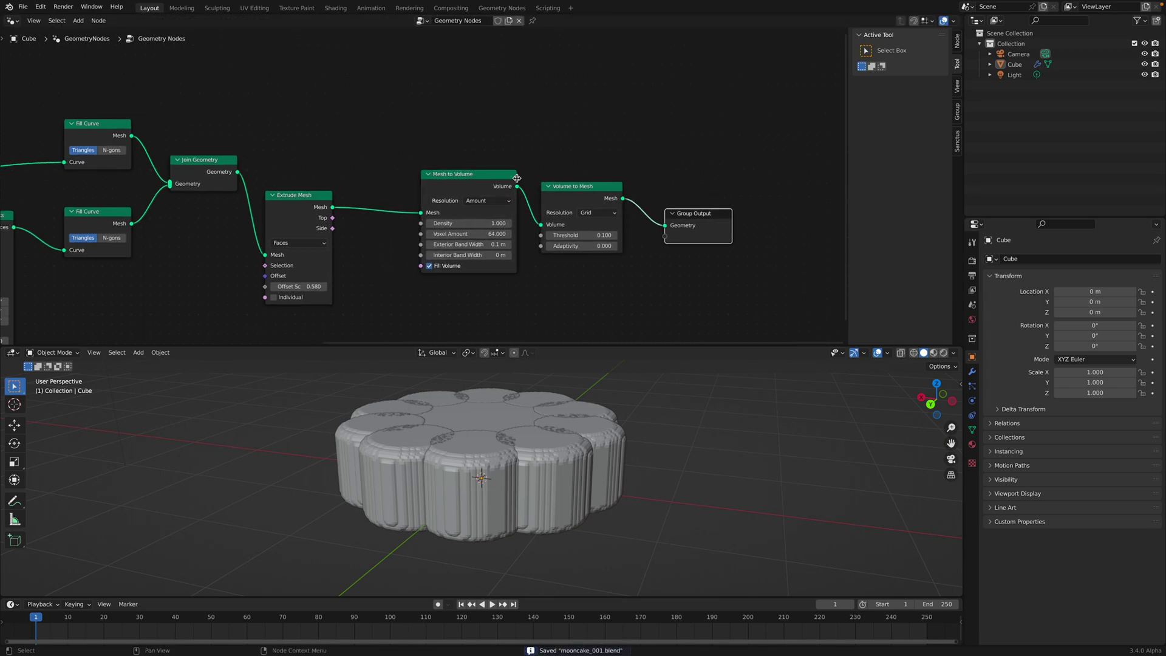
Insert a Mesh Boolean node set to Union between Extrude Mesh and Mesh to Volume, relinking the extruded mesh to its Mesh input
key("shift+a")
key("s")
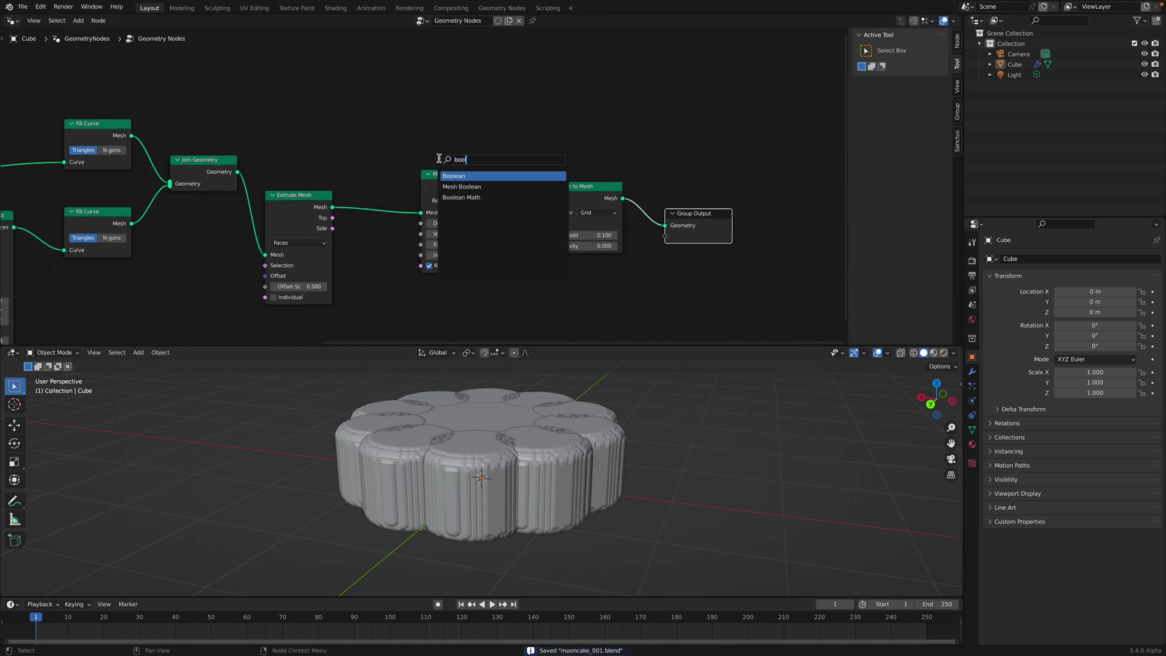
left_click(462, 187)
left_click(383, 201)
middle_click_drag(486, 438, 521, 396)
left_click(424, 213)
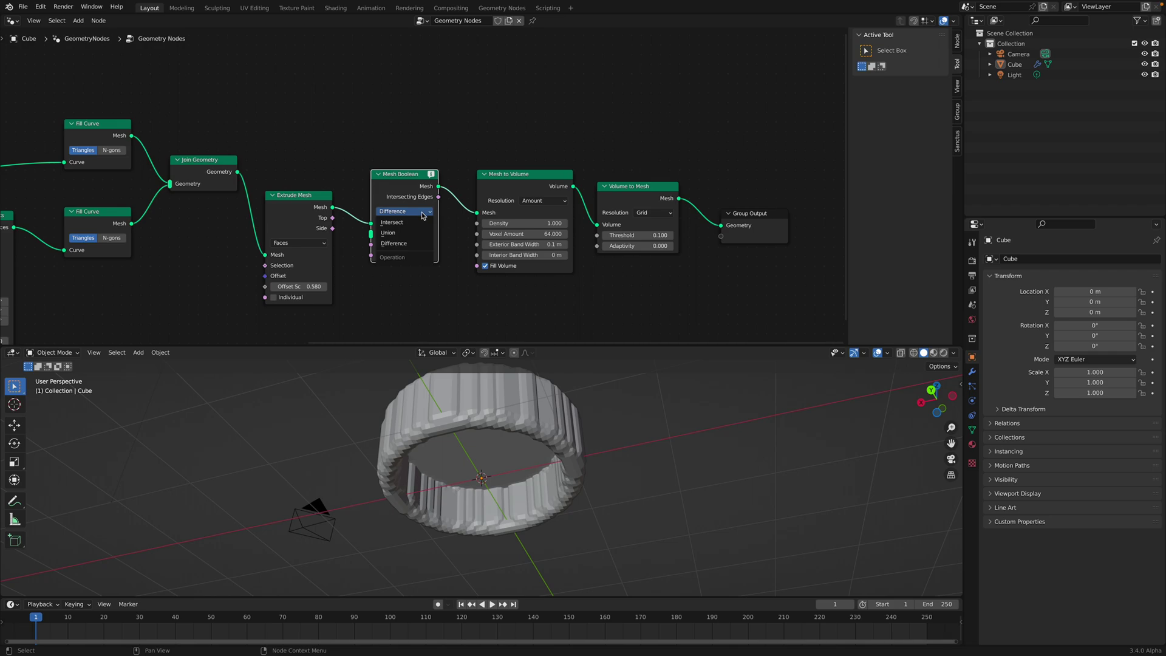
left_click(419, 233)
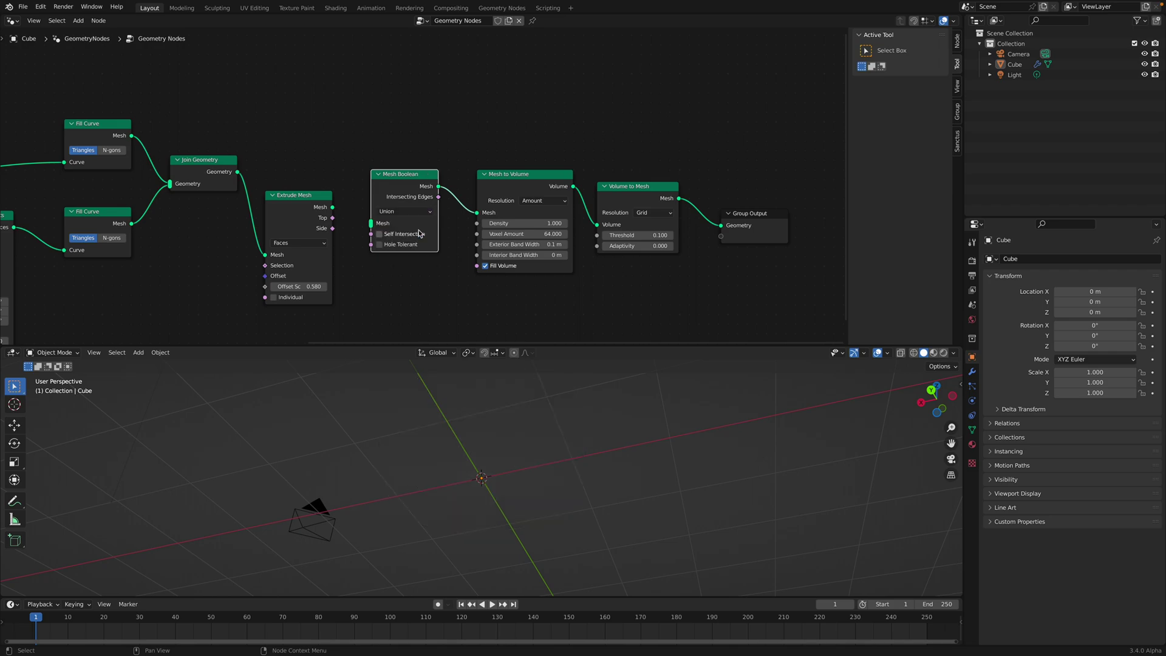
left_click_drag(331, 206, 371, 223)
Enable Self Intersection and Hole Tolerant on the Mesh Boolean node and save the file
middle_click_drag(556, 448, 606, 380)
middle_click_drag(365, 227, 396, 215)
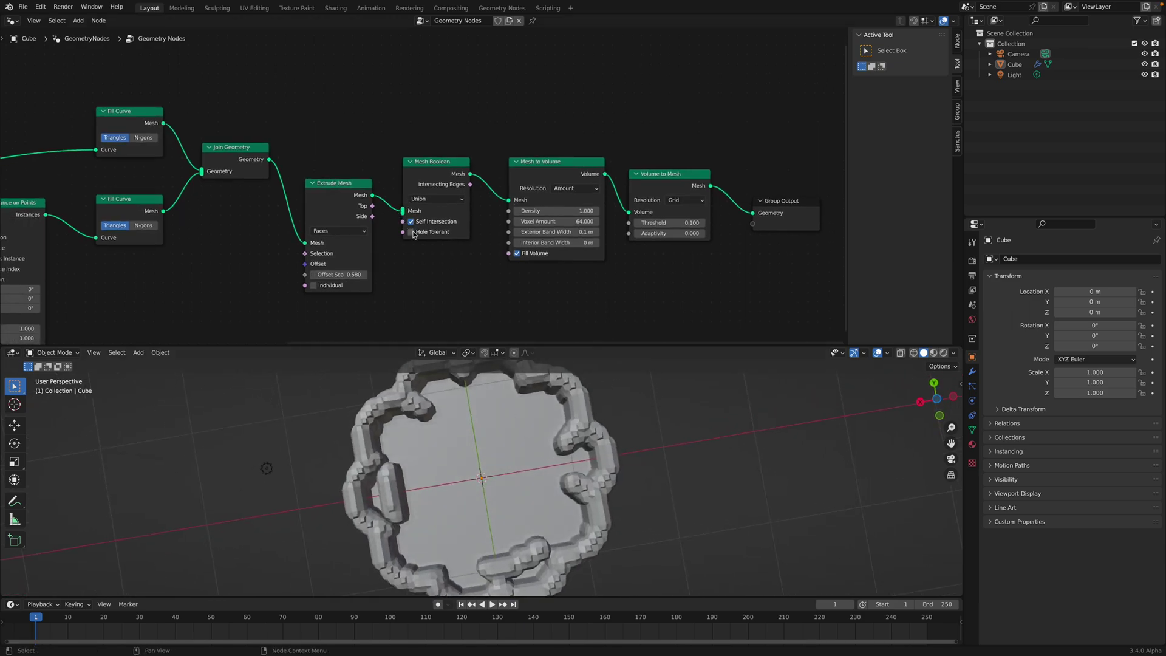
left_click(411, 233)
middle_click_drag(503, 425, 511, 476)
key("ctrl+s")
Move the Mesh Boolean, Mesh to Volume and Volume to Mesh nodes down below the main node row
scroll(581, 467, "down", 2)
scroll(538, 491, "up", 1)
scroll(512, 476, "down", 1)
scroll(381, 116, "down", 1)
middle_click_drag(385, 134, 425, 151)
left_click_drag(399, 203, 398, 201)
middle_click_drag(473, 174, 422, 138)
left_click_drag(435, 148, 450, 195)
left_click_drag(543, 148, 554, 216)
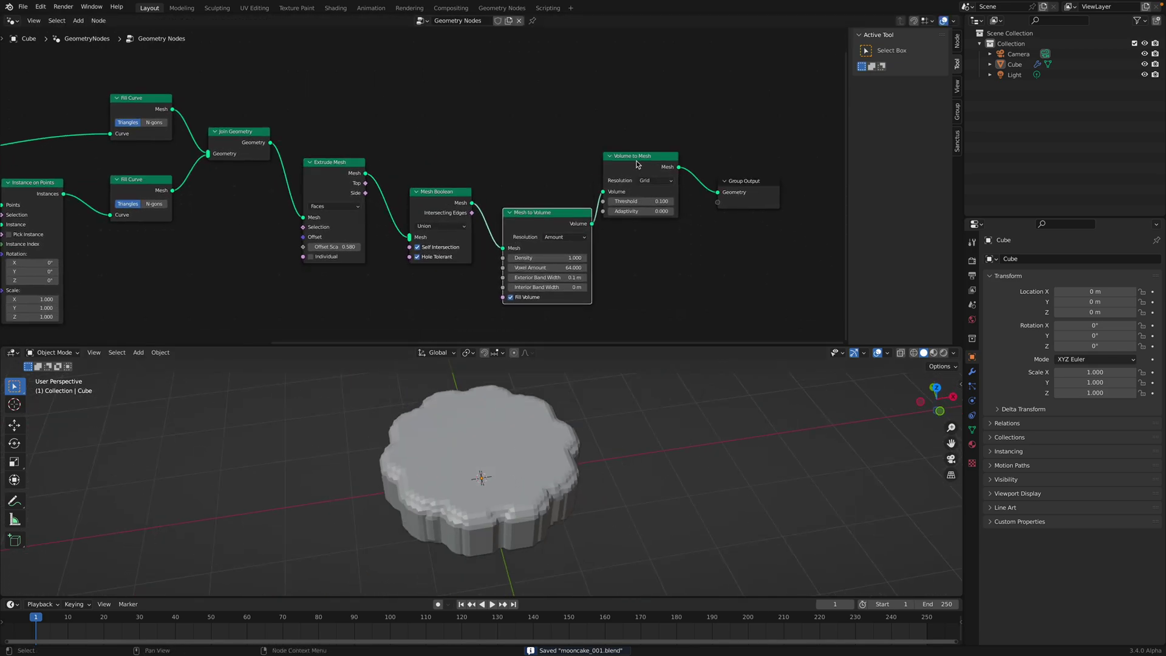
left_click_drag(636, 165, 650, 220)
left_click_drag(441, 192, 444, 225)
Link Extrude Mesh's Mesh output directly to the Group Output, move the output up and examine the extrusion's underside
left_click_drag(366, 174, 718, 192)
left_click_drag(751, 194, 748, 98)
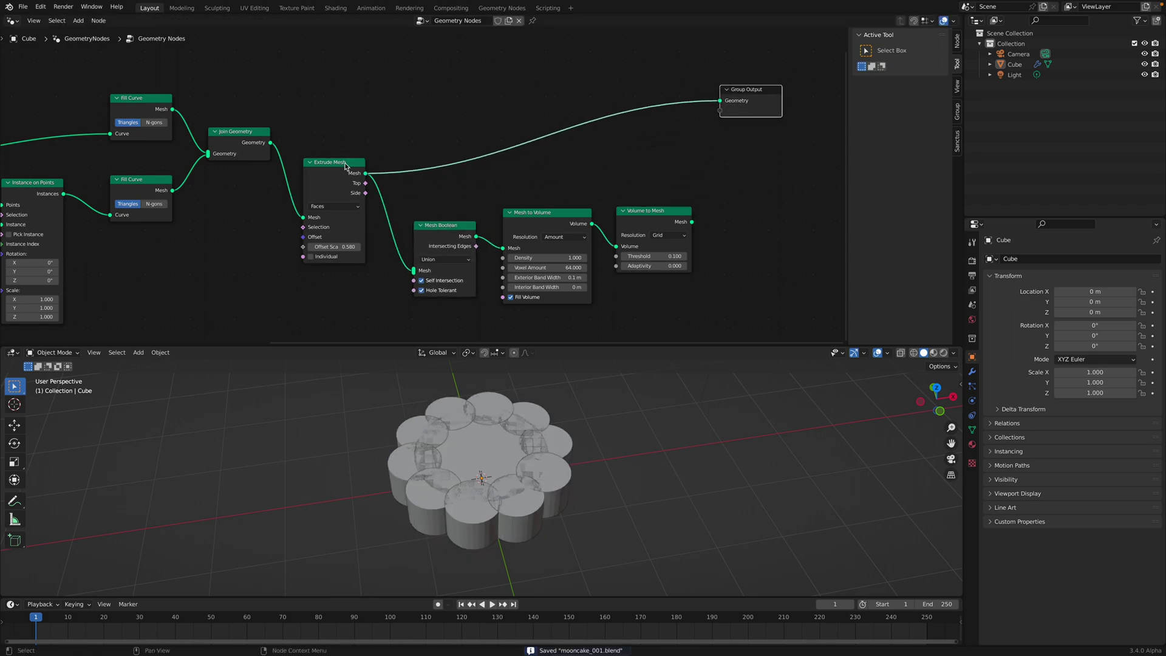
left_click_drag(345, 165, 352, 145)
middle_click_drag(571, 486, 580, 412)
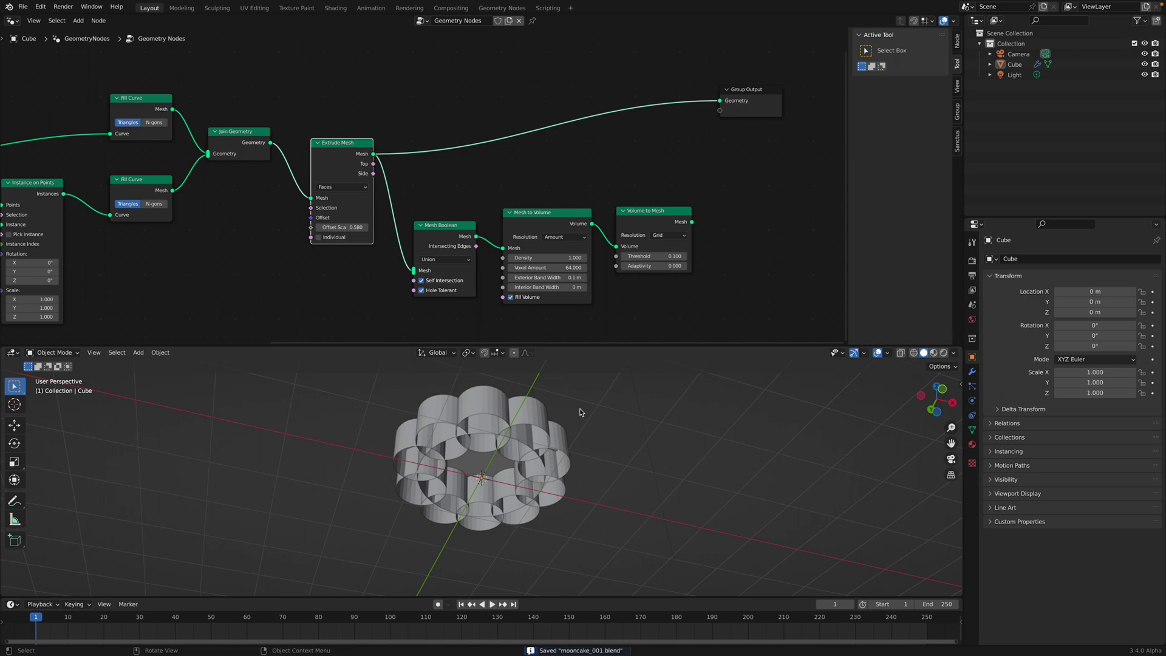
middle_click_drag(421, 161, 427, 174)
left_click_drag(350, 152, 341, 141)
middle_click_drag(356, 135, 358, 161)
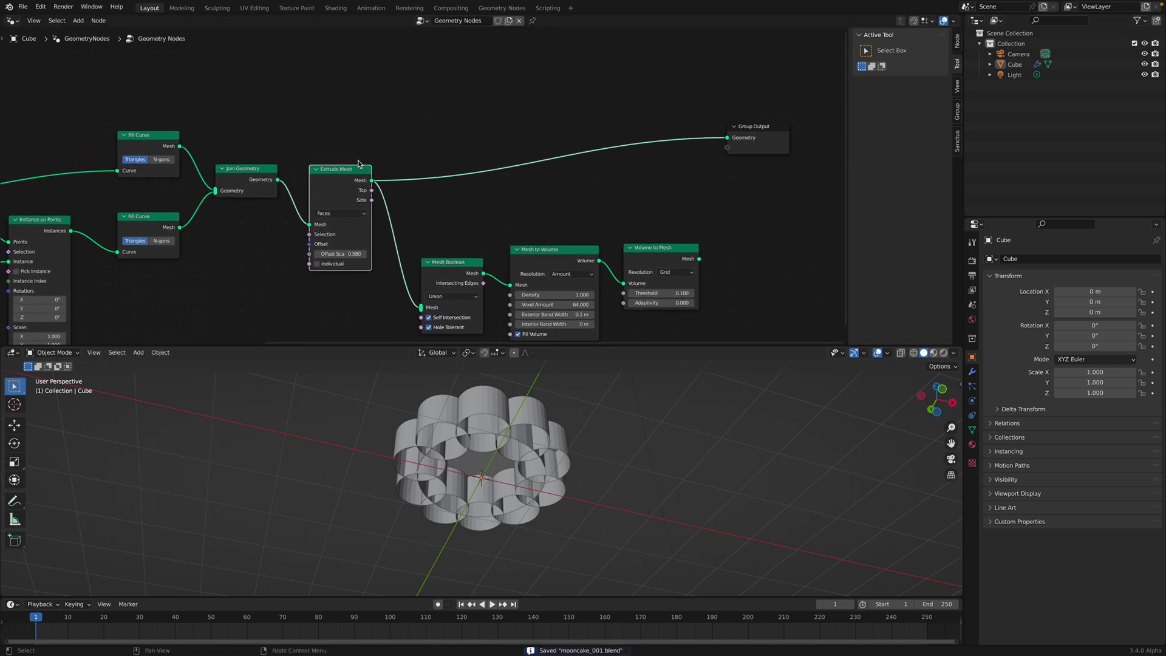
Insert a Join Geometry node after Extrude Mesh and also feed it the flat geometry from the first Join Geometry
middle_click_drag(502, 478, 502, 489)
left_click_drag(330, 183, 328, 203)
key("shift+a")
left_click(385, 168)
type("join")
key("Down")
key("Return")
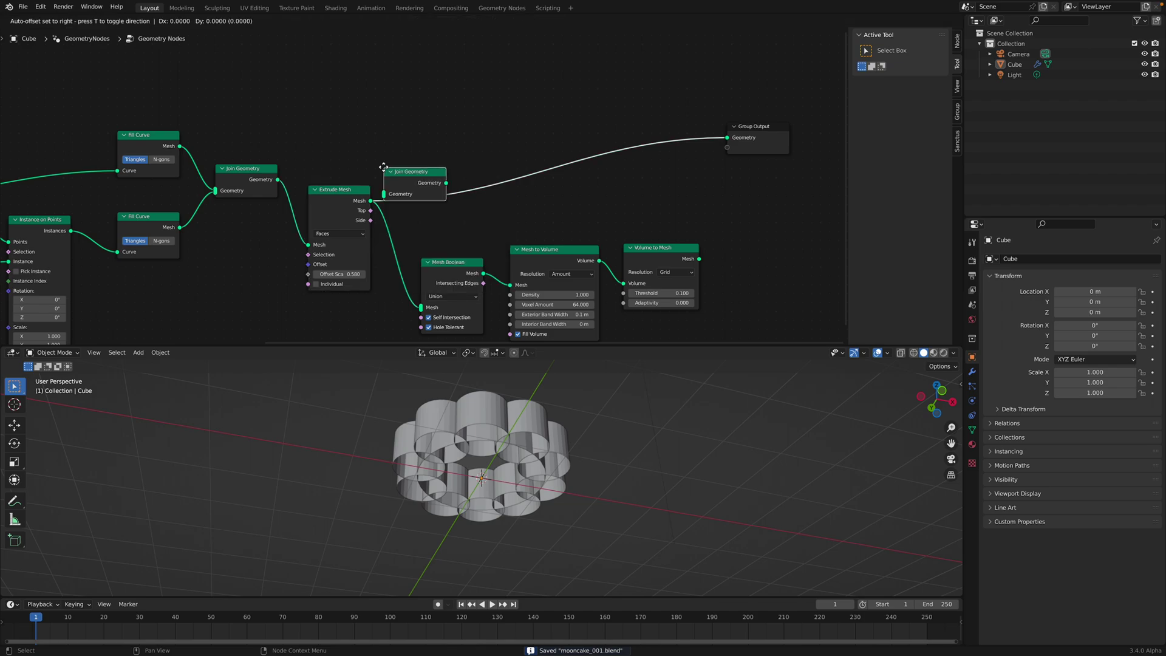
left_click(480, 146)
left_click_drag(278, 179, 470, 149)
Turn on the Face Orientation overlay and inspect the normals on the underside of the shape
middle_click_drag(462, 419, 480, 462)
scroll(426, 181, "up", 2)
scroll(785, 404, "up", 2)
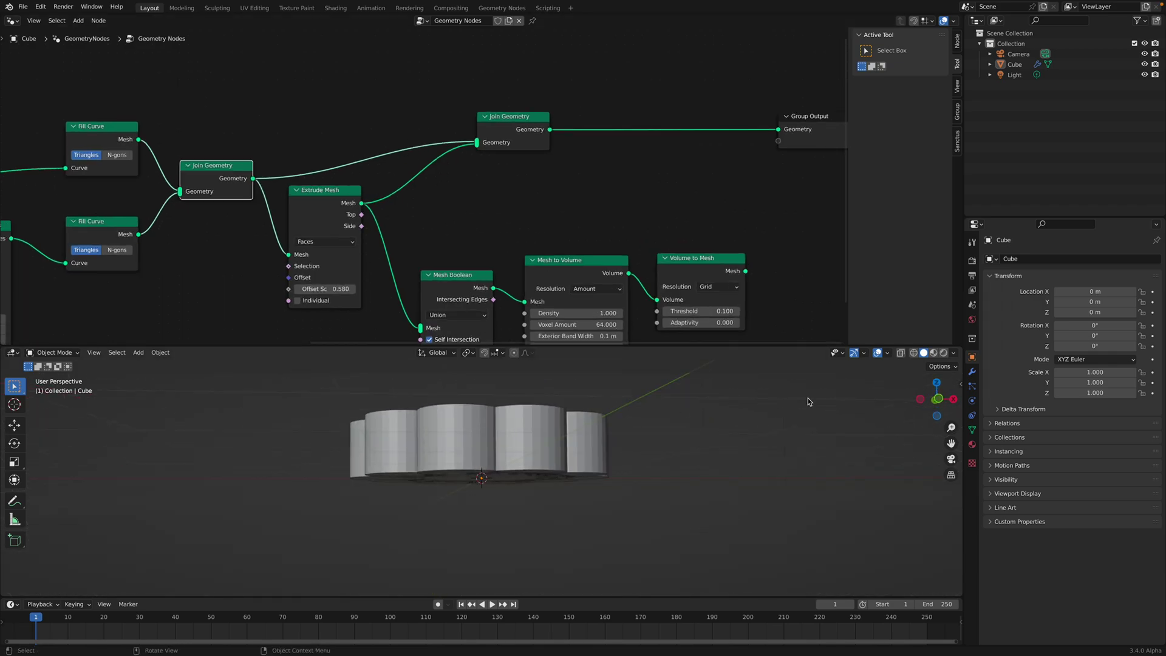
left_click(889, 354)
left_click(823, 541)
middle_click_drag(720, 486, 700, 438)
middle_click_drag(542, 440, 535, 471)
Insert a Flip Faces node on the flat geometry link between the two Join Geometry nodes and save the file
key("shift+a")
left_click(379, 160)
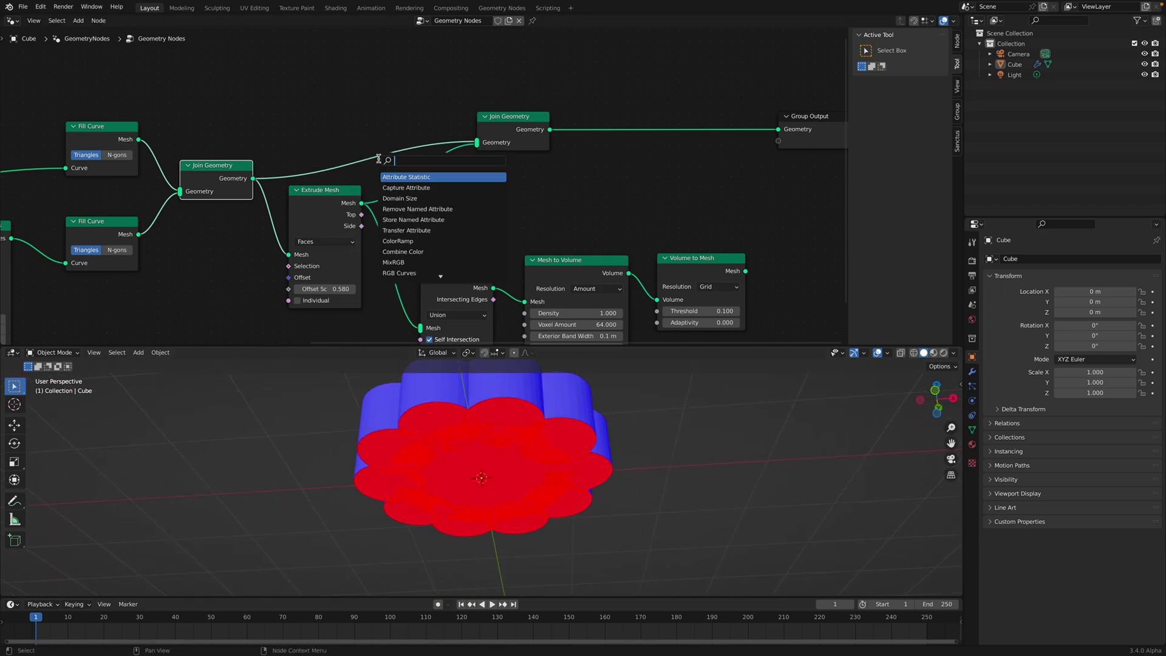
type("flip")
key("Return")
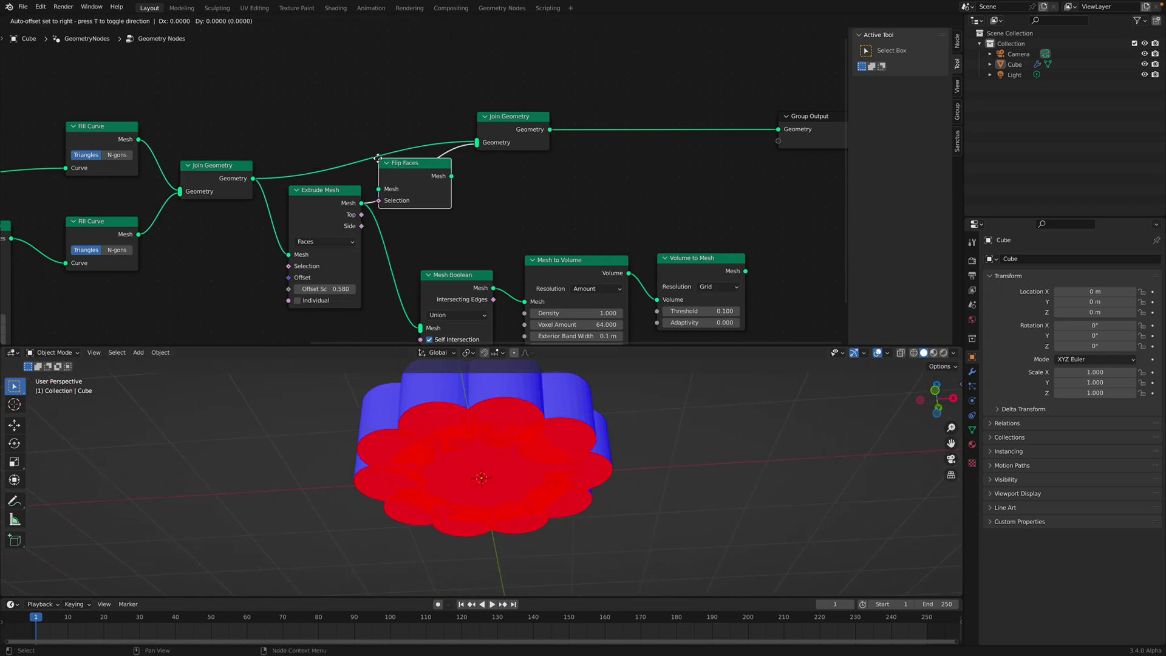
left_click(351, 134)
middle_click_drag(589, 478, 557, 535)
key("ctrl+s")
middle_click_drag(494, 159, 469, 166)
left_click_drag(390, 150, 377, 121)
middle_click_drag(473, 150, 337, 130)
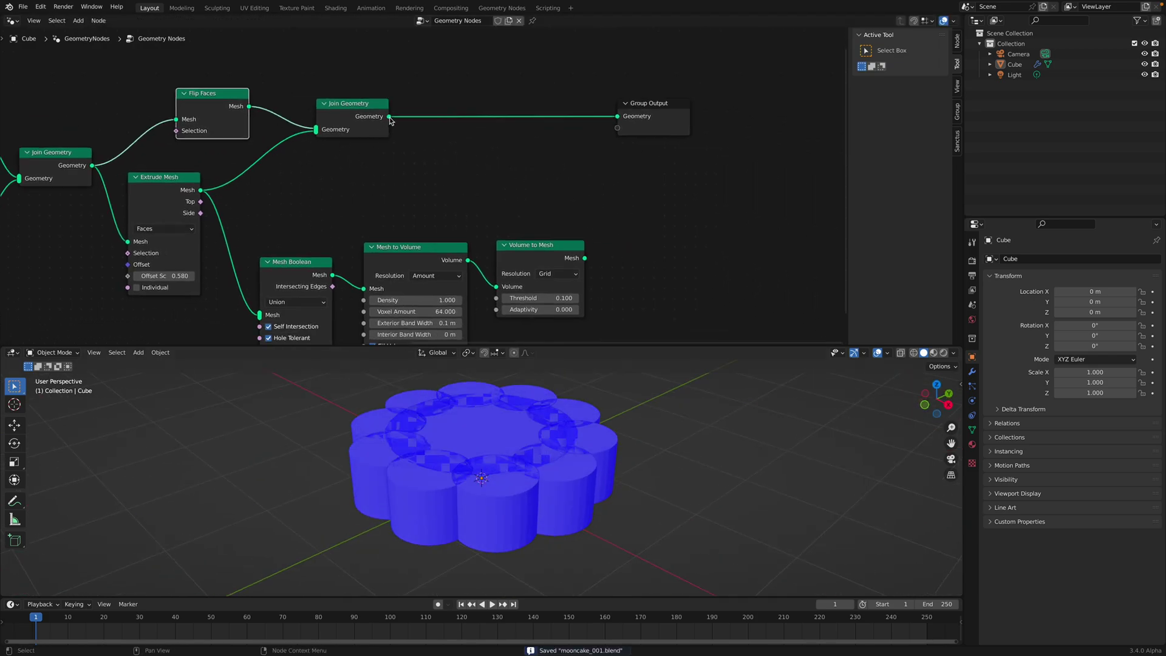
Link the second Join Geometry to Mesh to Volume and connect Volume to Mesh's output to the Group Output
left_click_drag(389, 117, 398, 221)
left_click_drag(367, 290, 365, 289)
left_click_drag(584, 259, 599, 175)
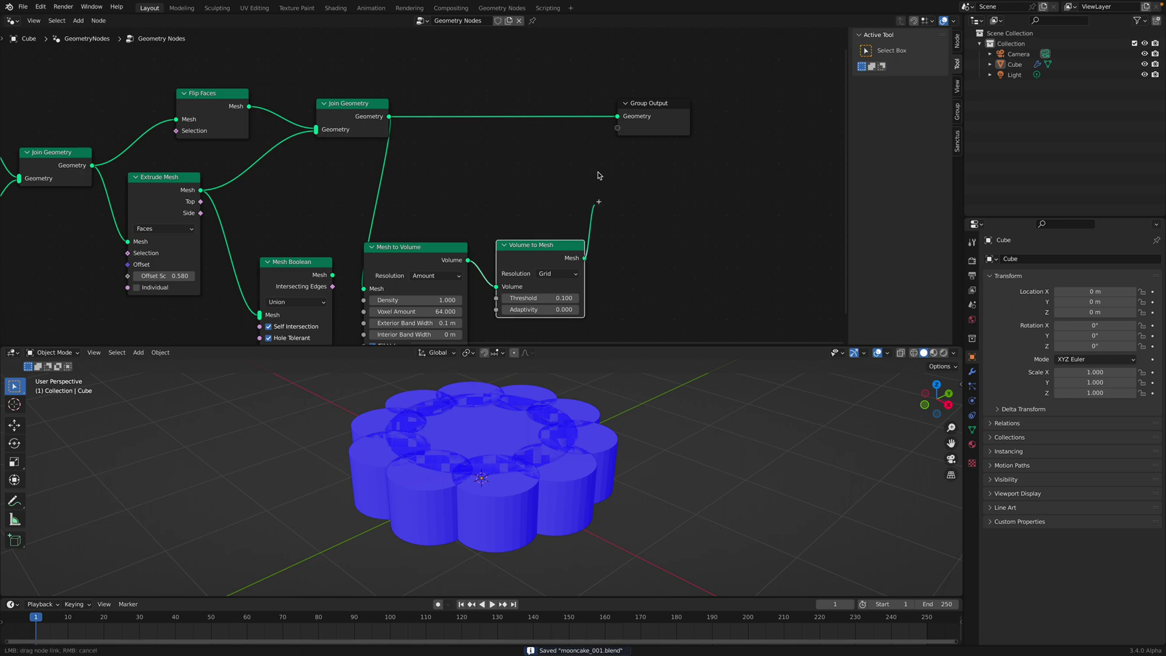
left_click_drag(616, 119, 617, 116)
middle_click_drag(596, 401, 631, 613)
Place the Mesh Boolean node between the second Join Geometry and Mesh to Volume and save the file
left_click_drag(414, 247, 426, 203)
left_click_drag(389, 116, 404, 130)
left_click_drag(268, 311, 428, 156)
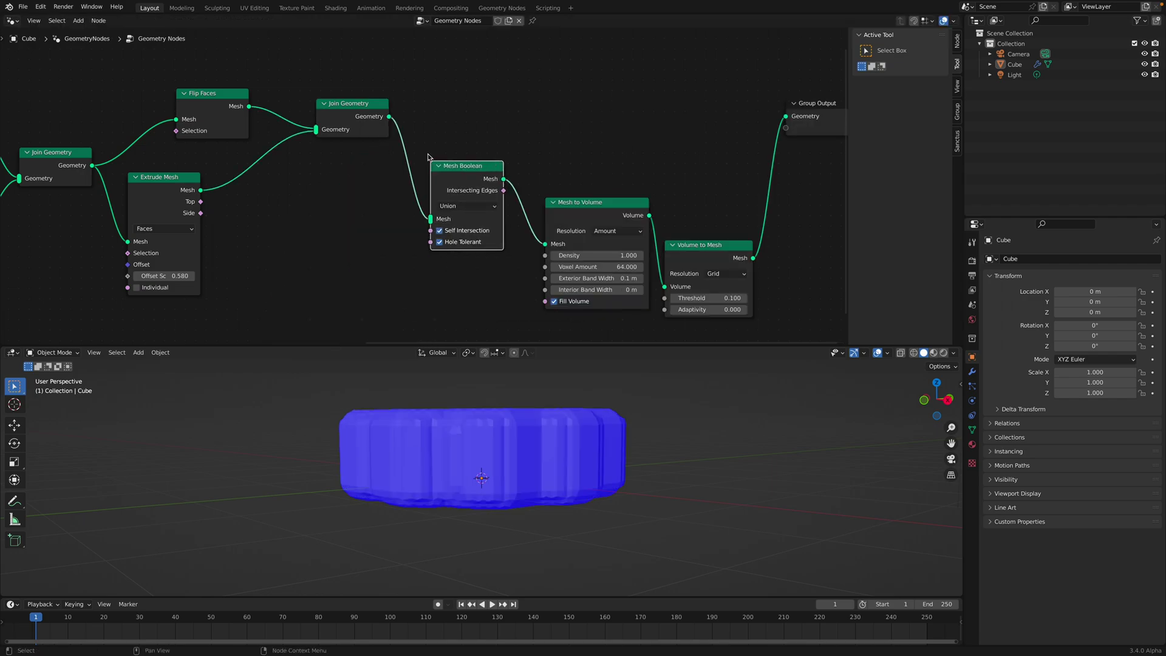
middle_click_drag(463, 170, 444, 162)
middle_click_drag(529, 462, 504, 442)
key("ctrl+s")
Turn off the Face Orientation overlay in the viewport
middle_click_drag(552, 493, 547, 461)
middle_click_drag(786, 277, 666, 240)
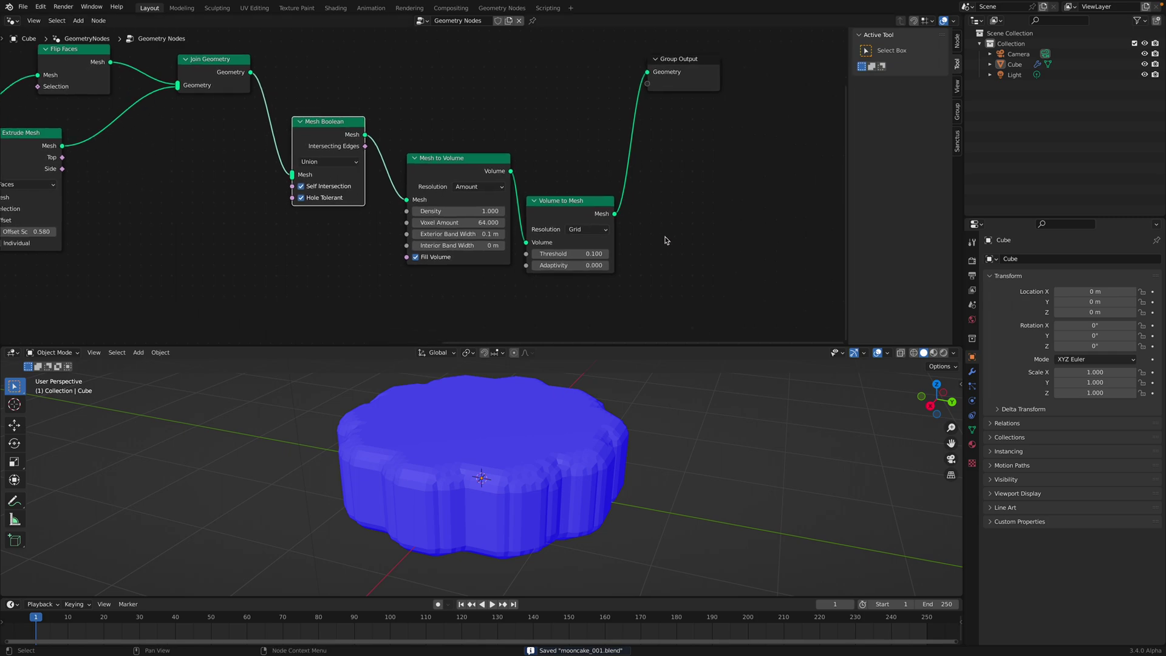
left_click(888, 353)
left_click(834, 541)
middle_click_drag(739, 494, 711, 479)
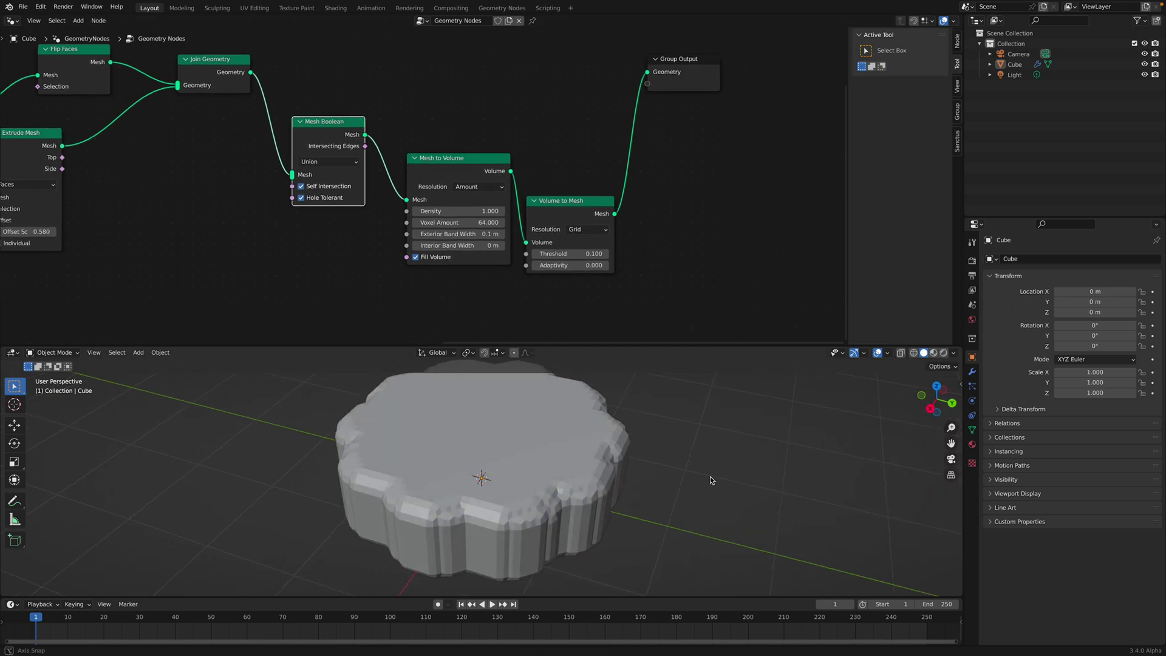
Save the file and insert a Set Shade Smooth node between Volume to Mesh and the Group Output
middle_click_drag(689, 91, 655, 115)
left_click_drag(646, 110, 714, 113)
key("ctrl+s")
key("shift+a")
left_click(645, 161)
type("smooth")
key("Return")
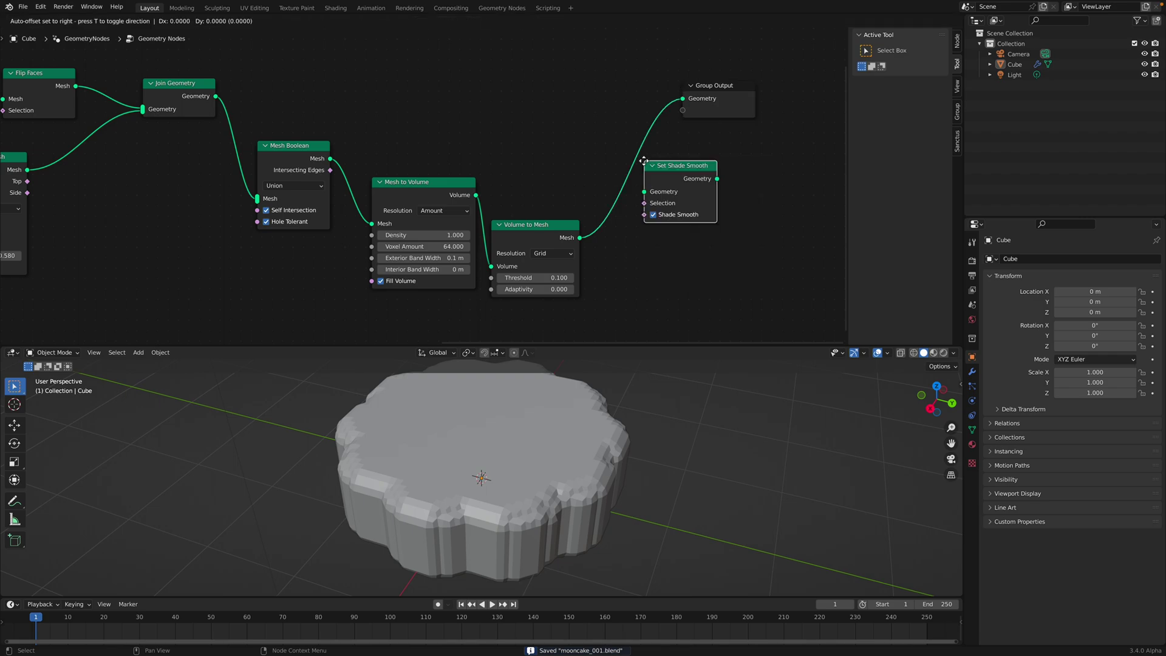
left_click(621, 144)
middle_click_drag(650, 450, 582, 451)
middle_click_drag(548, 250, 552, 238)
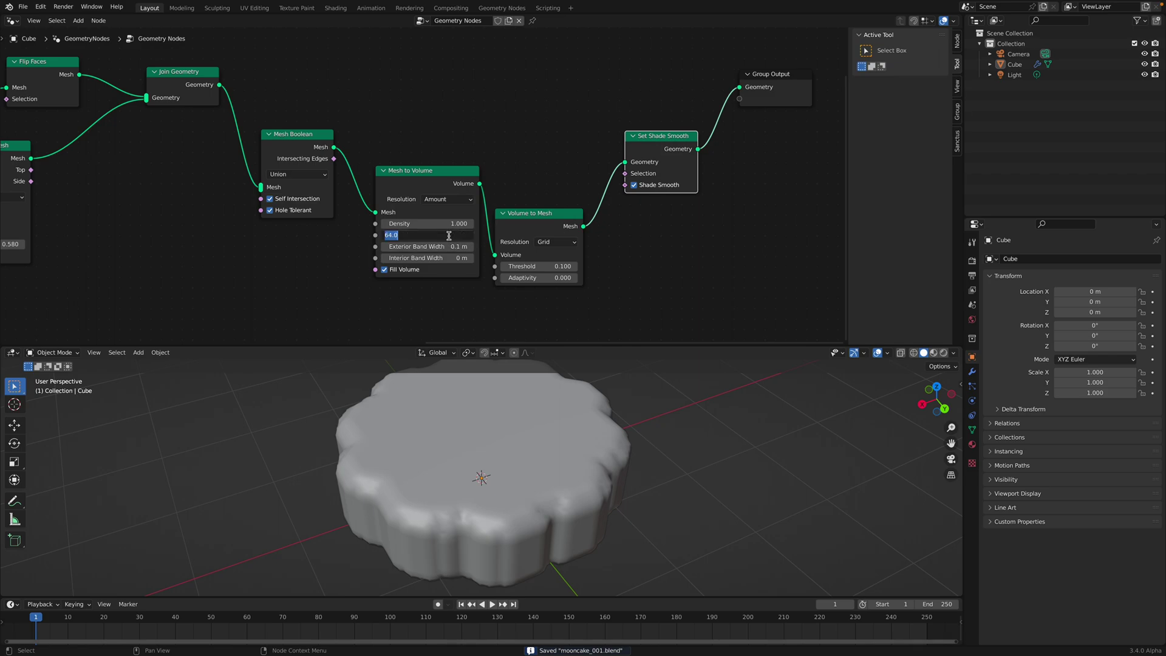
Set the Mesh to Volume node's Voxel Amount to 120
key("Return")
middle_click_drag(535, 438, 578, 439)
Shift the Group Output away and insert a Set Material node between Set Shade Smooth and the Group Output
left_click(973, 444)
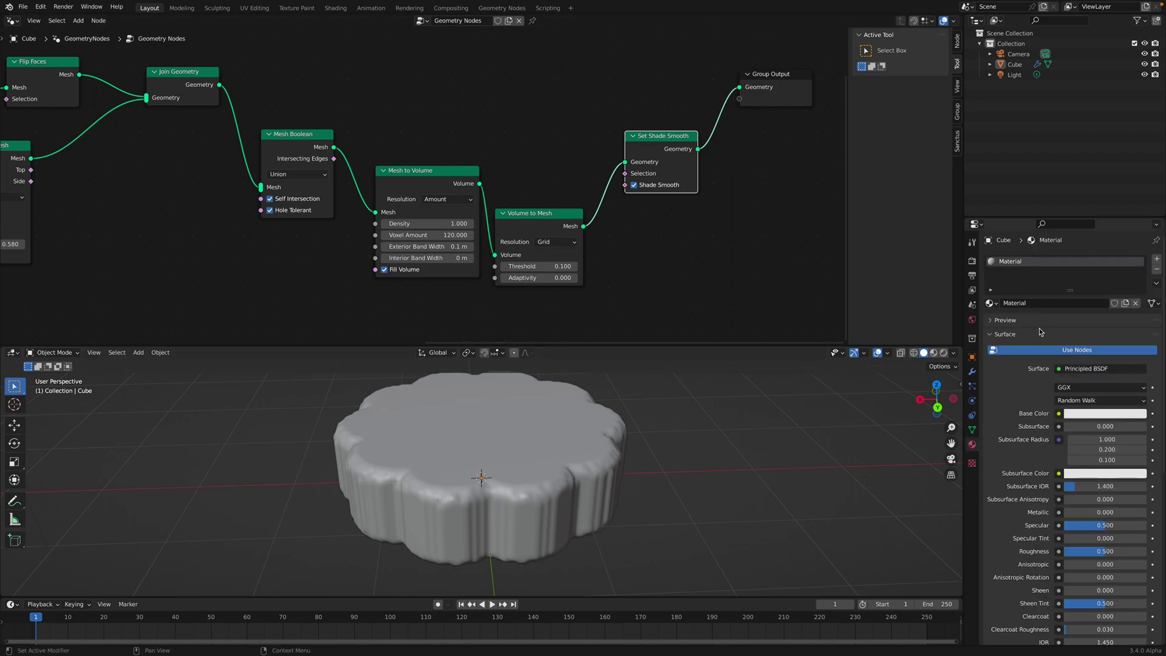
middle_click_drag(761, 166, 666, 189)
left_click_drag(705, 100, 763, 104)
key("shift+a")
left_click(660, 129)
type("set")
left_click(677, 170)
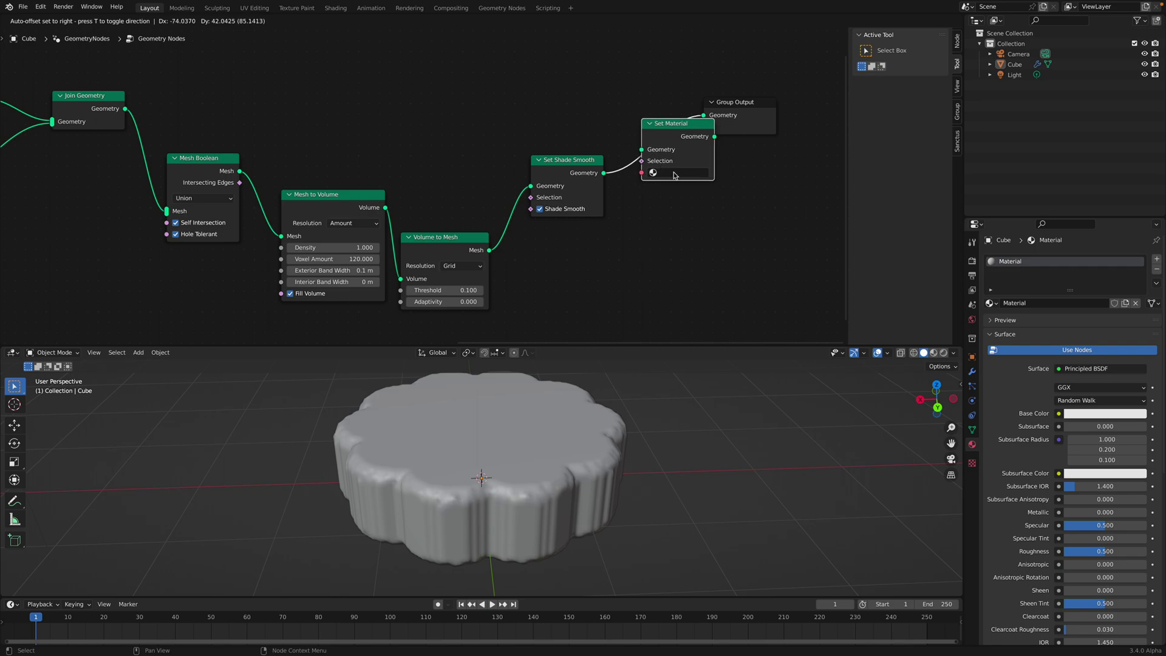
left_click(677, 177)
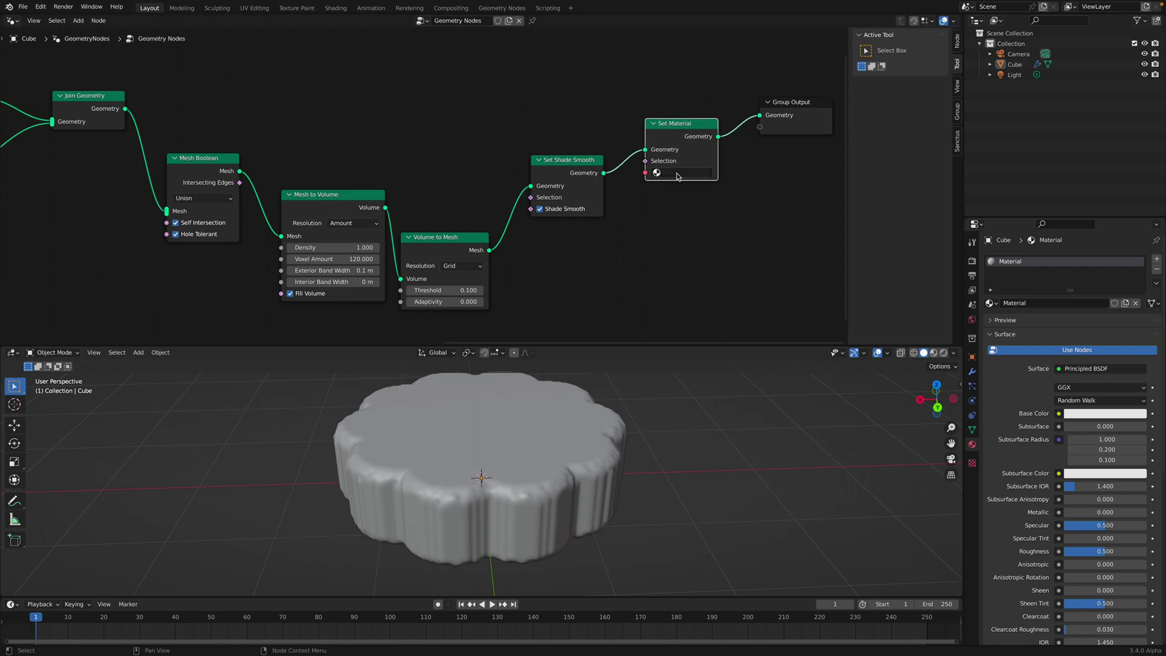
Assign Material in the Set Material node and set its Base Color to golden brown, H 0.104, S 0.669, V 0.363
left_click(1090, 414)
mouse_move(1089, 317)
left_mouse_down()
mouse_move(1138, 332)
mouse_move(1134, 295)
left_mouse_up()
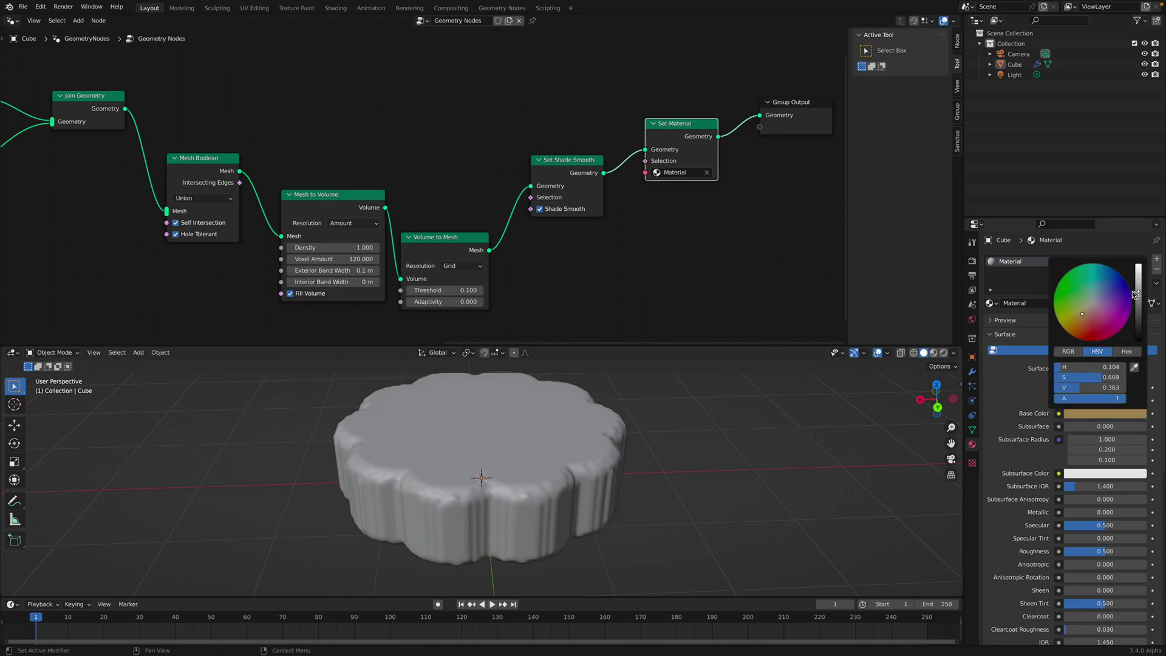
Switch the render engine to Cycles and save the file
left_click(972, 261)
left_click(1072, 260)
left_click(1079, 295)
key("ctrl+s")
Add a Sun light to the scene and move it off to one side of the mooncake
key("shift+a")
left_click(754, 562)
key("g")
left_click(823, 401)
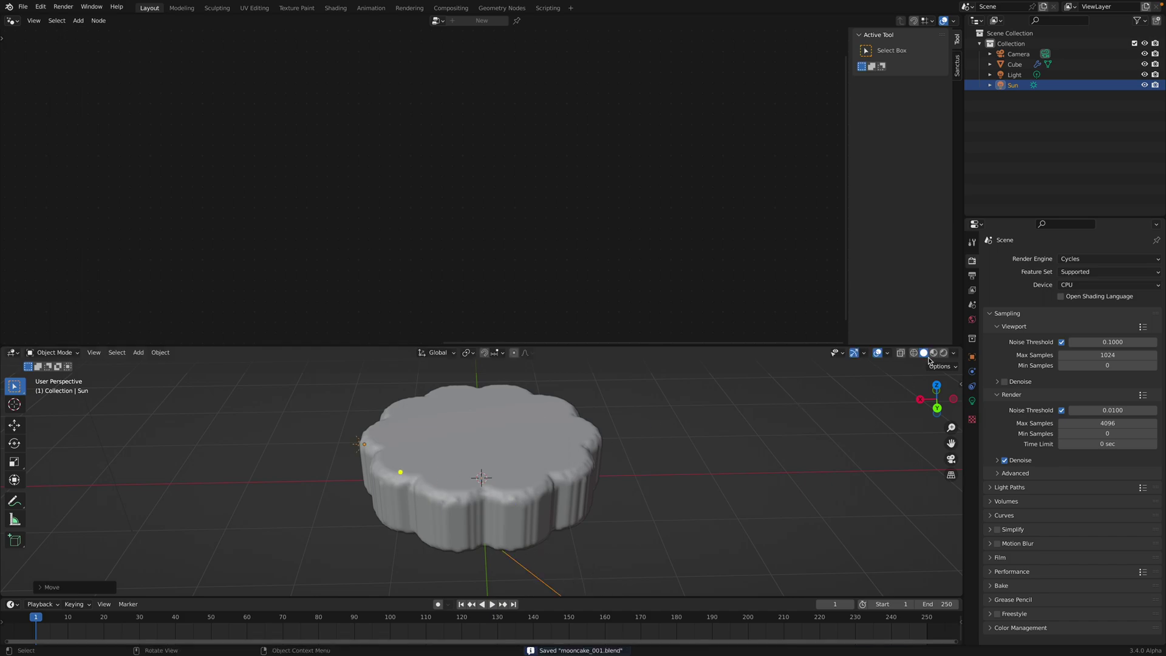
Preview the lit mooncake in rendered viewport shading and save the file
left_click(944, 352)
mouse_move(616, 465)
middle_mouse_down()
mouse_move(626, 483)
mouse_move(599, 464)
middle_mouse_up()
key("ctrl+s")
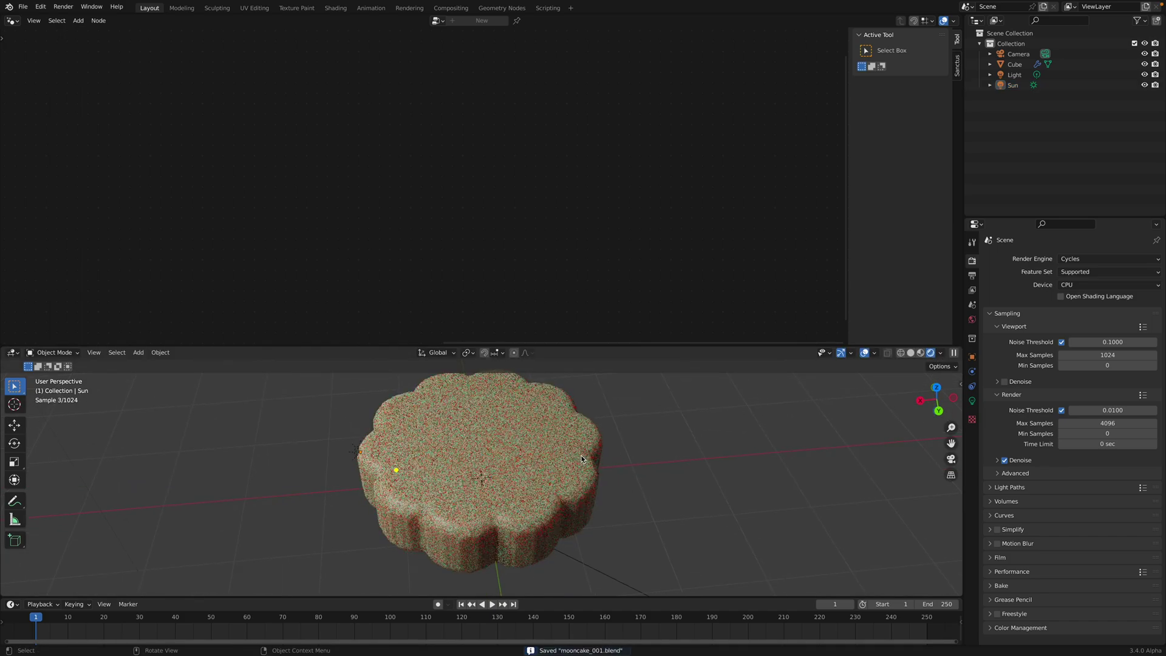
Return the viewport to solid shading, select the mooncake object and save the file
left_click(910, 354)
left_click(544, 453)
key("ctrl+s")
Move the Group Output farther from Set Material, and hide the node editor sidebar to fit the whole node tree
scroll(521, 239, "down", 3)
middle_click_drag(520, 239, 517, 283)
left_click_drag(652, 183, 683, 150)
middle_click_drag(356, 187, 531, 181)
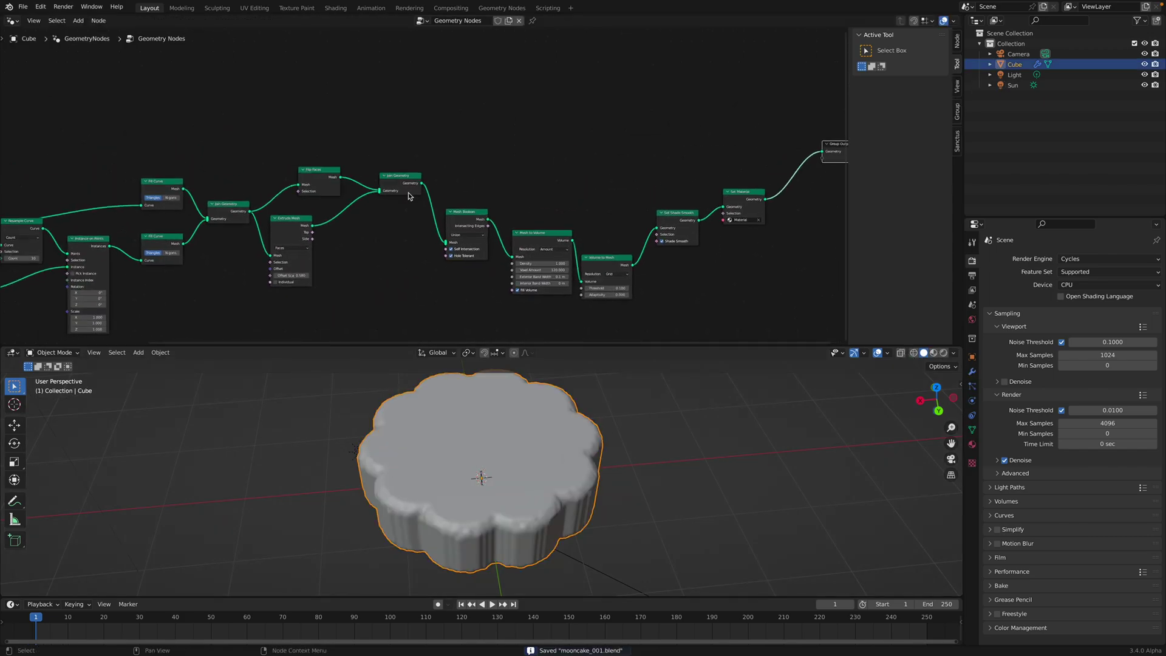
middle_click_drag(130, 175, 256, 188)
key("n")
key("Home")
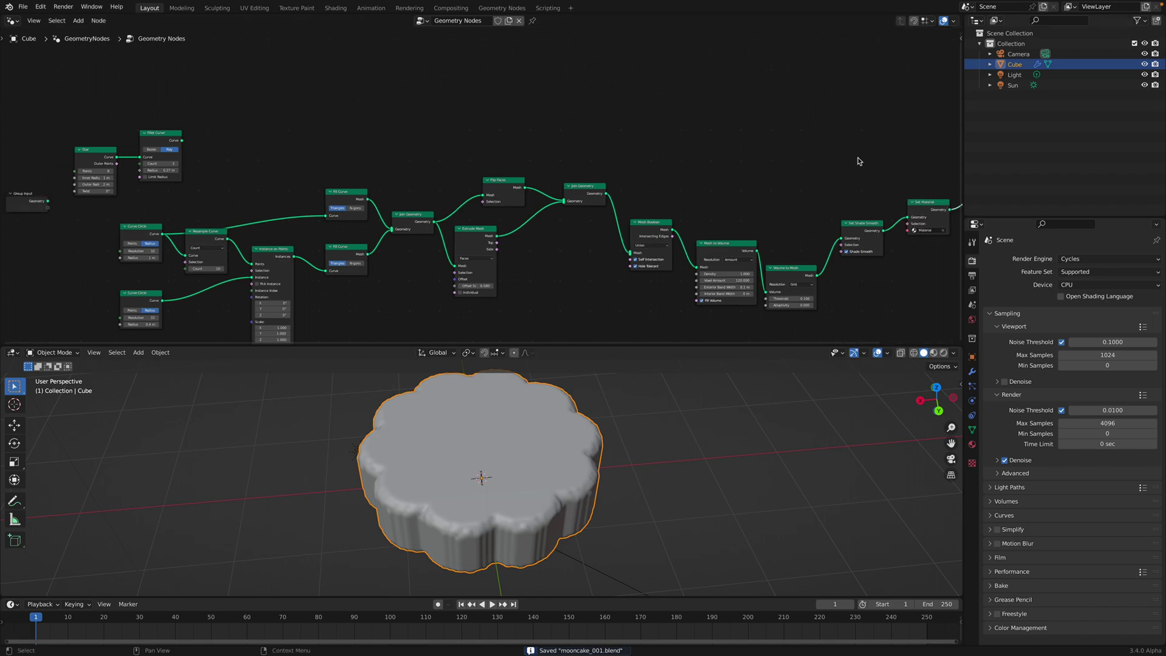
Move the Star and Fillet Curve nodes above the main chain and link Fillet Curve's output to the Group Output
left_click_drag(155, 121, 211, 92)
left_click_drag(91, 133, 192, 69)
middle_click_drag(226, 84, 173, 98)
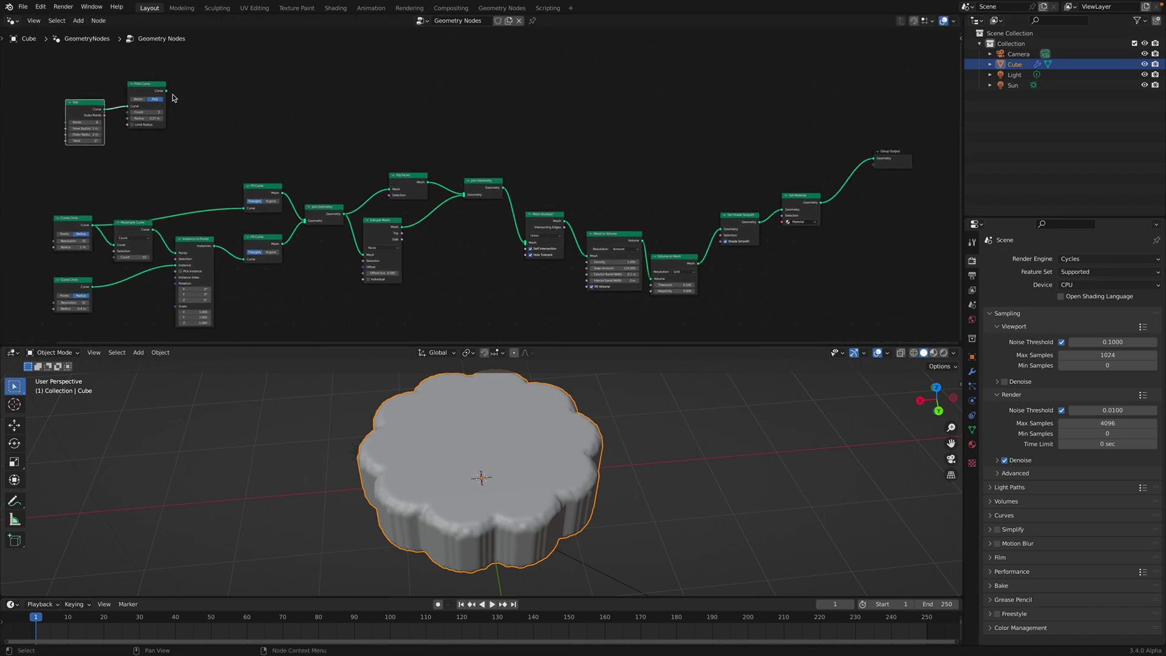
left_click_drag(164, 91, 873, 161)
middle_click_drag(546, 462, 484, 512)
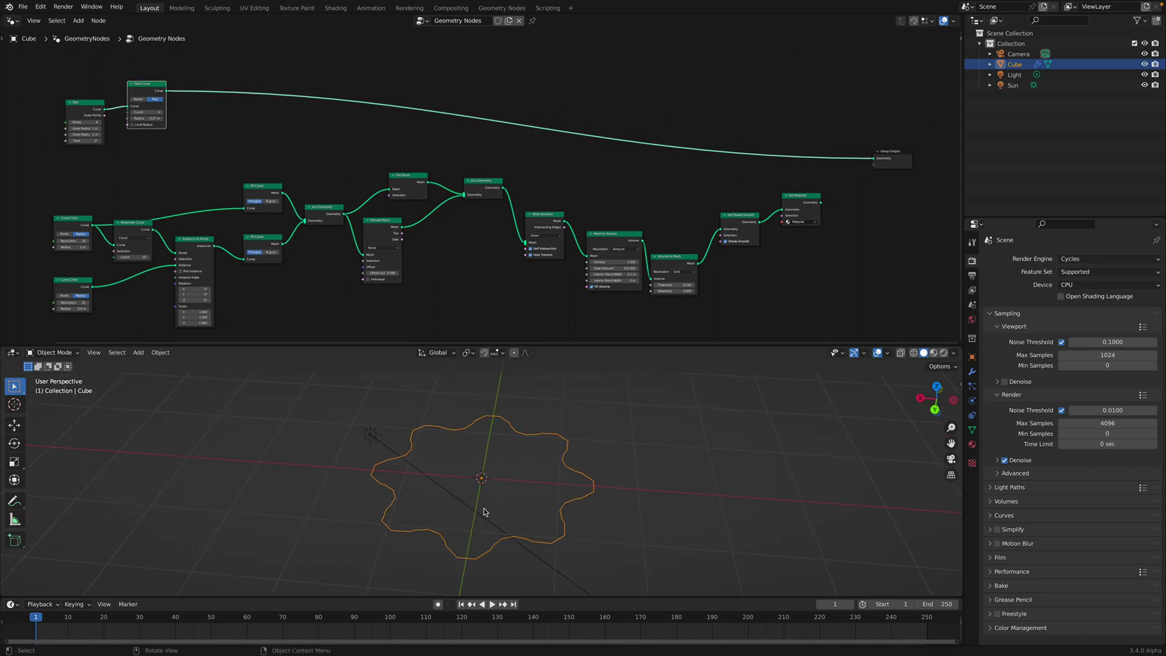
Rearrange the two Curve Circle nodes, placing the smaller circle's node directly under Resample Curve beside Instance on Points
middle_click_drag(222, 165, 225, 166)
left_click_drag(79, 219, 118, 224)
middle_click_drag(148, 212, 149, 213)
left_click(203, 239)
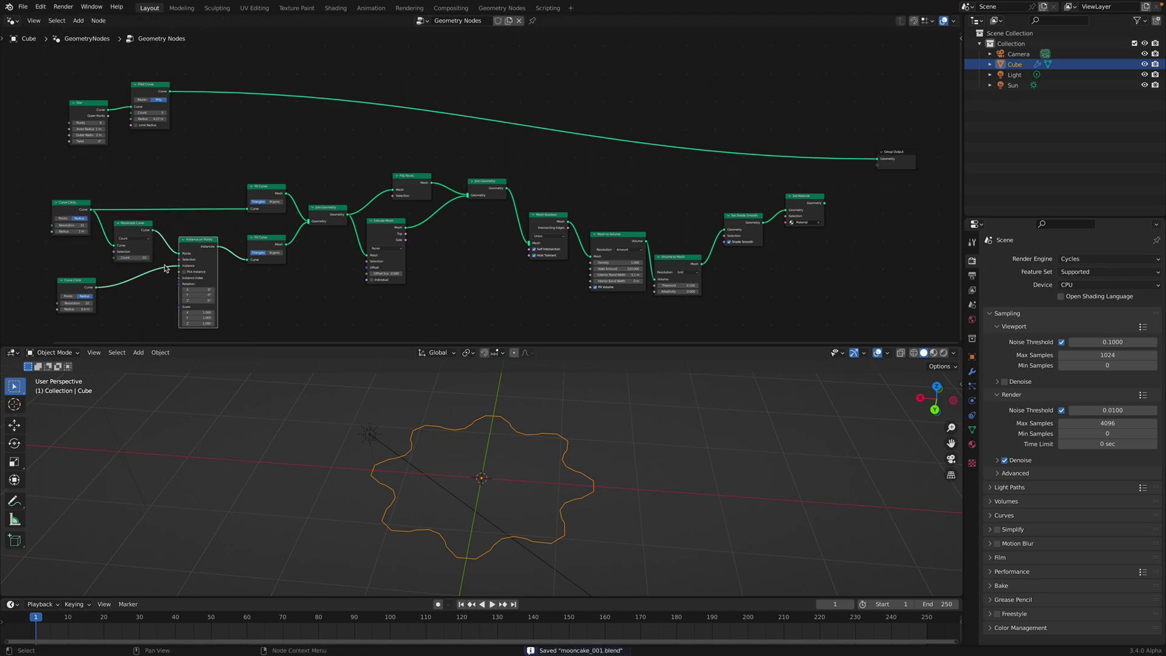
left_click(79, 277)
left_click_drag(79, 276, 128, 285)
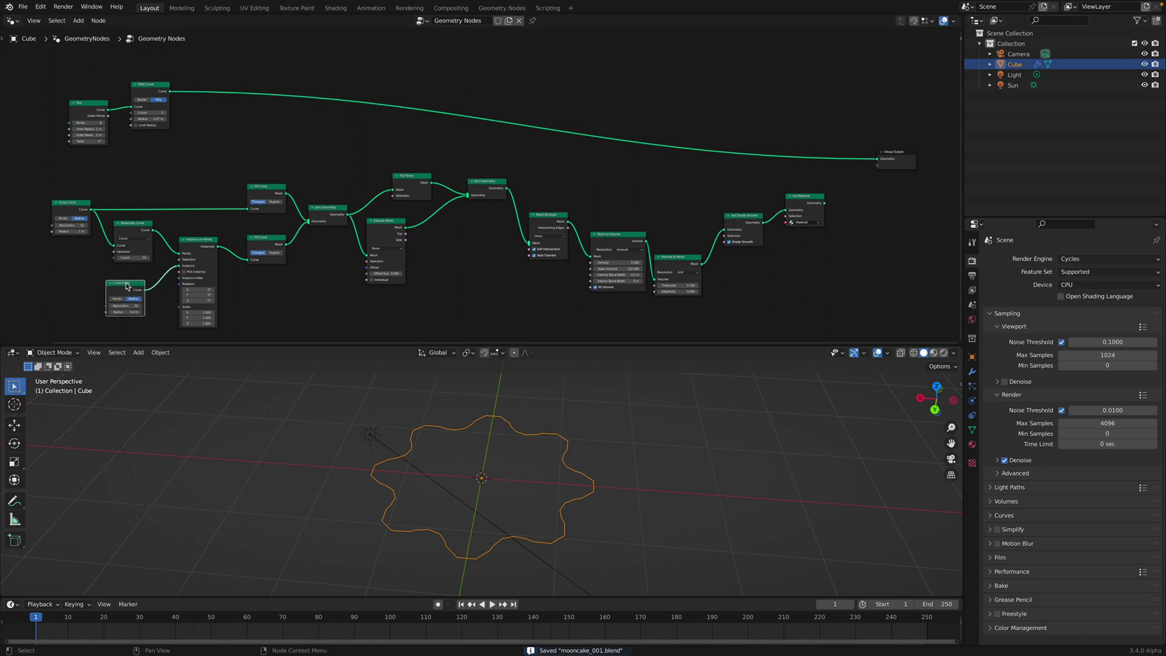
Duplicate the Resample Curve, Instance on Points and small Curve Circle nodes and place the copies above the main chain
left_click(197, 243, "shift")
left_click(137, 236, "shift")
middle_click_drag(204, 246, 187, 271)
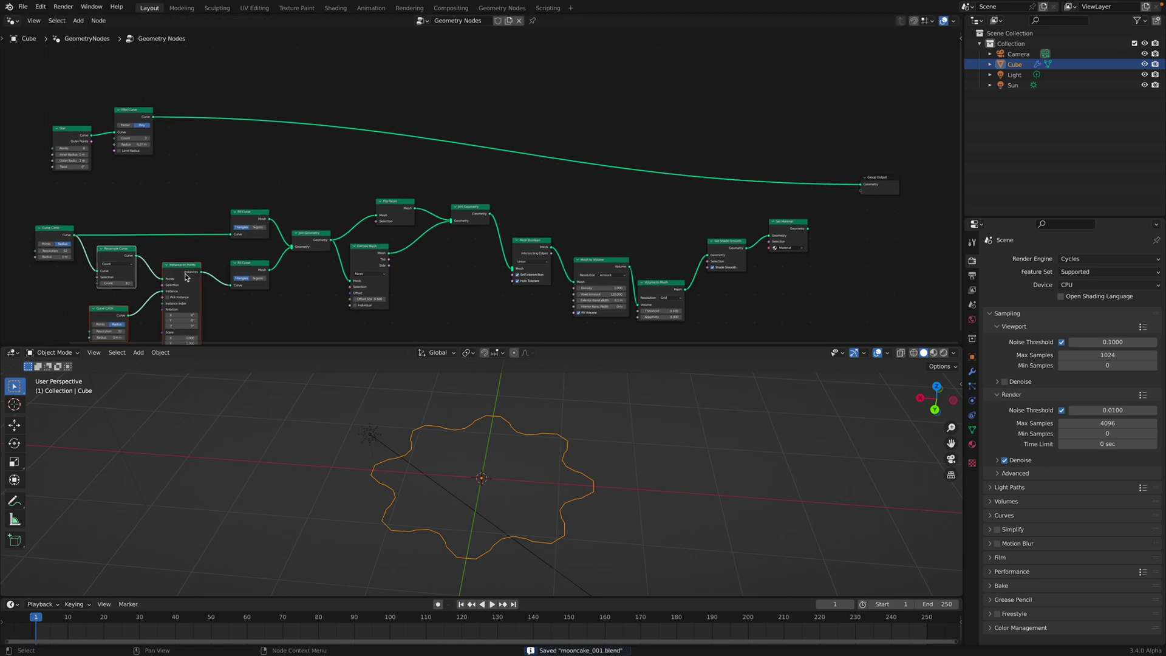
key("shift+d")
left_click(596, 70)
Link the main Curve Circle to the duplicated Resample Curve and the duplicated Instance on Points to the Group Output
left_click_drag(75, 236, 504, 63)
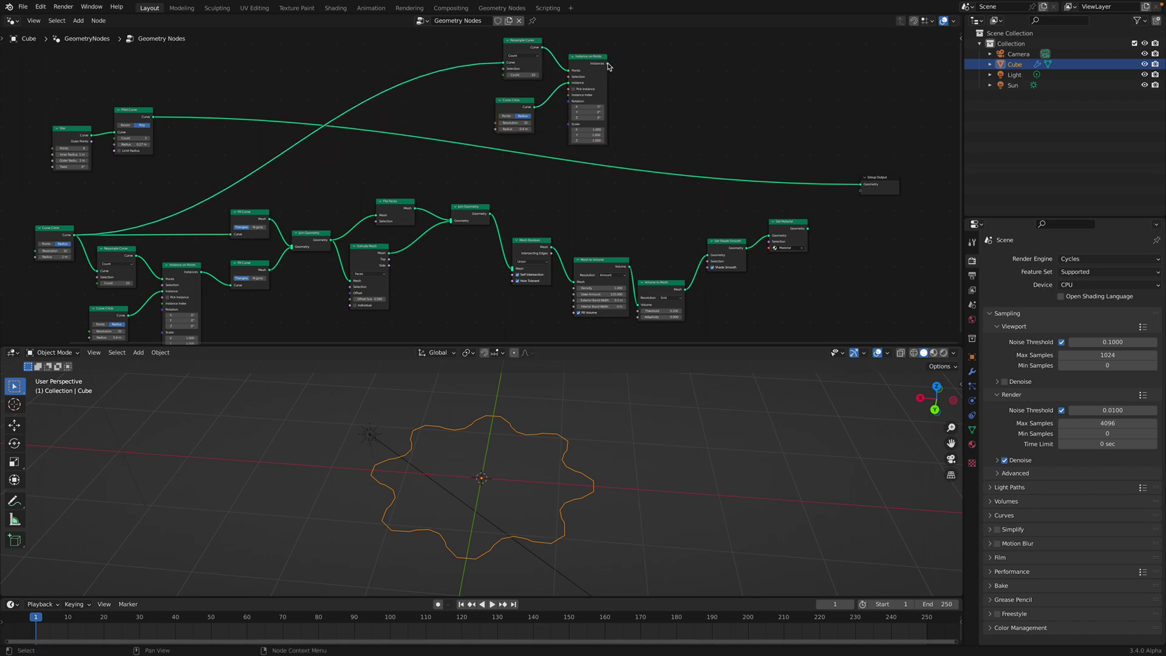
left_click_drag(864, 185, 863, 185)
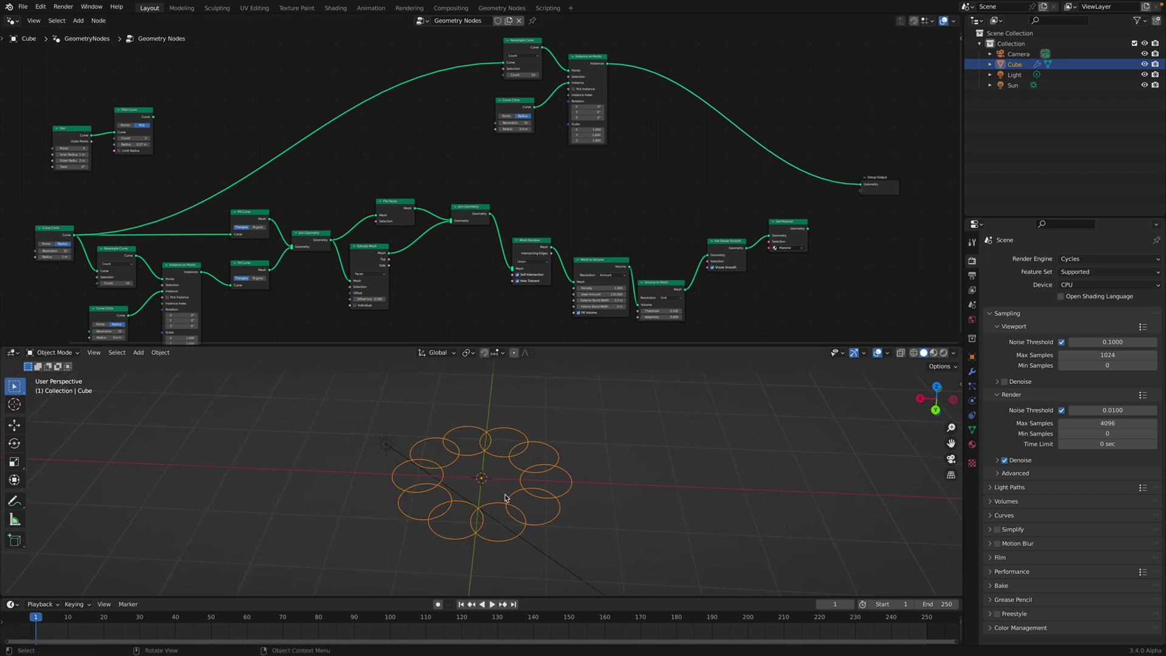
mouse_move(495, 202)
middle_mouse_down()
mouse_move(482, 218)
mouse_move(491, 210)
middle_mouse_up()
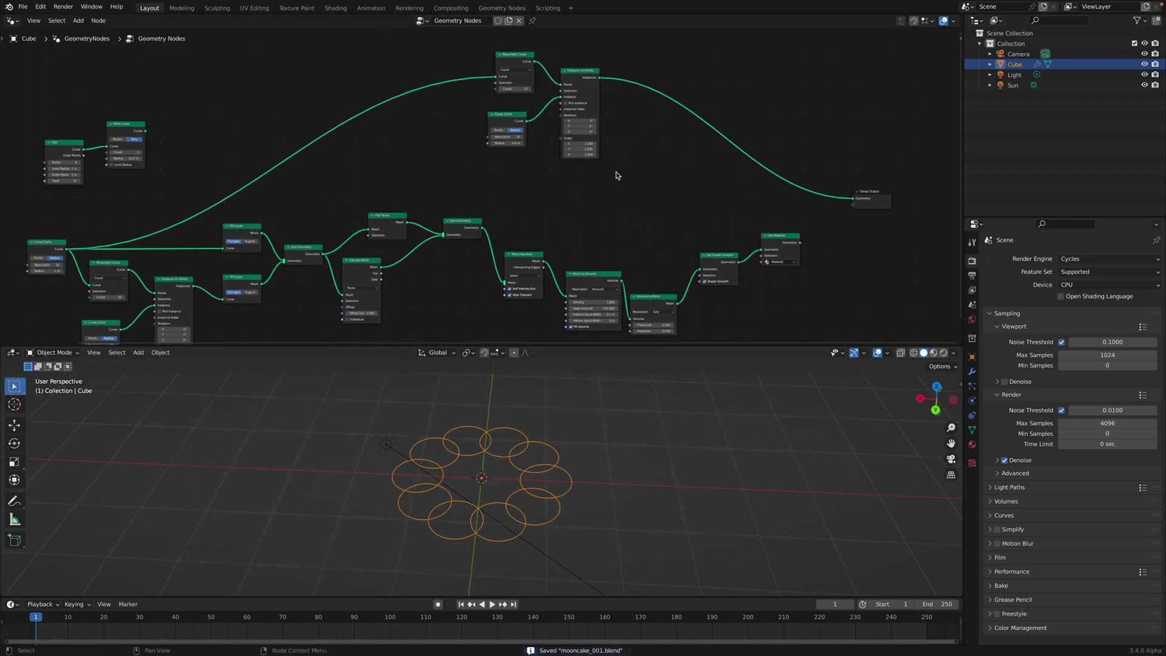
Insert a Curve to Points node between the duplicated Instance on Points and the Group Output
key("shift+a")
key("s")
type("curve to points")
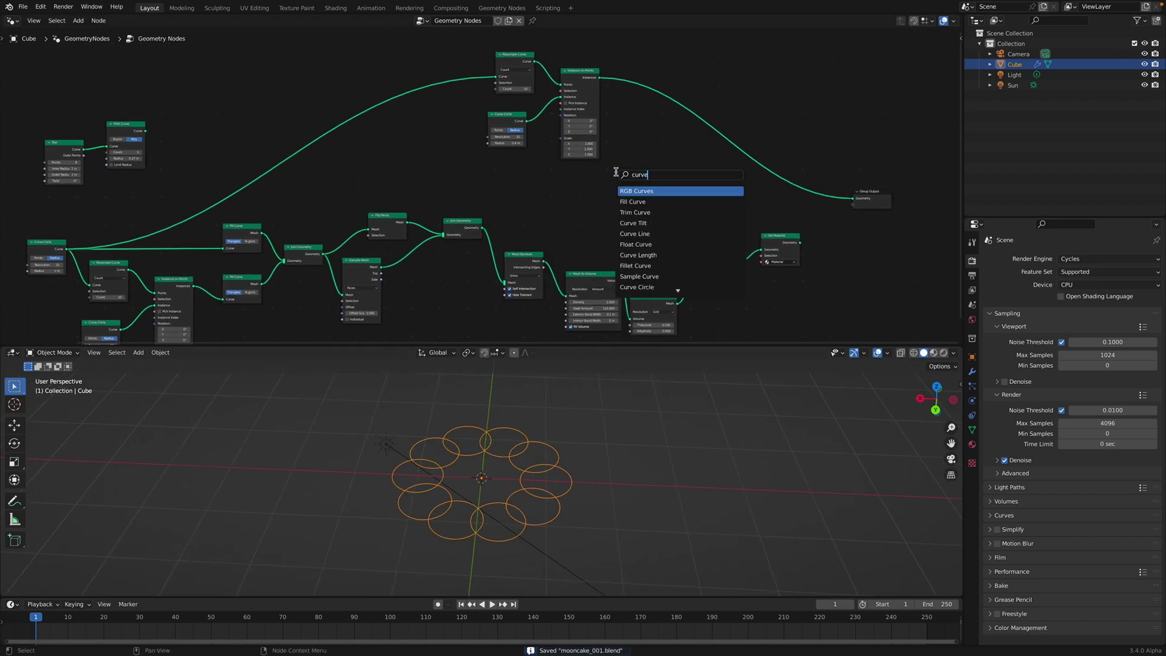
key("Return")
left_click(675, 83)
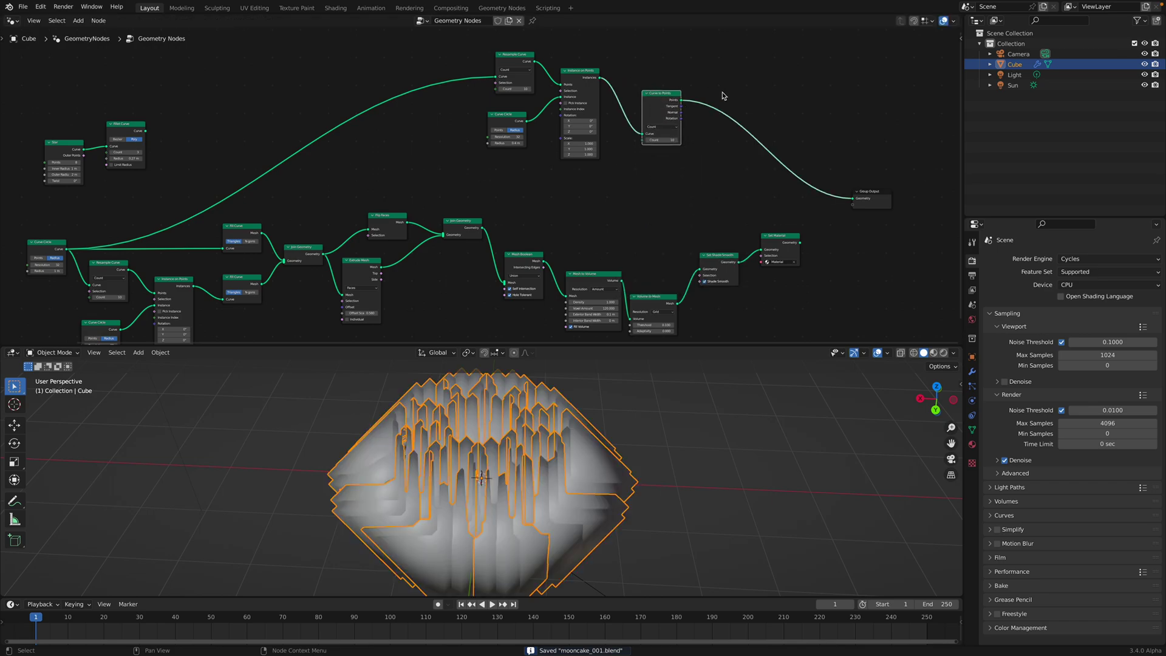
key("shift+a")
type("points to")
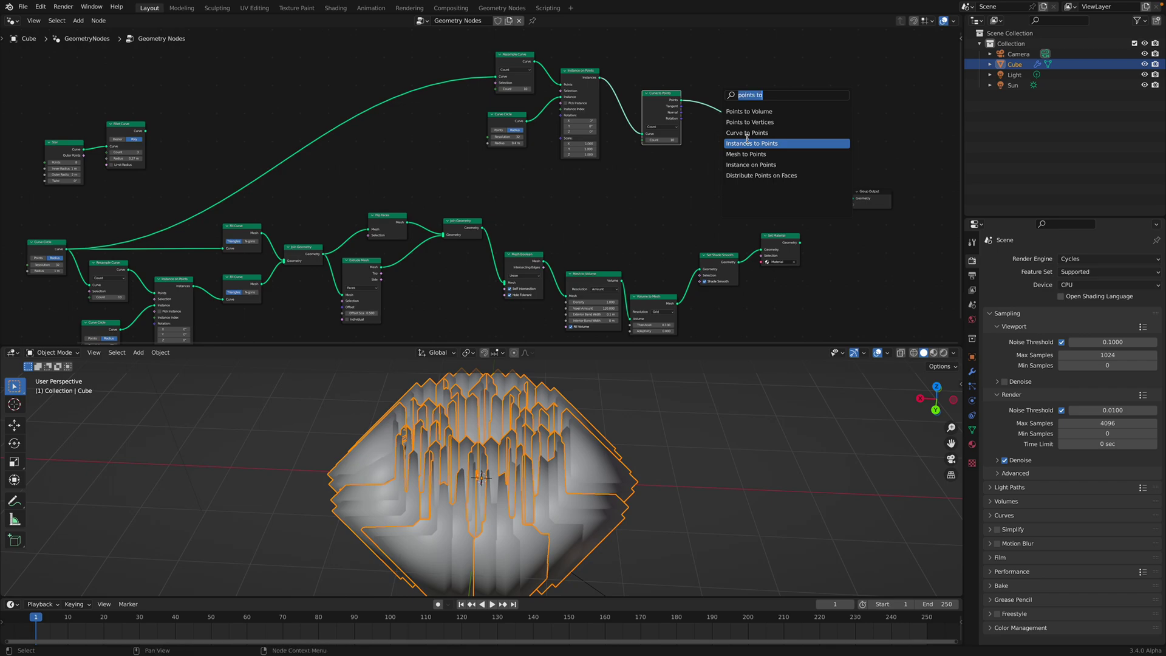
left_click(692, 76)
scroll(671, 141, "up", 3)
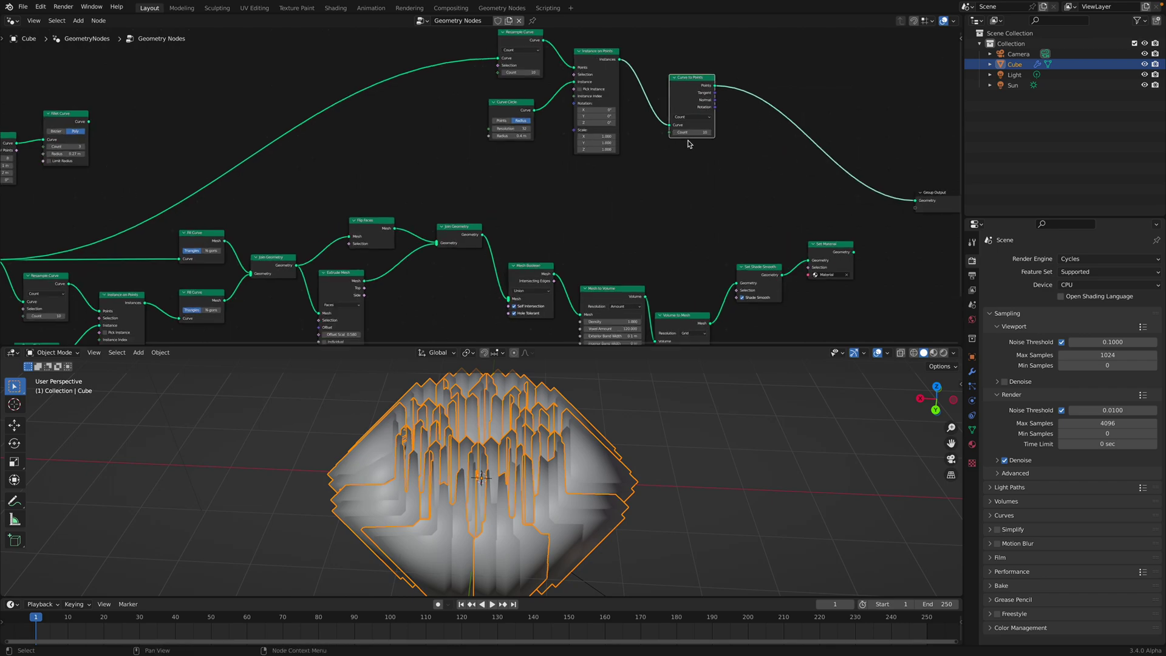
Insert a Points to Volume node between Curve to Points and the Group Output
key("shift+a")
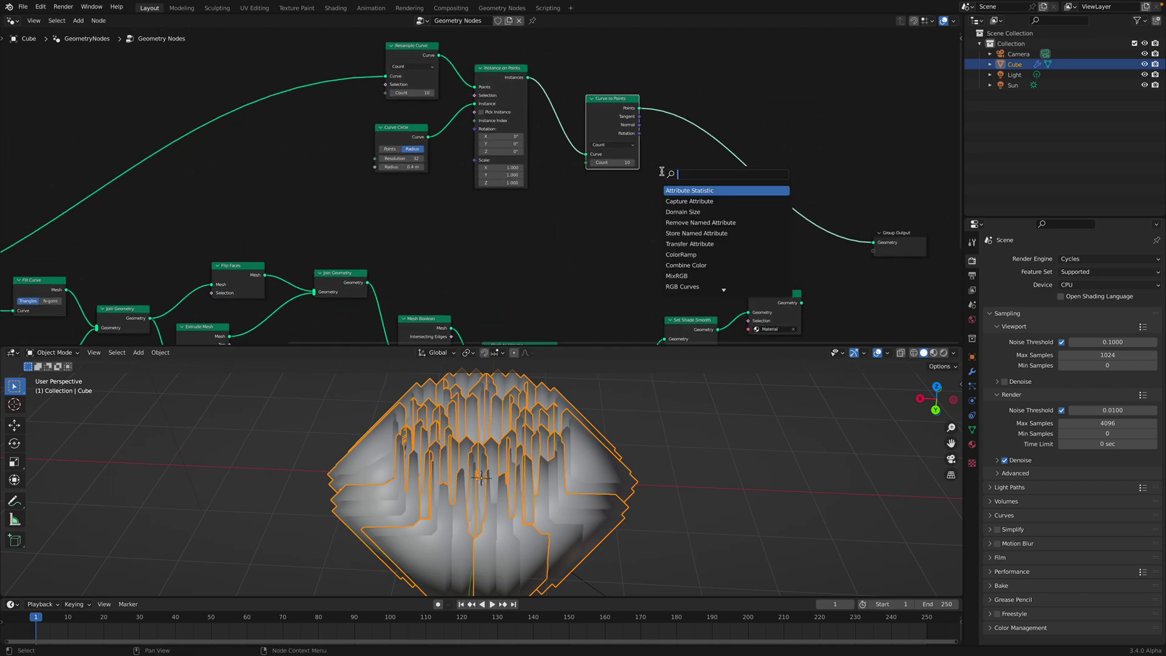
type("points to co")
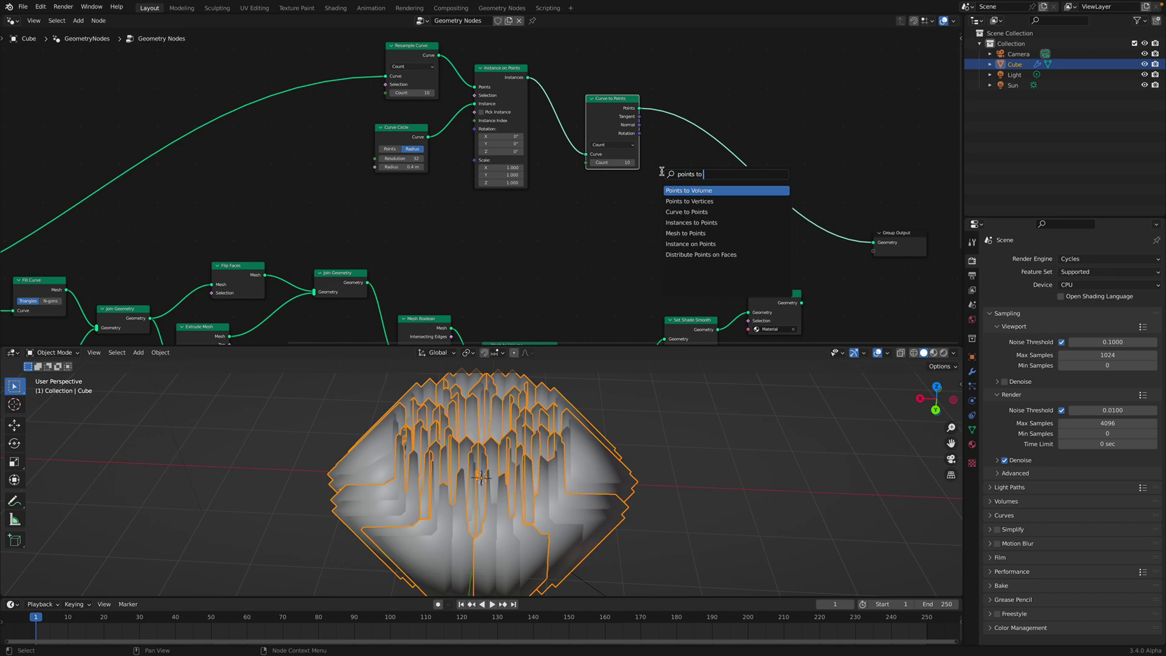
key("Return")
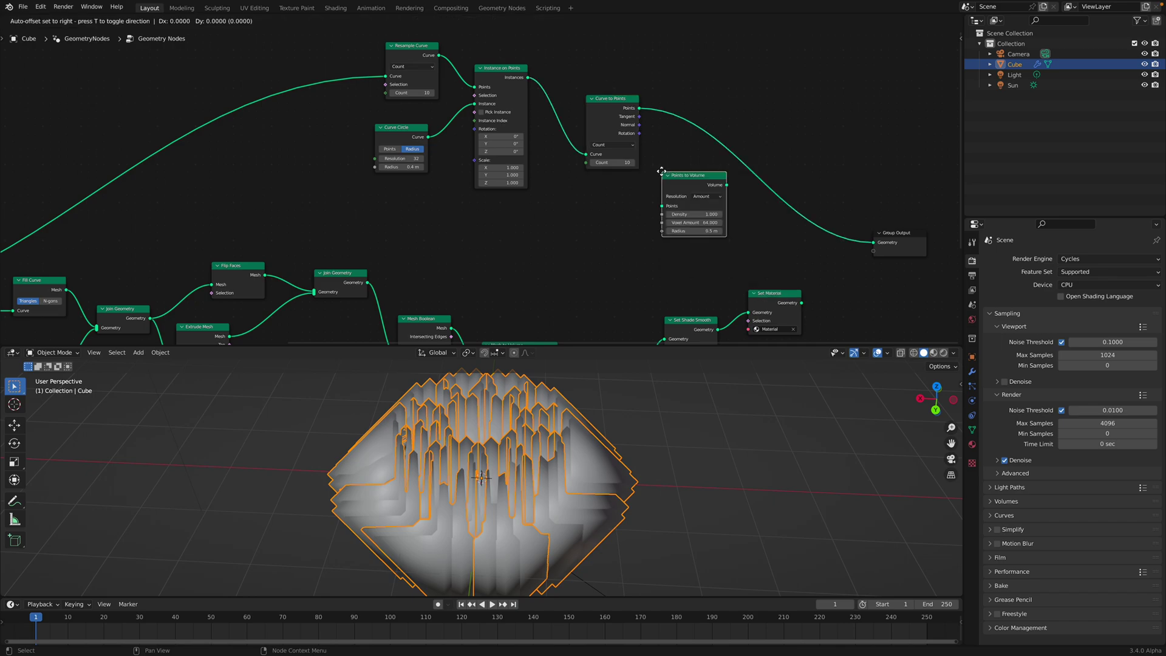
left_click(666, 133)
Set the Points to Volume Radius to 0.16 m and the Curve to Points Count to 38, saving the file
mouse_move(694, 193)
left_mouse_down("shift")
mouse_move(657, 193)
mouse_move(680, 192)
left_mouse_up("shift")
scroll(511, 188, "up", 2)
key("ctrl+s")
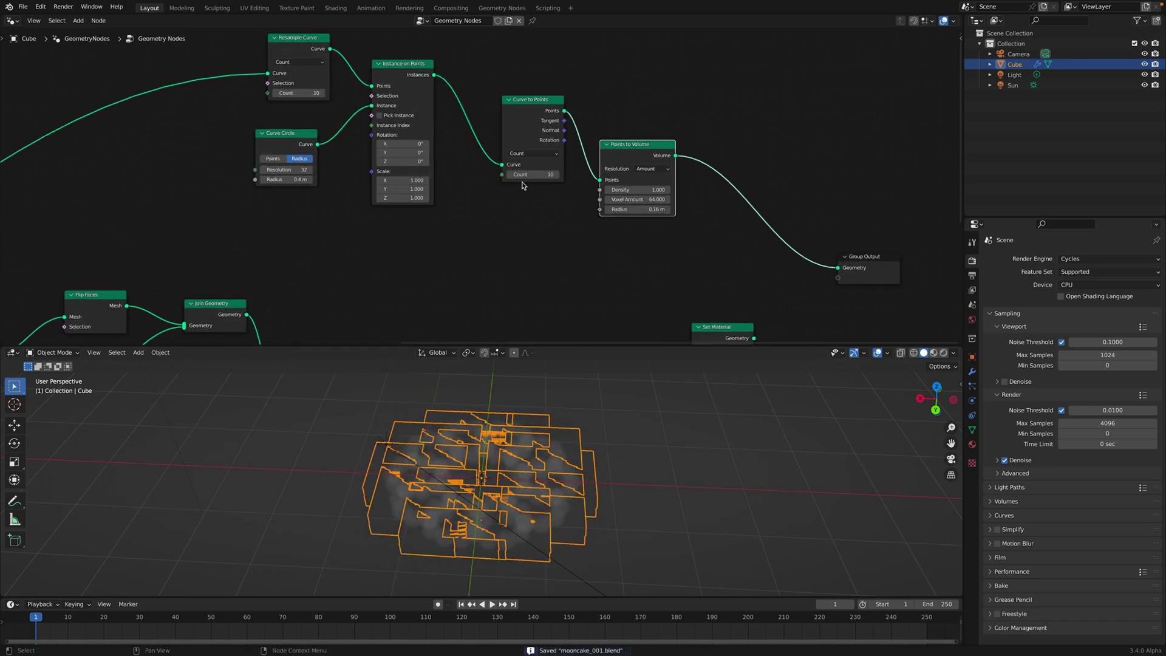
left_click_drag(527, 175, 553, 175)
middle_click_drag(534, 413, 540, 431)
Insert a Volume to Mesh node after Points to Volume, set the latter's Voxel Amount to 120 and save
middle_click_drag(628, 182, 521, 173)
key("shift+a")
type("svolume to")
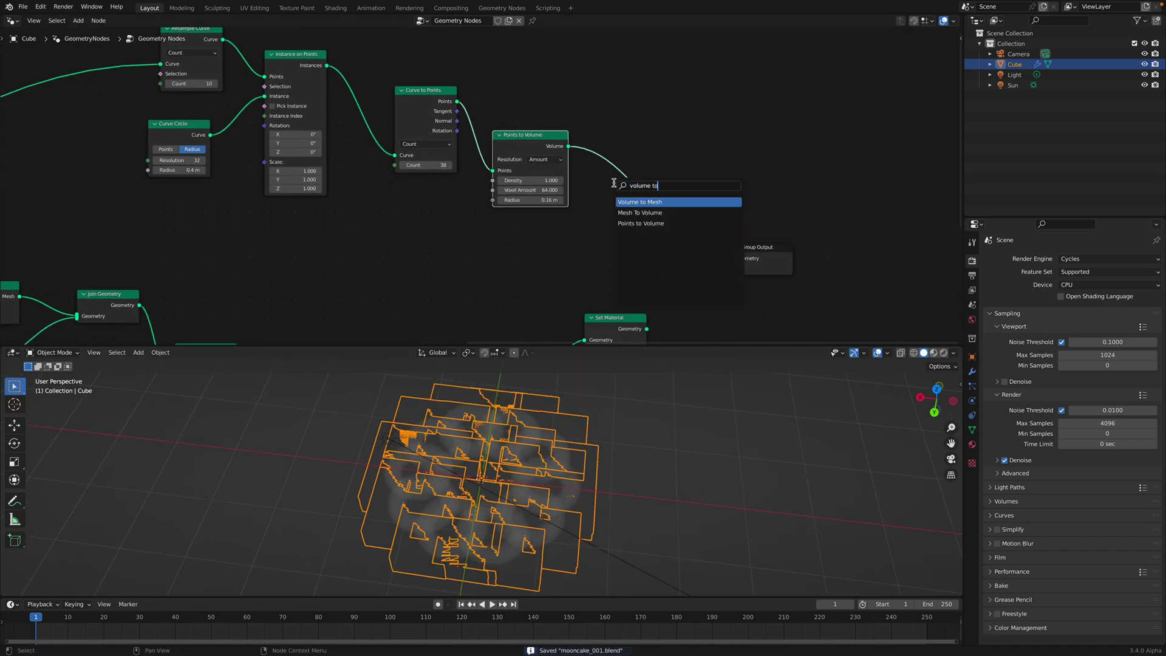
key("Return")
left_click(614, 183)
middle_click_drag(562, 193, 548, 144)
key("ctrl+s")
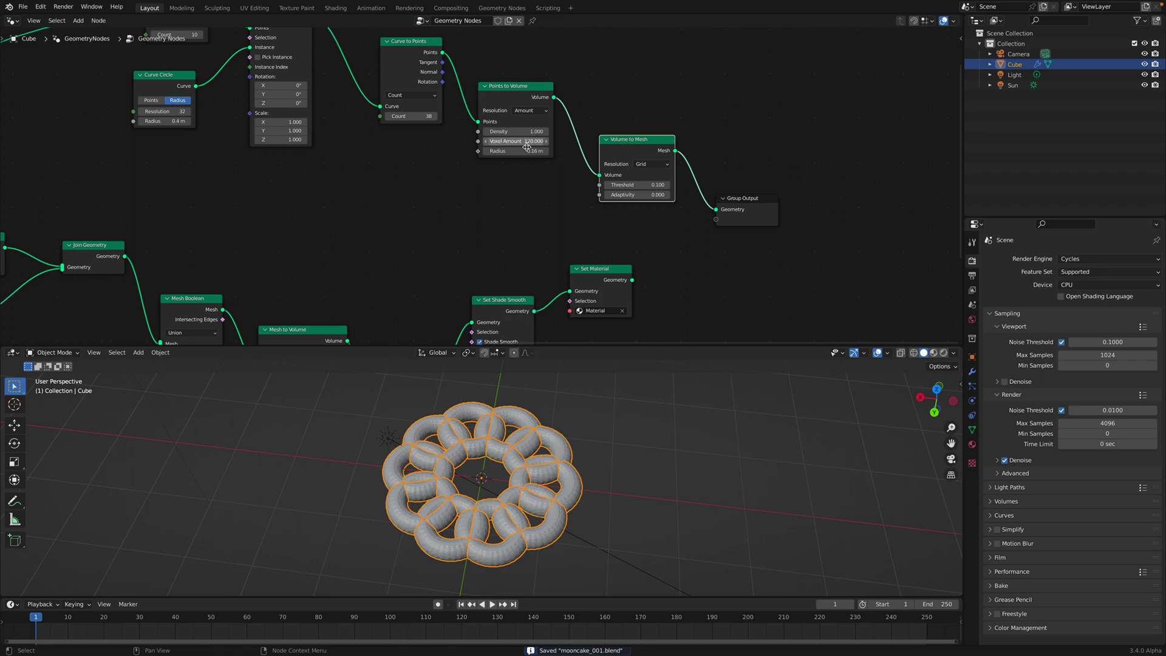
left_click(617, 436)
middle_click_drag(615, 458, 618, 480)
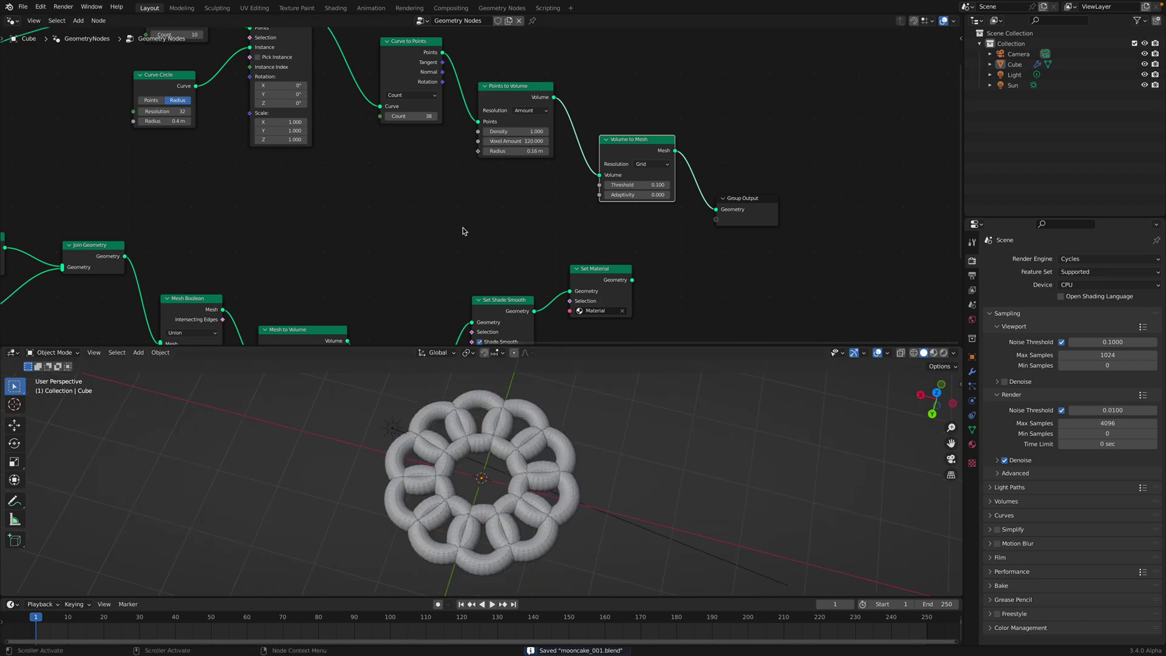
Insert a Realize Instances node between the duplicated Instance on Points and Curve to Points
middle_click_drag(469, 229, 499, 292)
middle_click_drag(425, 116, 440, 121)
key("shift+a")
left_click(425, 126)
type("rea")
key("Return")
left_click(400, 124)
middle_click_drag(565, 468, 526, 467)
Move the Group Output aside, save, and insert a Transform node between the new Volume to Mesh and the Group Output
middle_click_drag(714, 262, 633, 179)
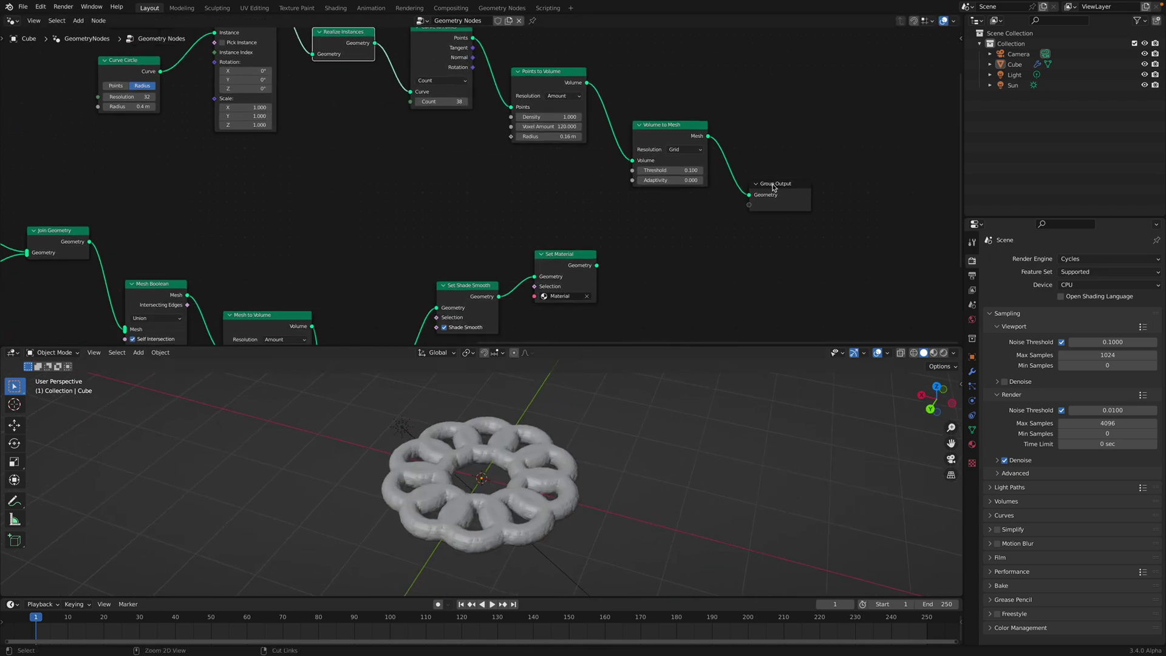
left_click_drag(774, 188, 866, 212)
key("ctrl+s")
key("shift+a")
type("trans")
key("Return")
middle_click_drag(776, 223, 694, 197)
Set the Transform node's Z translation to 1.42 m and move the Group Output farther from it
left_click_drag(694, 221, 747, 257)
key("Escape")
middle_click_drag(716, 188, 664, 184)
left_click_drag(717, 192, 759, 192)
key("Return")
left_click_drag(642, 181, 729, 181)
middle_click_drag(684, 210, 599, 225)
middle_click_drag(549, 395, 551, 422)
scroll(551, 423, "down", 1)
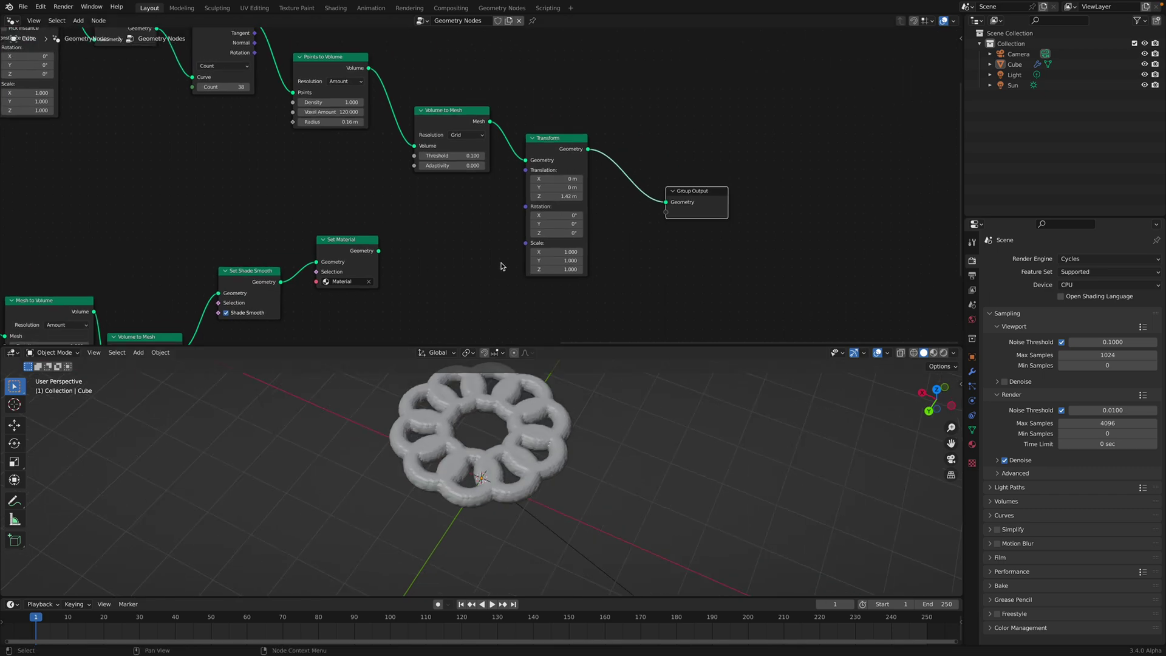
Move the Set Material and Set Shade Smooth nodes beneath the Group Output, shifting the Group Output to leave room
left_click_drag(372, 246, 465, 269)
middle_click_drag(580, 227, 517, 223)
left_click_drag(738, 193, 765, 194)
left_click_drag(391, 271, 763, 264)
left_click_drag(196, 274, 664, 274)
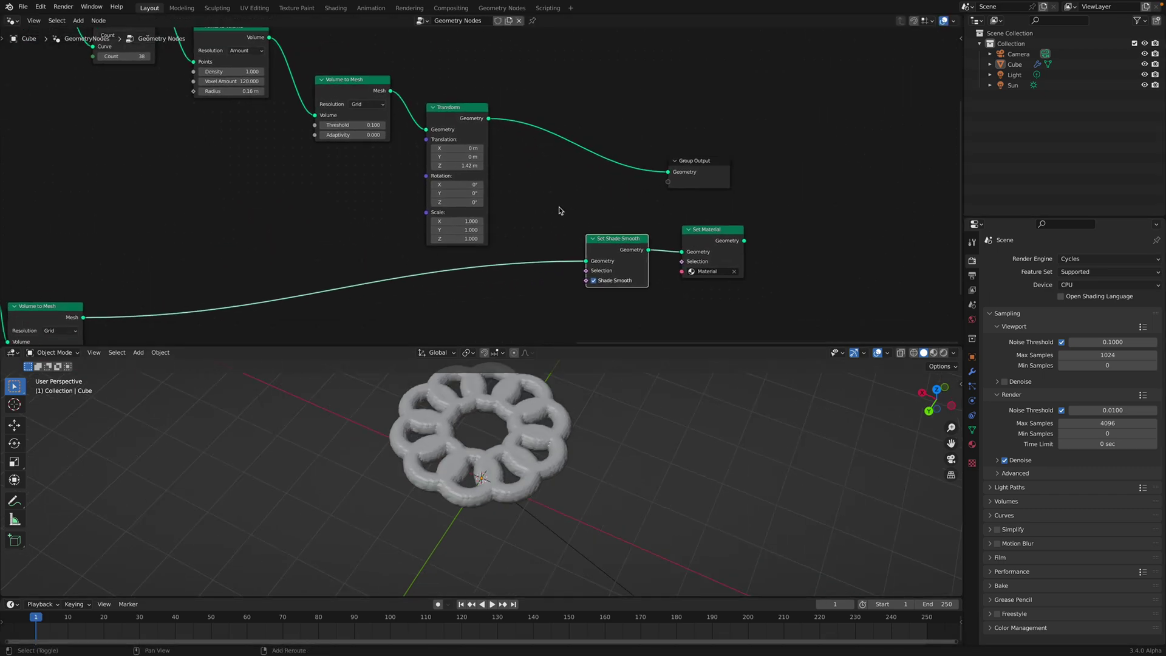
Insert a Join Geometry node between Transform and the Group Output and link the body's Volume to Mesh output into it
key("shift+a")
type("join")
key("Down")
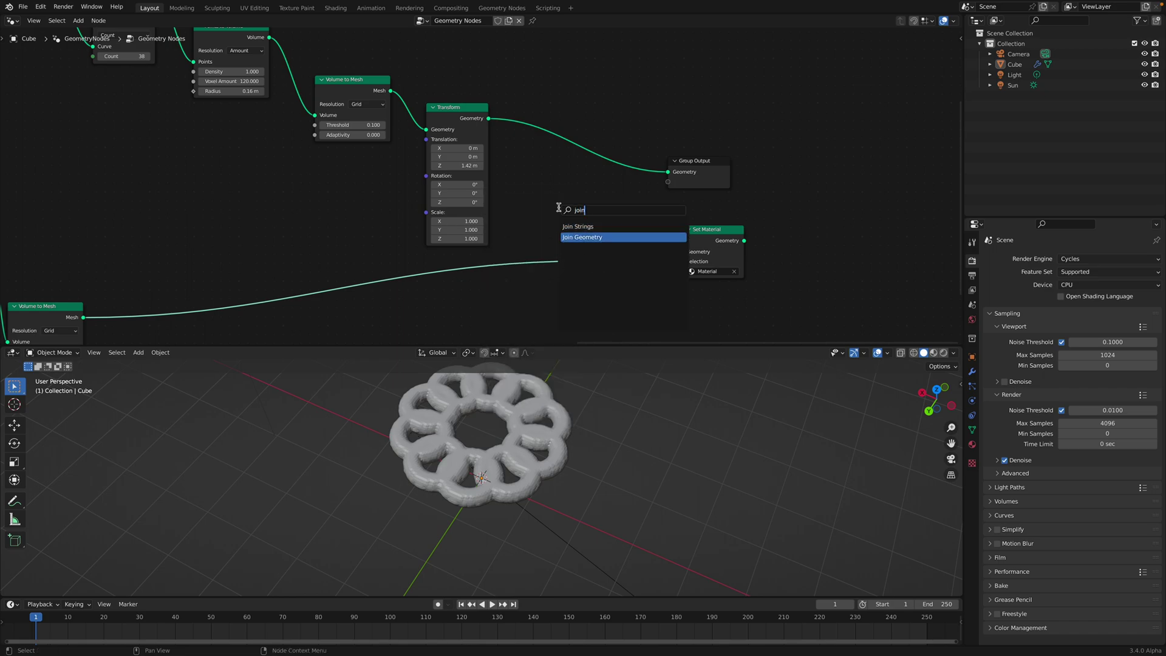
key("Return")
left_click(525, 125)
middle_click_drag(263, 260, 265, 234)
left_click_drag(83, 290, 526, 127)
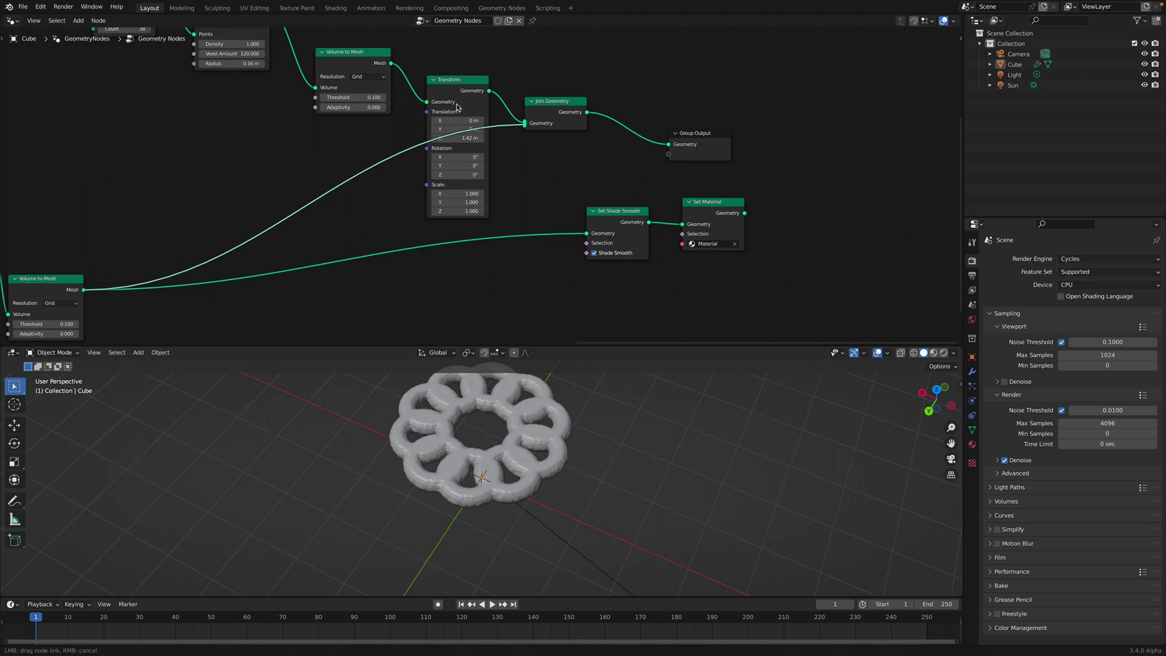
Reposition the Transform node, set its Z translation to 0.74 m and save the file
middle_click_drag(457, 80, 457, 104)
left_click_drag(457, 104, 444, 48)
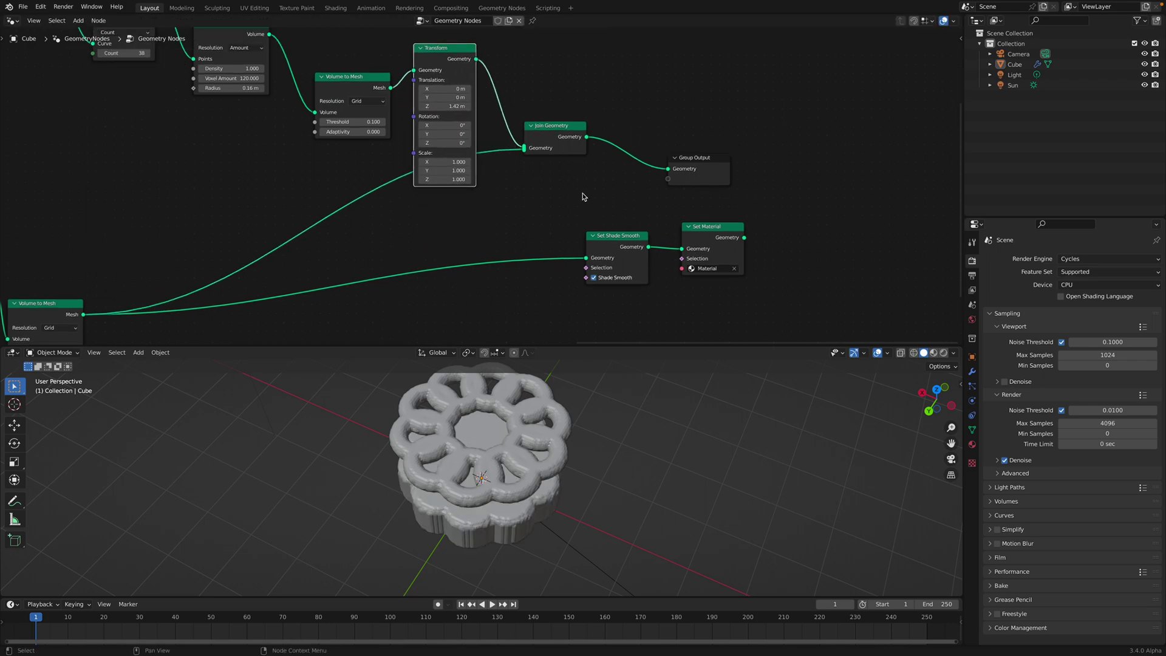
left_click_drag(452, 106, 392, 106)
mouse_move(301, 161)
middle_mouse_down()
mouse_move(448, 218)
mouse_move(429, 202)
middle_mouse_up()
key("ctrl+s")
Set the duplicated Resample Curve node's Count to 16
middle_click_drag(334, 135, 517, 174)
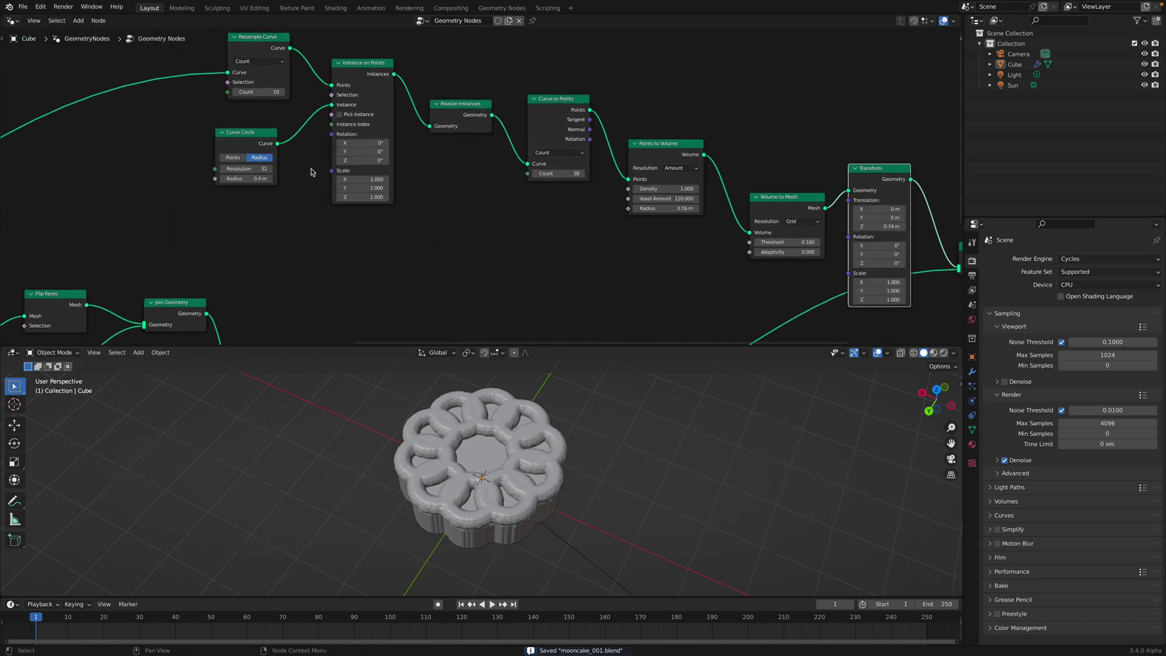
left_click(275, 93)
type("16")
key("Return")
middle_click_drag(547, 425, 523, 437)
Insert a Transform node between the main Curve Circle and the duplicated Resample Curve
middle_click_drag(287, 160, 414, 169)
key("shift+a")
left_click(309, 137)
type("tr")
key("Return")
left_click(182, 103)
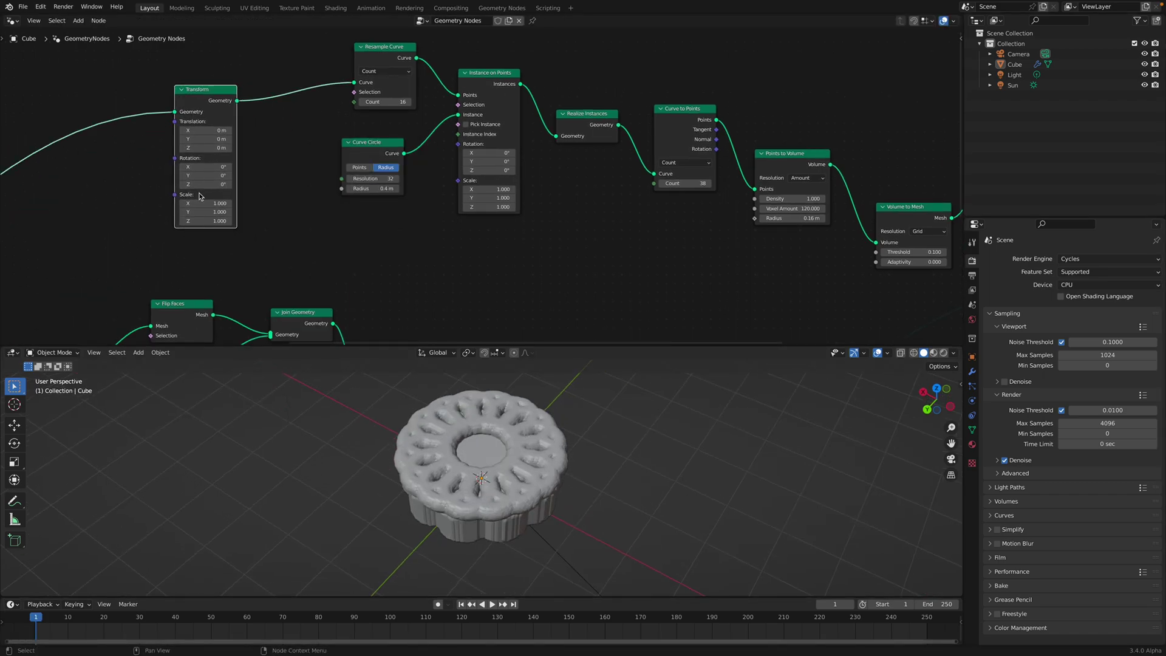
Set the X, Y and Z scale of the Transform node before the Resample Curve to 0.7
left_click_drag(204, 202, 205, 221)
type("0.7")
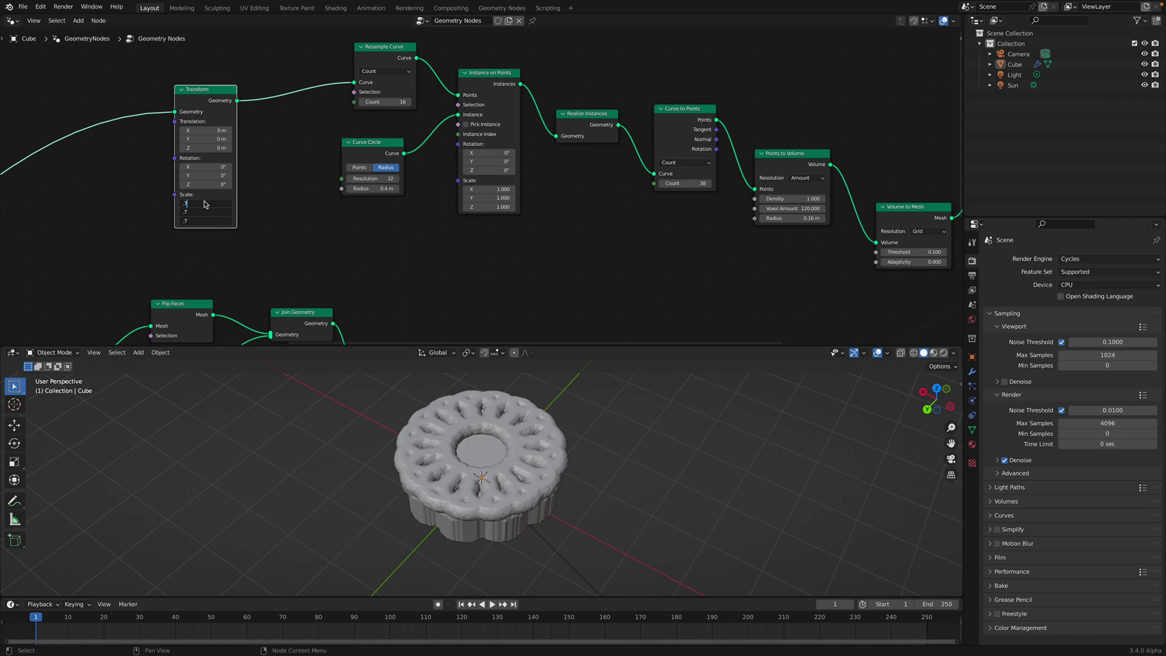
key("Return")
middle_click_drag(563, 405, 568, 450)
Set the Points to Volume node's Radius to 0.1 m for the raised circle pattern
middle_click_drag(625, 245, 383, 235)
scroll(481, 242, "up", 1)
middle_click_drag(553, 237, 477, 235)
scroll(476, 235, "up", 1)
left_click(476, 213)
type("0.1")
key("Return")
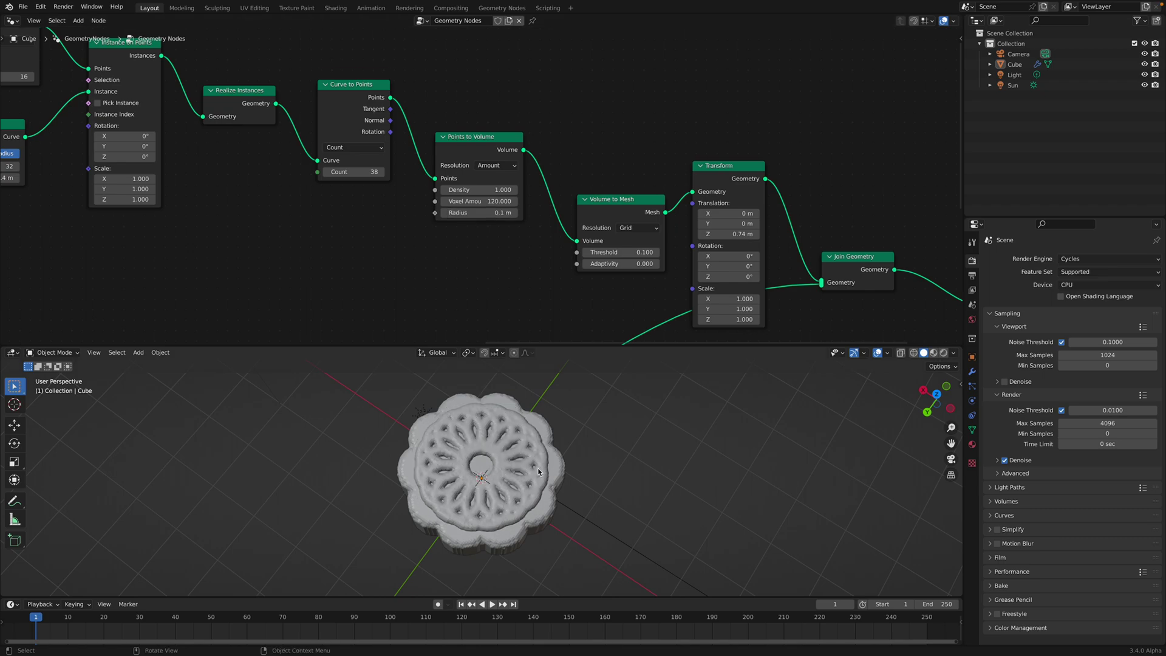
Set the Z translation of the Transform node before Join Geometry to 0.72 m and save the file
middle_click_drag(538, 486, 538, 438)
middle_click_drag(638, 249, 552, 217)
mouse_move(640, 205)
left_mouse_down("shift")
mouse_move(614, 205)
mouse_move(632, 205)
left_mouse_up("shift")
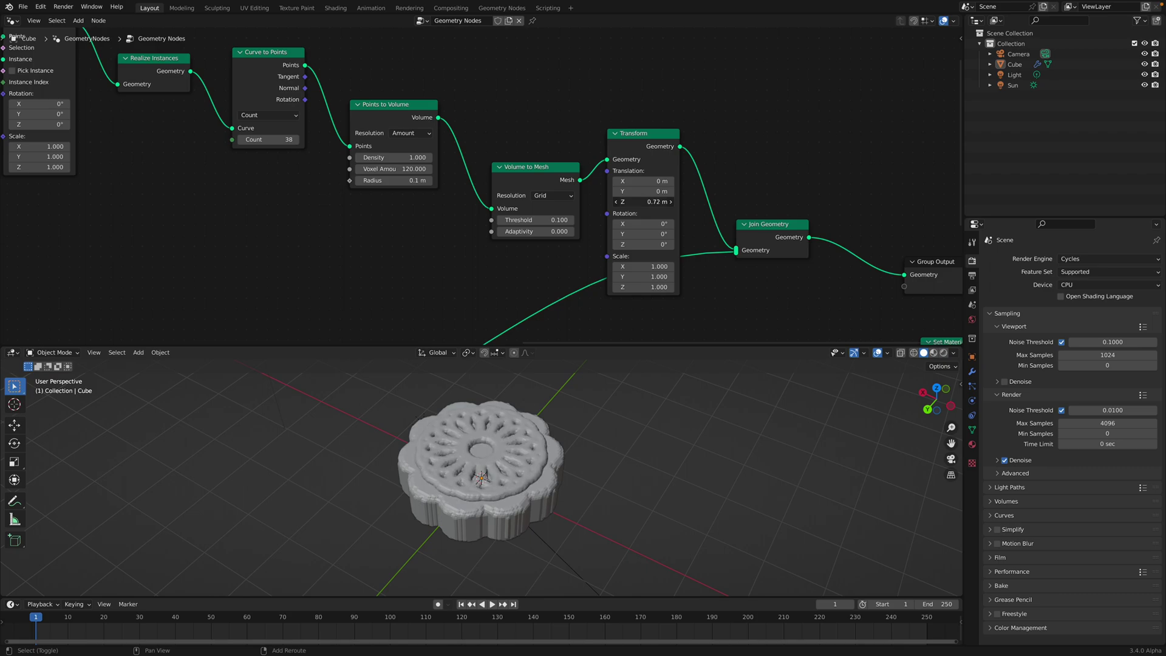
middle_click_drag(550, 462, 494, 469)
key("ctrl+s")
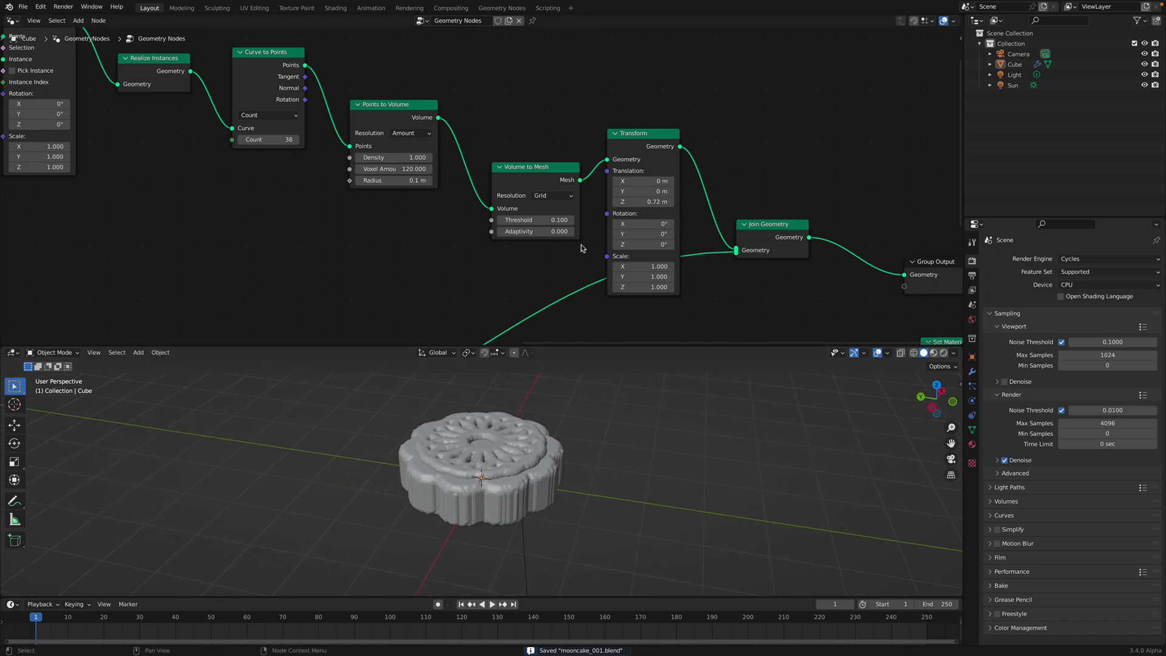
Spread out the Join Geometry, Group Output, Set Shade Smooth and Set Material nodes to make room after Join Geometry
middle_click_drag(732, 246, 463, 168)
scroll(495, 210, "down", 3)
middle_click_drag(495, 210, 393, 183)
key("g")
left_click_drag(680, 237, 746, 236)
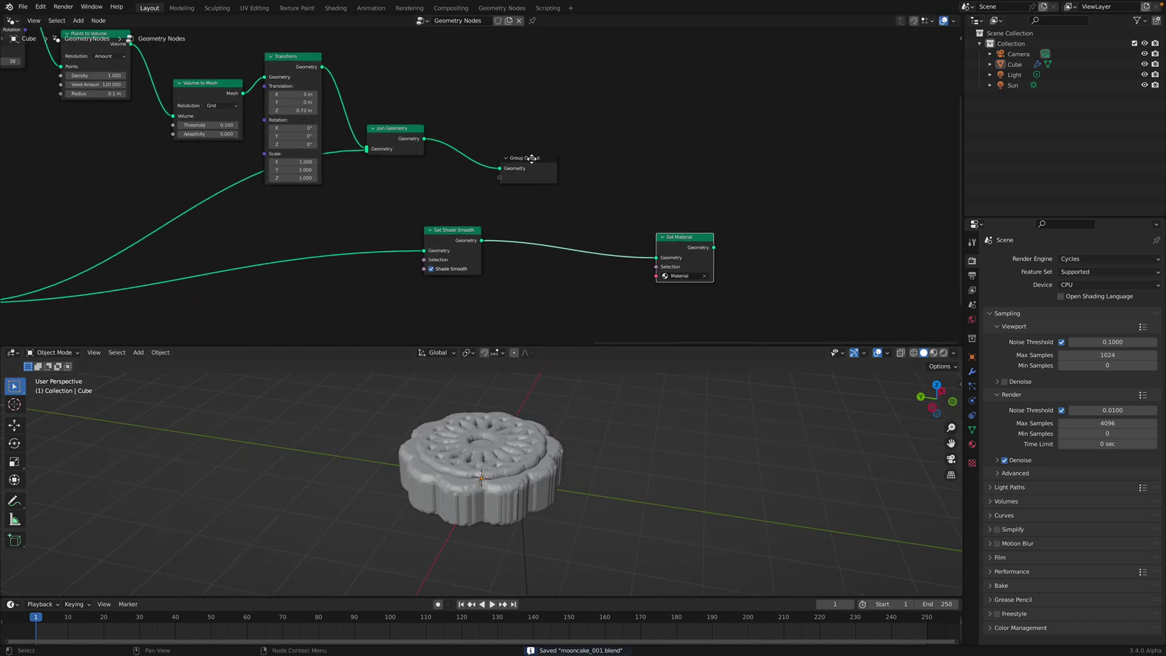
left_click_drag(516, 160, 626, 155)
left_click_drag(458, 234, 578, 240)
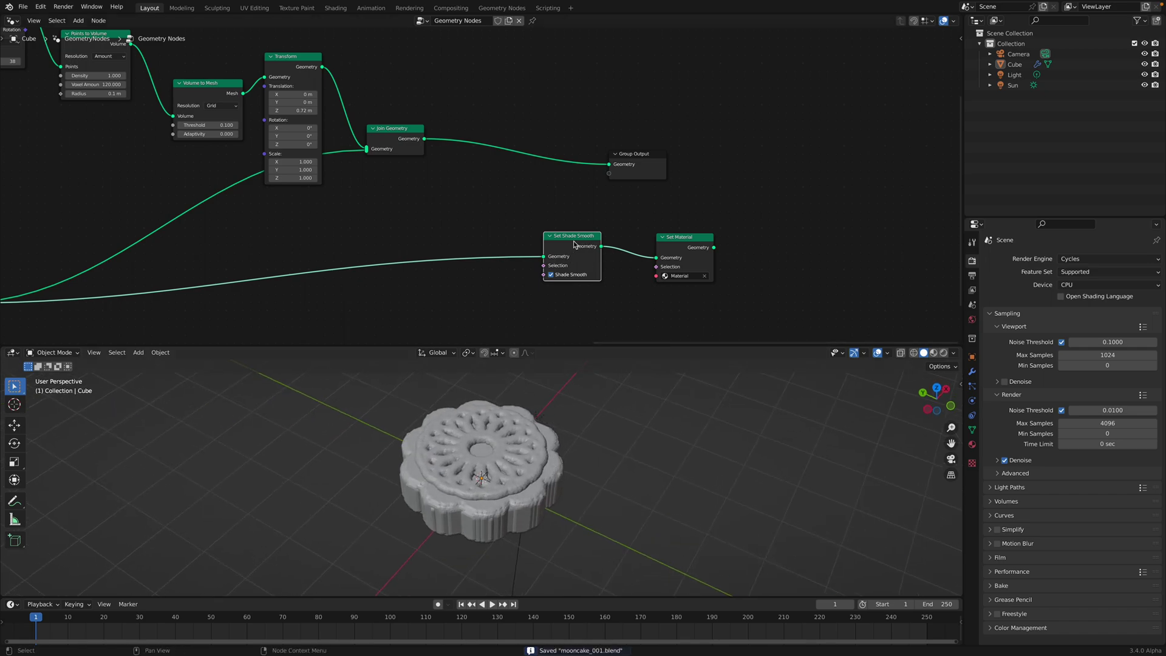
left_click_drag(574, 236, 598, 235)
left_click_drag(680, 237, 720, 239)
left_click_drag(648, 154, 727, 133)
middle_click_drag(499, 159, 629, 160)
left_click_drag(539, 130, 562, 164)
middle_click_drag(632, 157, 571, 152)
Insert a Mesh Boolean node between Join Geometry and the Group Output
key("shift+a")
type("bool")
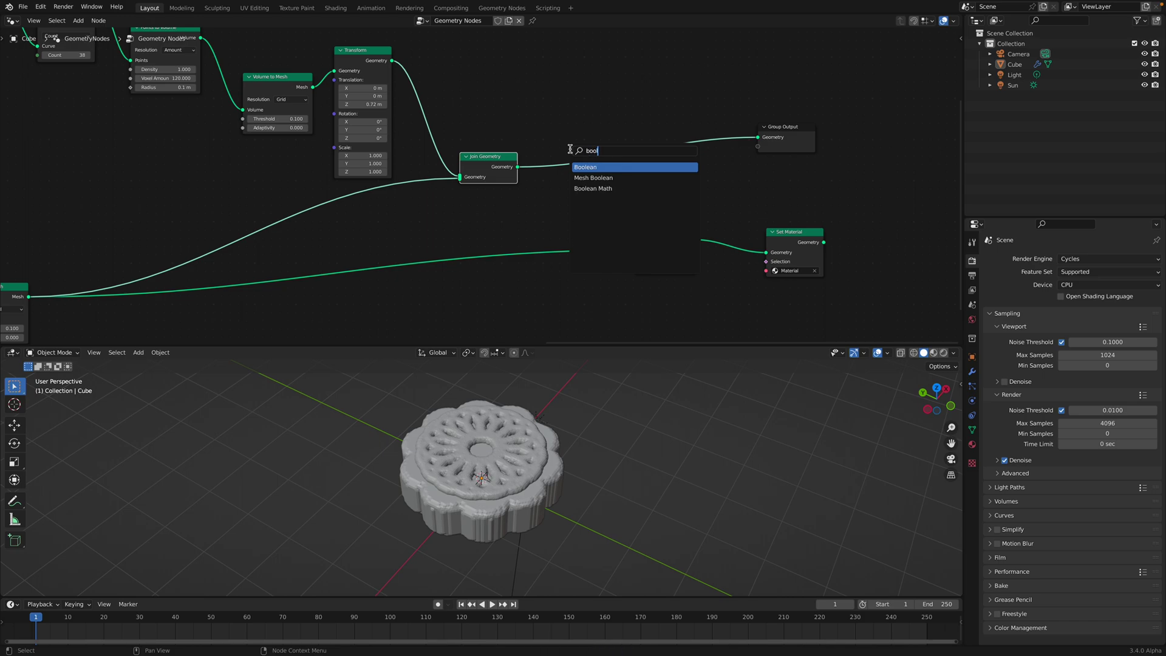
key("Down")
key("Return")
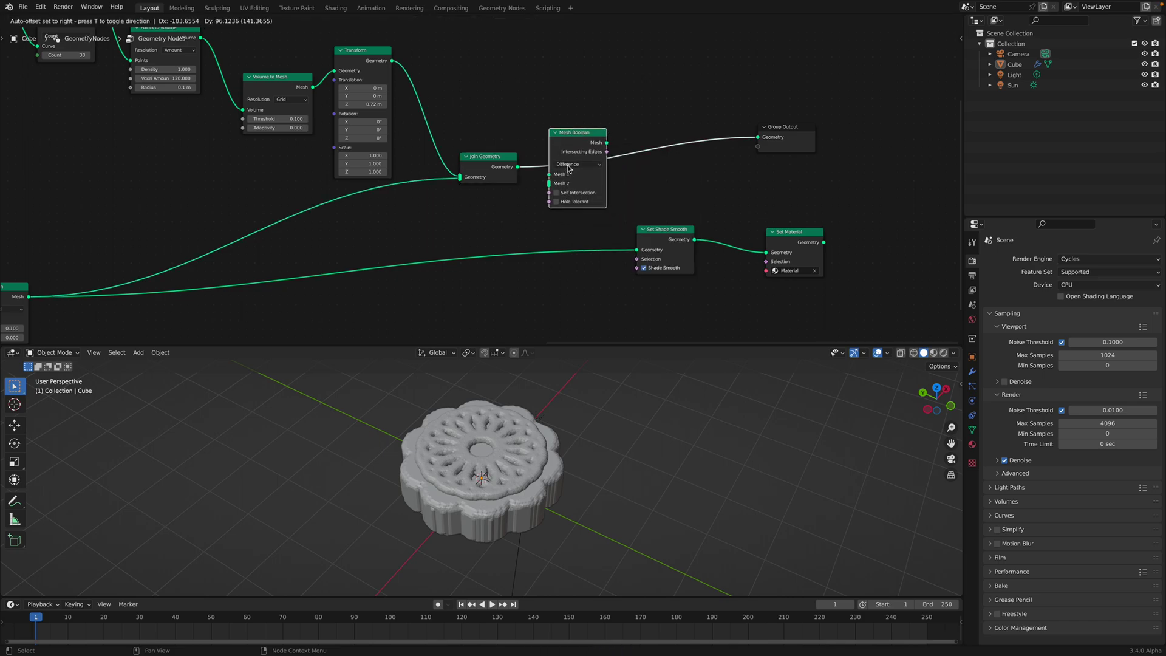
left_click(492, 452)
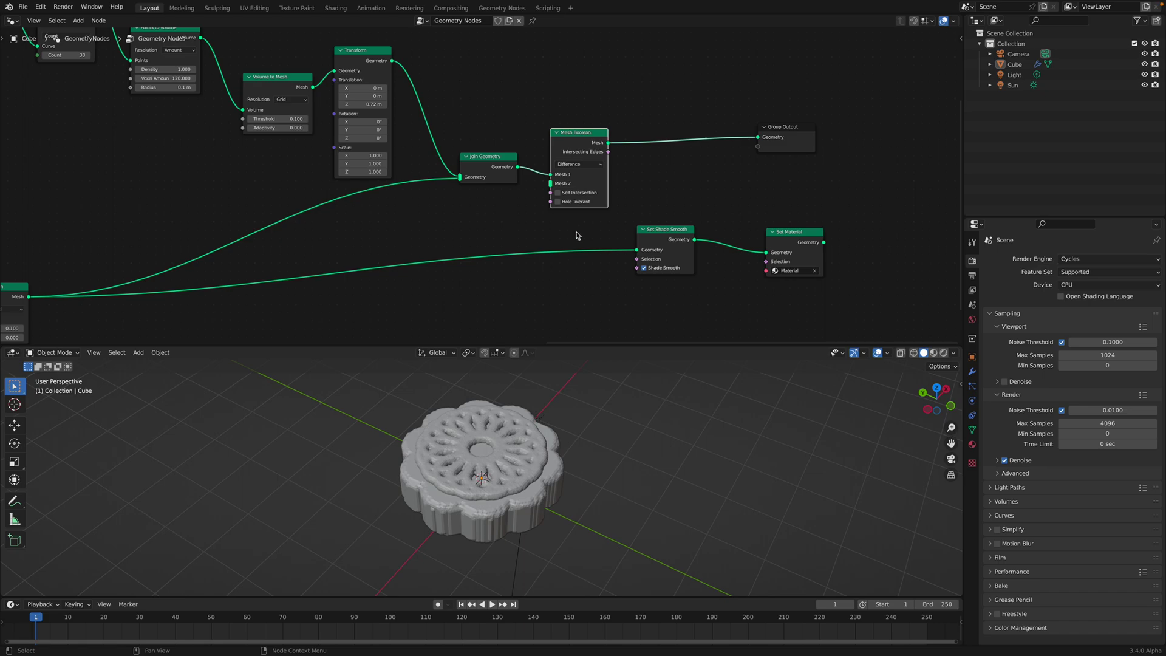
Set the Mesh Boolean to Union with Hole Tolerant enabled, relink Join Geometry into it and save the file
left_click(581, 164)
left_click(577, 183)
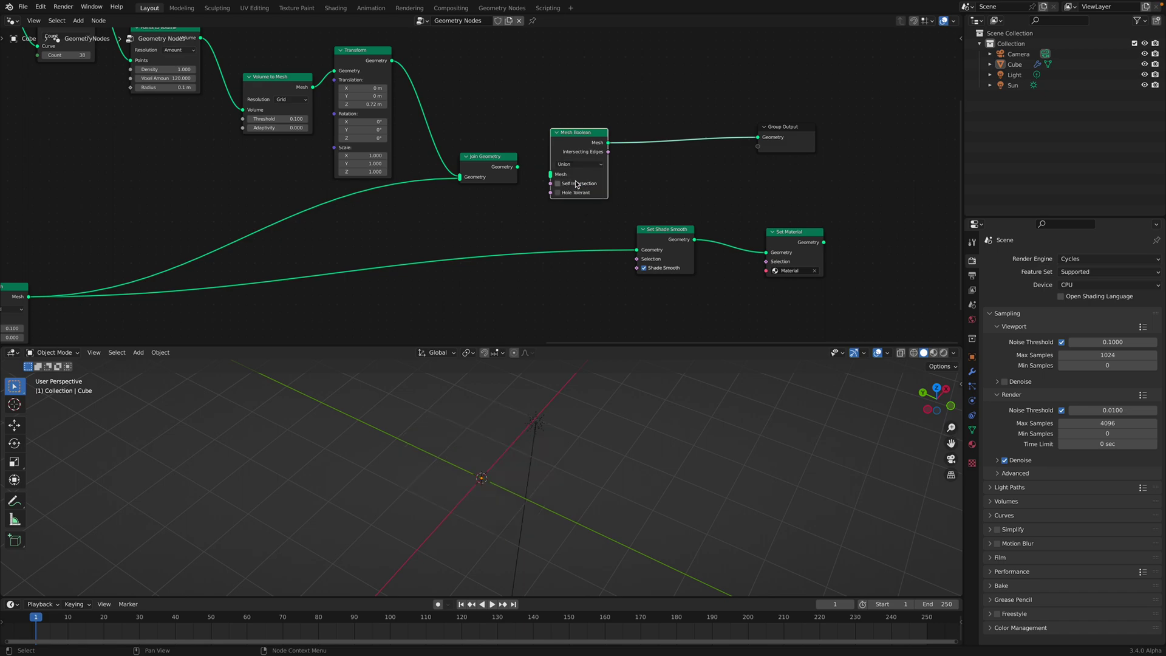
left_click_drag(519, 168, 551, 177)
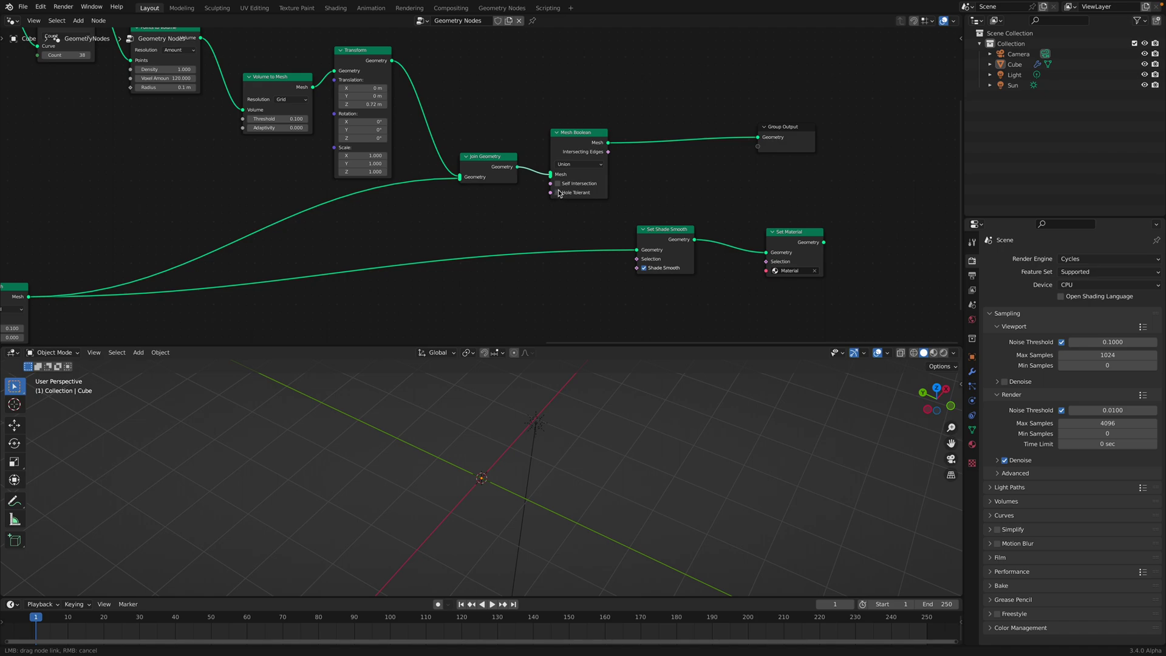
left_click_drag(559, 193, 560, 192)
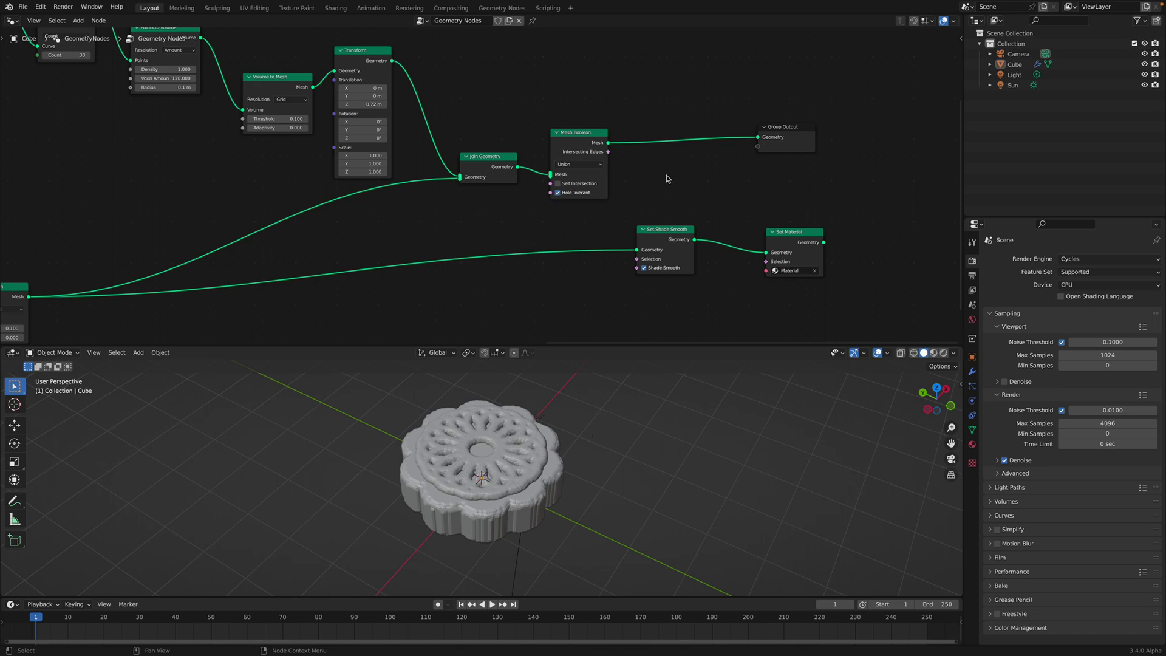
middle_click_drag(666, 178, 601, 181)
key("ctrl+s")
Insert a Mesh to Volume node between Mesh Boolean and the Group Output
key("shift+a")
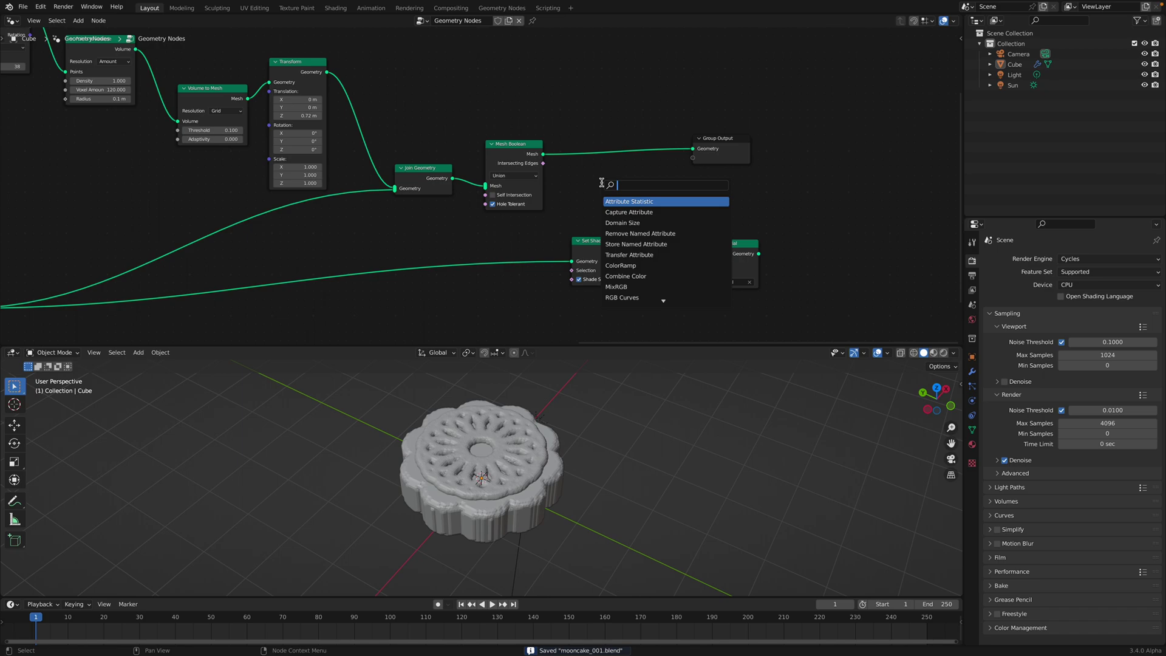
type("mesh to vol")
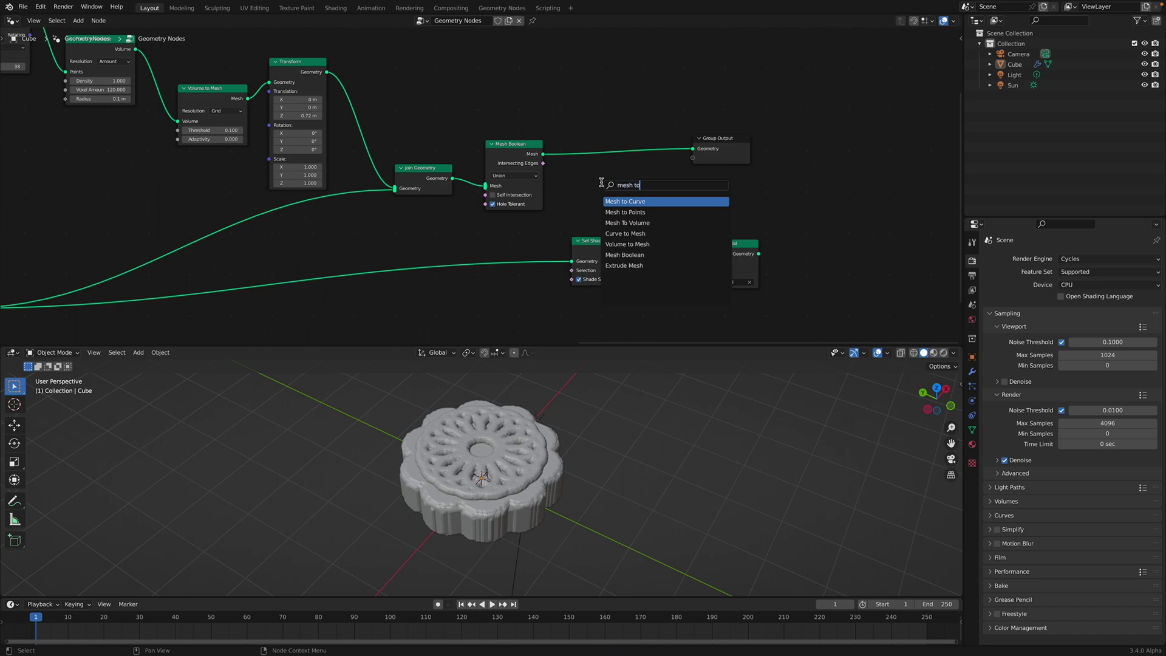
key("Return")
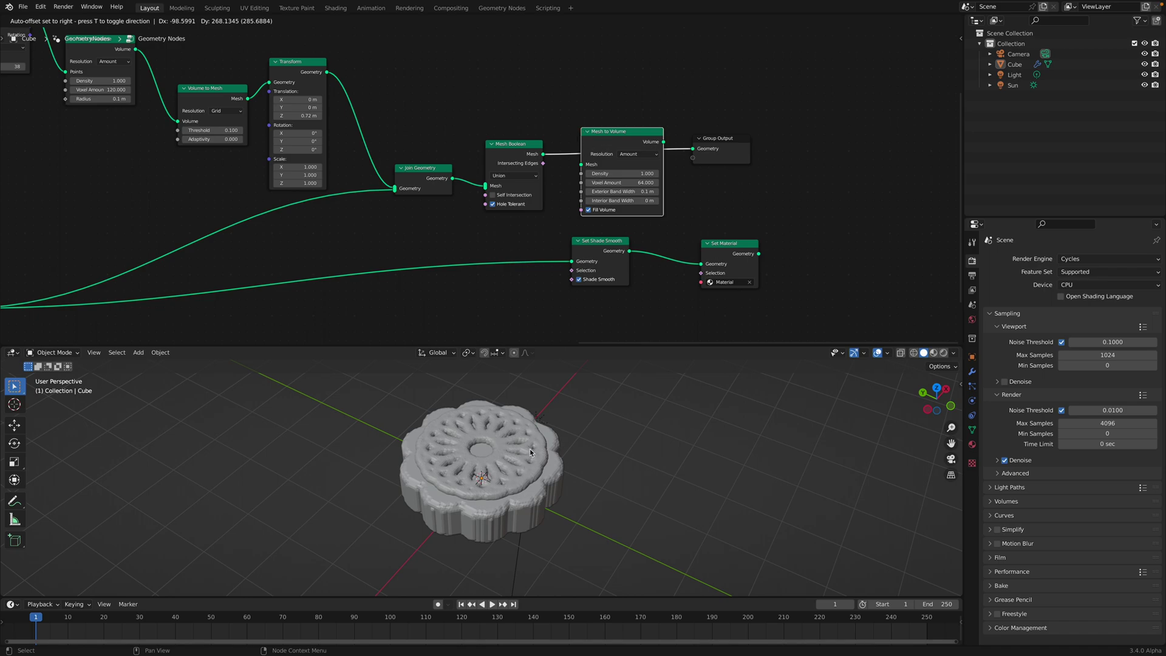
Switch to the browser and look through the mooncake emoji image results for reference
key("ctrl+Right")
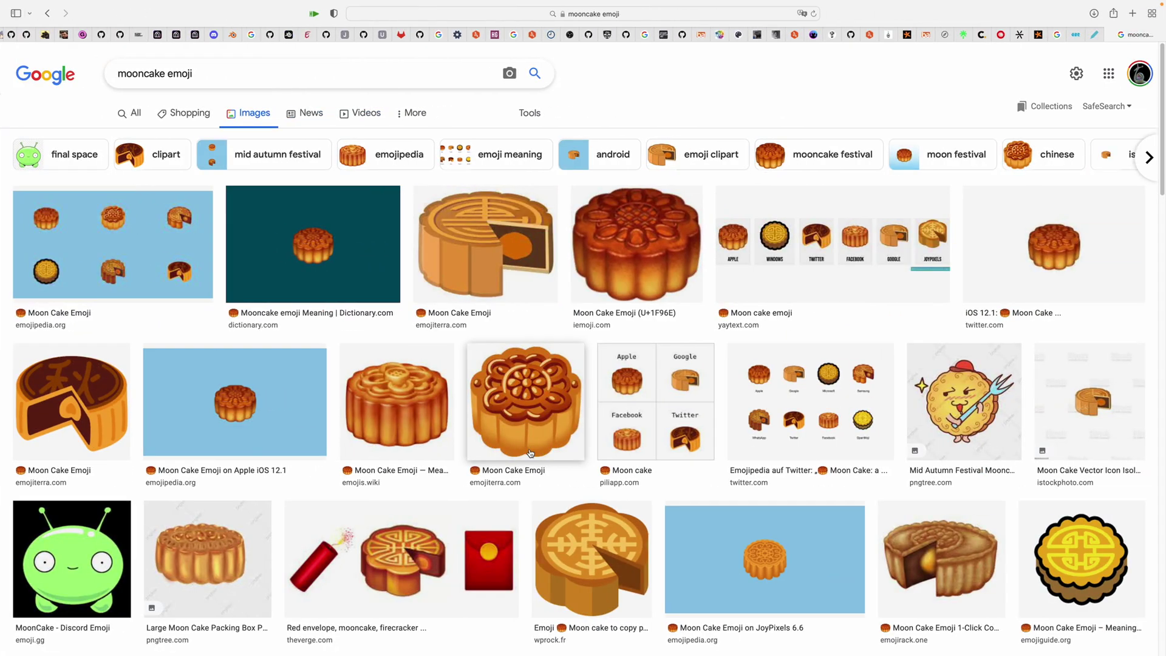
scroll(900, 401, "down", 3)
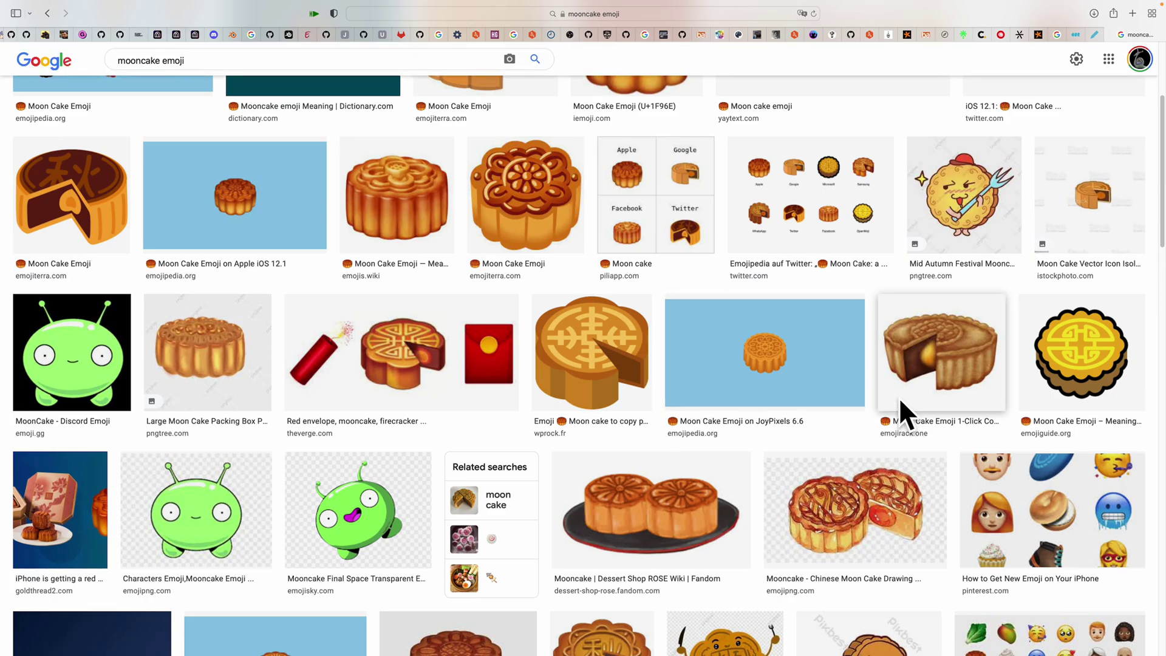
scroll(607, 463, "down", 2)
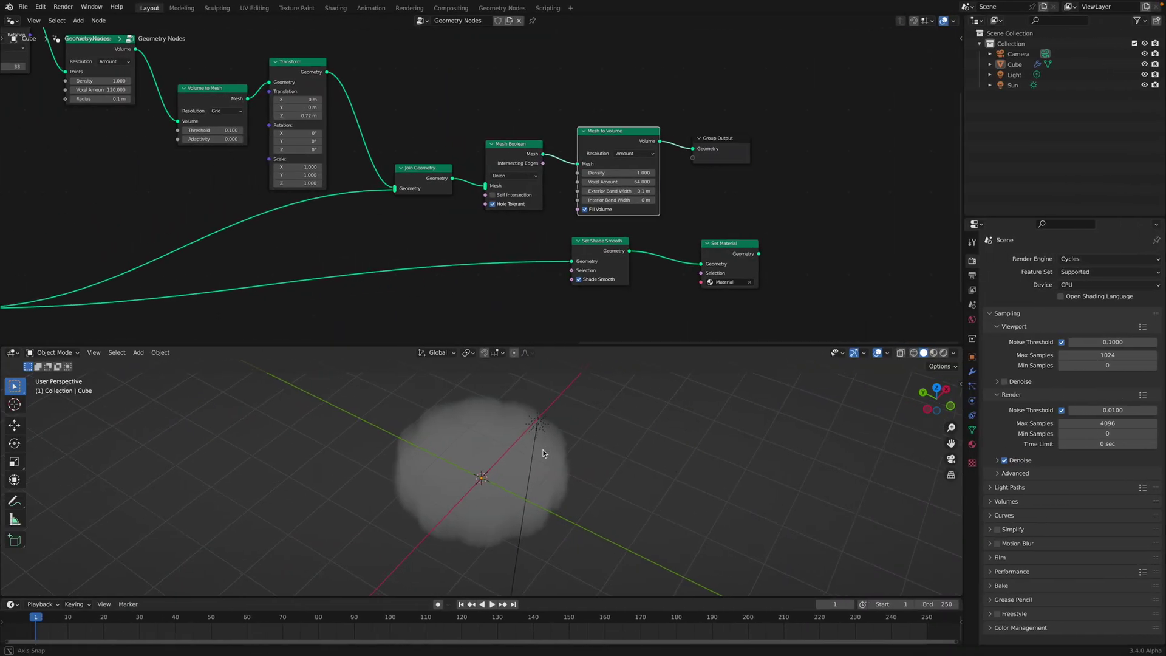
Insert a Volume to Mesh node between Mesh to Volume and the Group Output
middle_click_drag(735, 138, 671, 149)
left_click(671, 148)
key("shift+a")
type("volum")
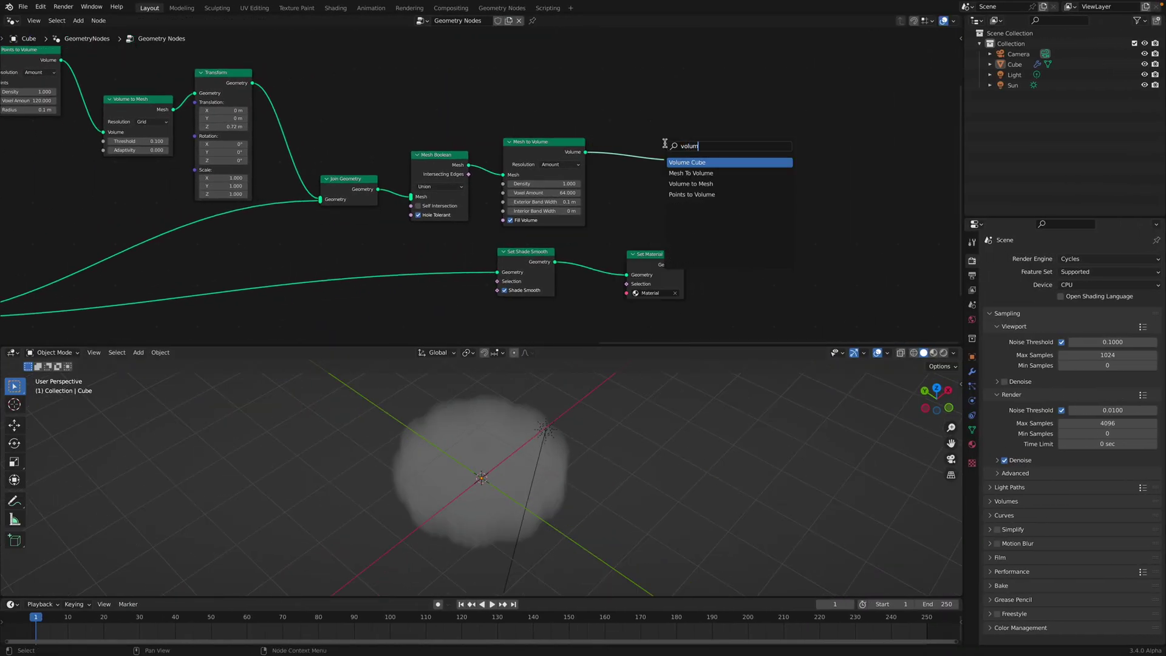
left_click(691, 184)
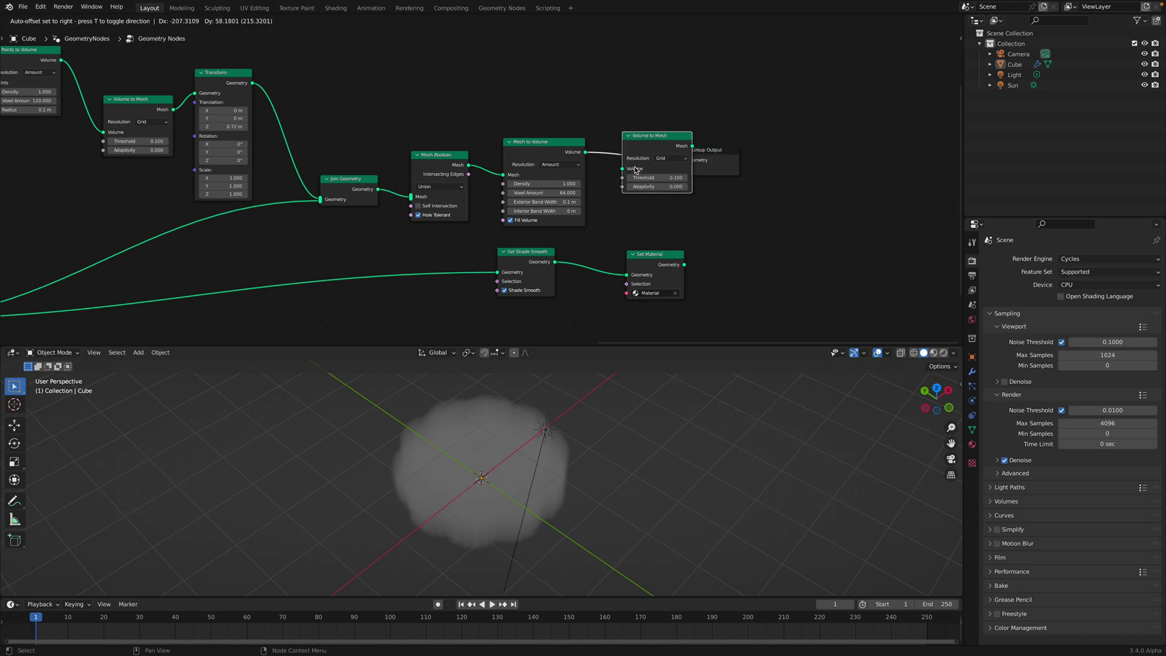
left_click(539, 398)
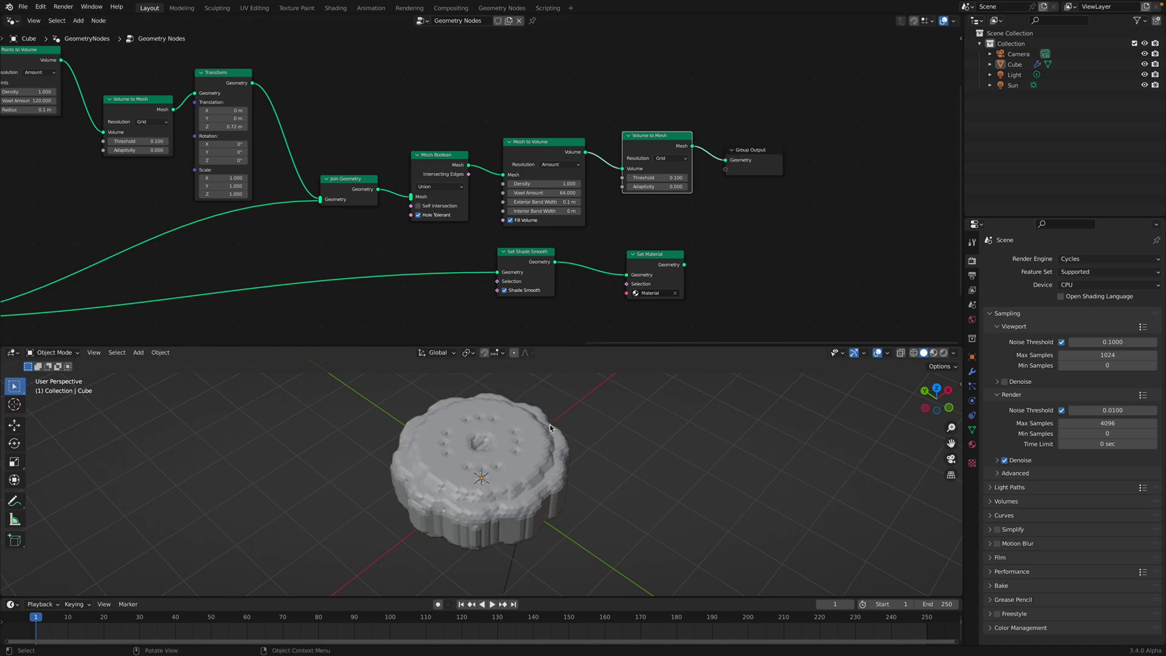
Set the Mesh to Volume node's Voxel Amount to 120 and inspect the resulting surface
middle_click_drag(547, 426, 588, 506)
scroll(481, 187, "up", 1)
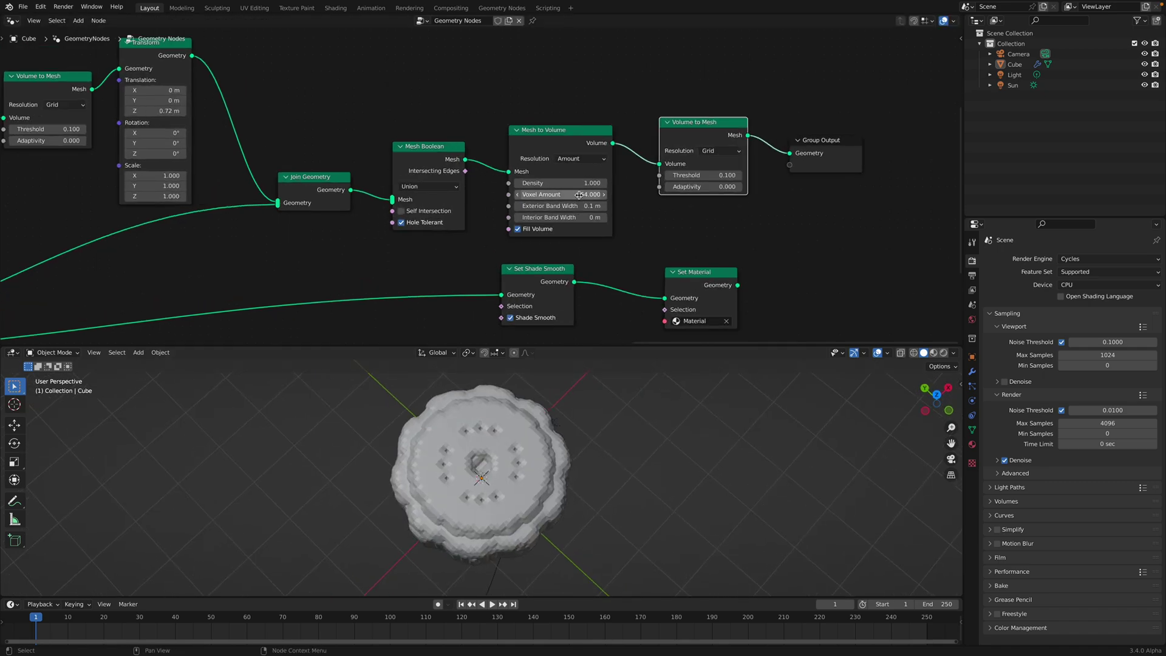
middle_click_drag(583, 425, 584, 474)
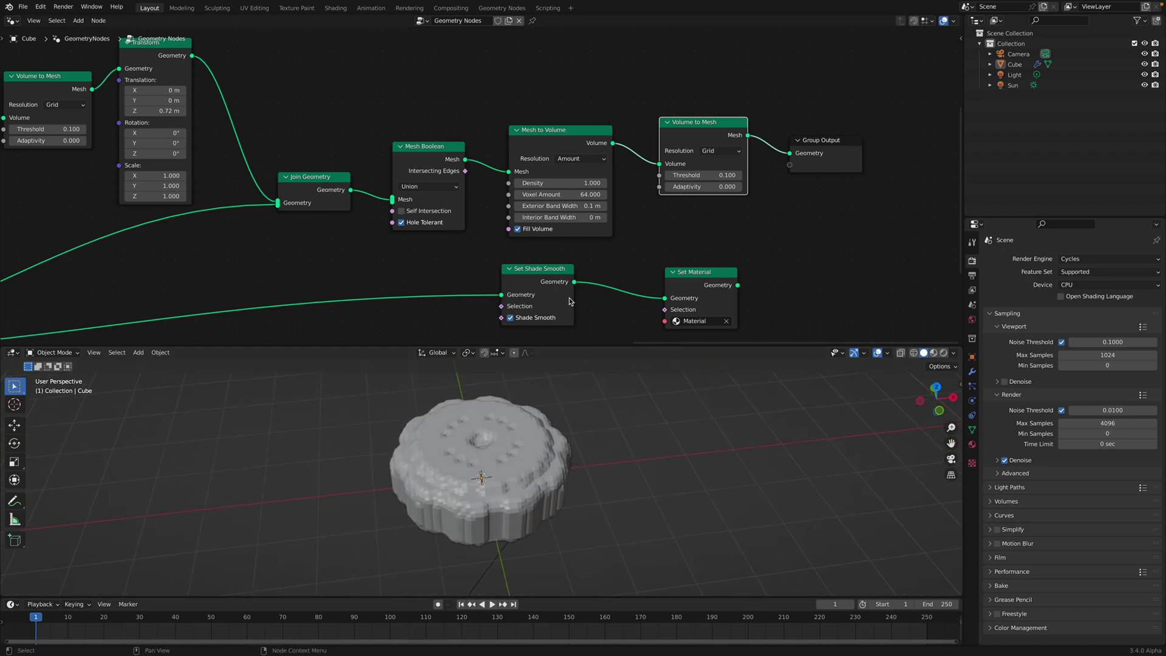
left_click(559, 195)
type("120")
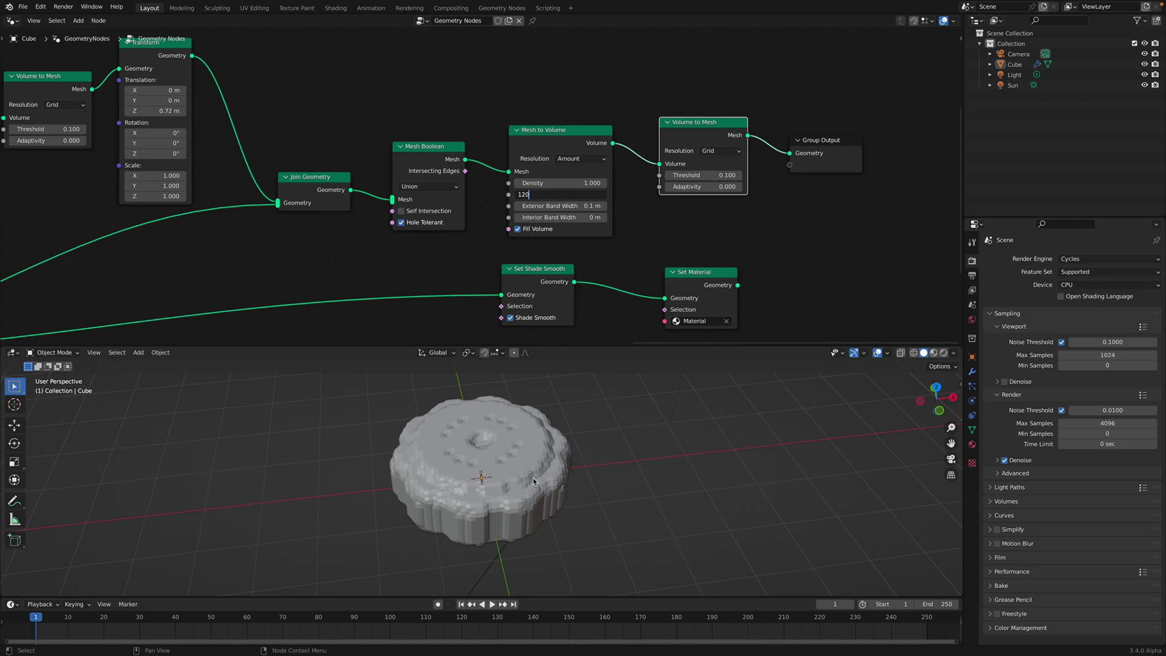
key("Return")
middle_click_drag(500, 472, 464, 453)
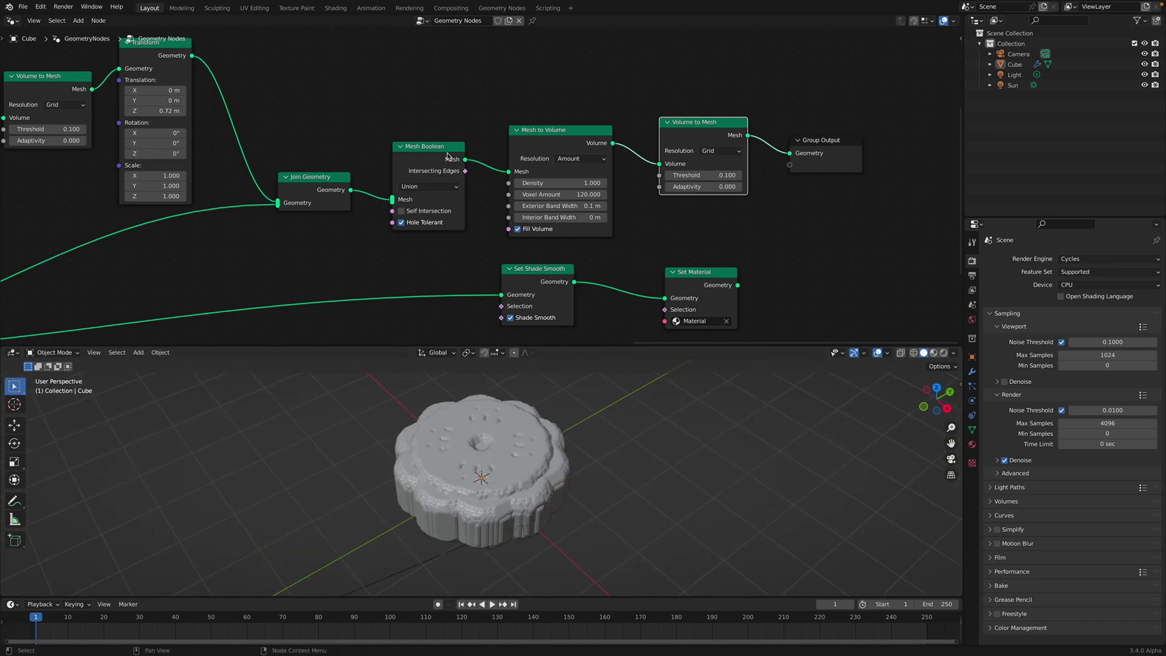
Link Join Geometry directly to the Group Output and delete the final Volume to Mesh, Mesh to Volume and Mesh Boolean nodes
left_click_drag(351, 190, 790, 153)
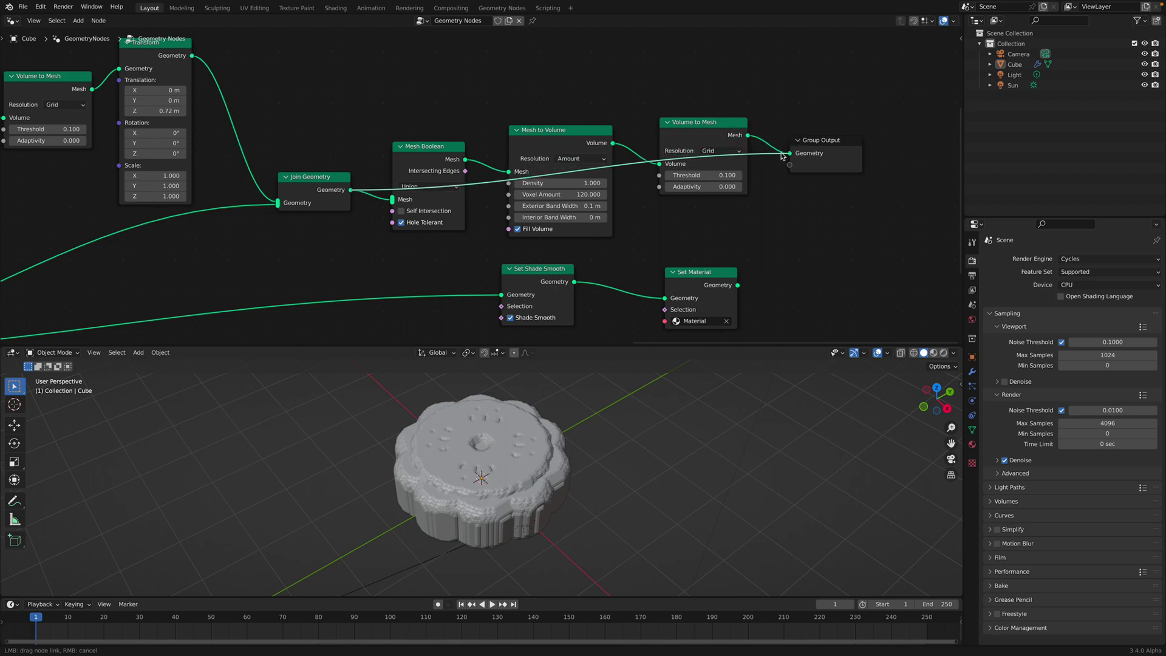
left_click(691, 141)
key("x")
left_click(574, 140)
key("x")
left_click(446, 154)
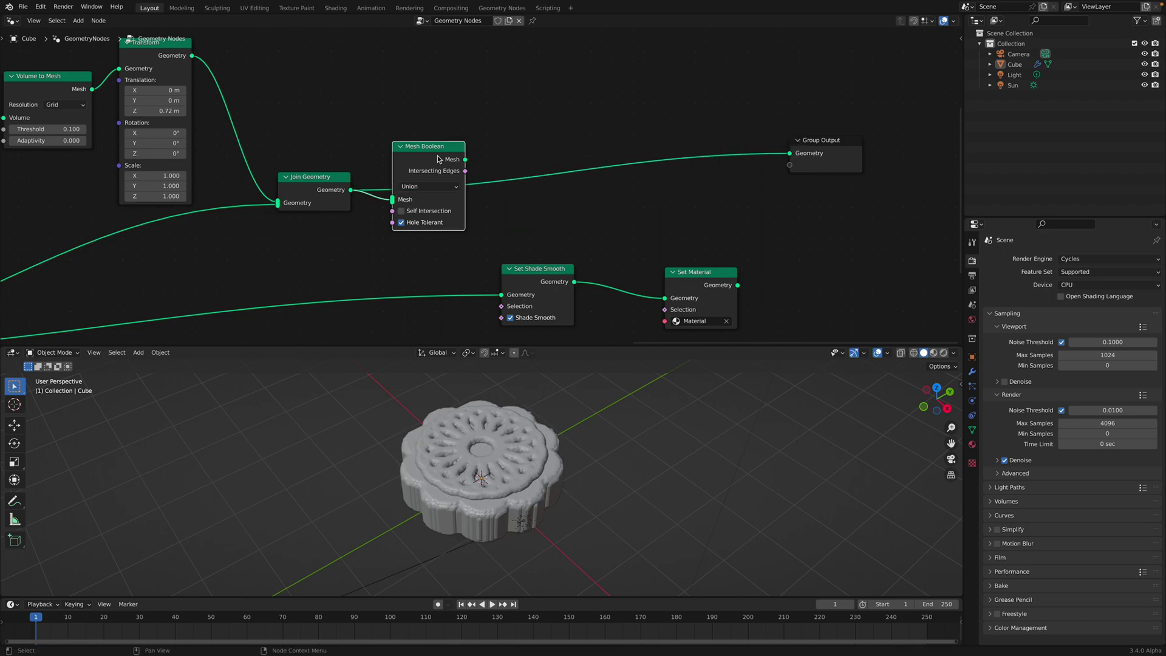
key("x")
Move the Group Output node closer to Join Geometry and save the file
left_click_drag(815, 154, 496, 179)
key("ctrl+s")
scroll(468, 177, "up", 1, "ctrl")
middle_click_drag(567, 474, 585, 490)
Set the Z scale of the Transform node before Join Geometry to 0.5 and save the file
scroll(532, 440, "up", 2)
middle_click_drag(230, 215, 336, 203)
left_click(289, 184)
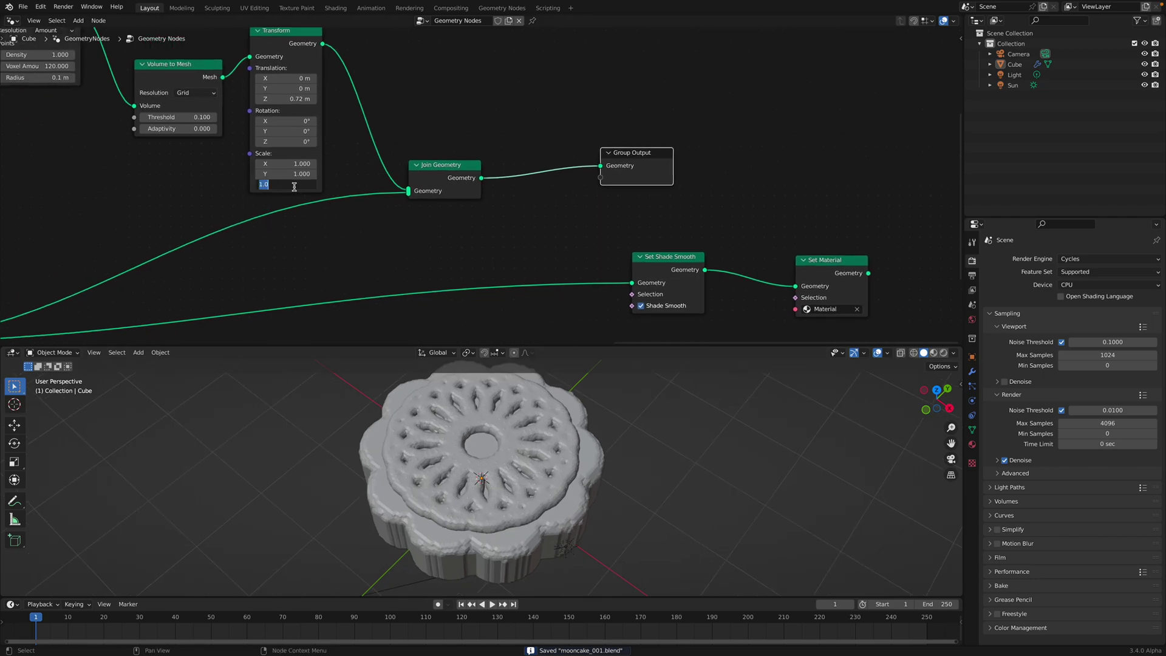
key("BackSpace")
type("0.5")
key("Return")
middle_click_drag(571, 407, 641, 441)
mouse_move(620, 489)
middle_mouse_down()
mouse_move(615, 453)
mouse_move(602, 489)
middle_mouse_up()
key("ctrl+s")
Set the circle pattern's Resample Curve Count to 12 and save the file
middle_click_drag(197, 155, 489, 226)
scroll(467, 220, "up", 1)
scroll(468, 220, "down", 1)
middle_click_drag(232, 145, 659, 246)
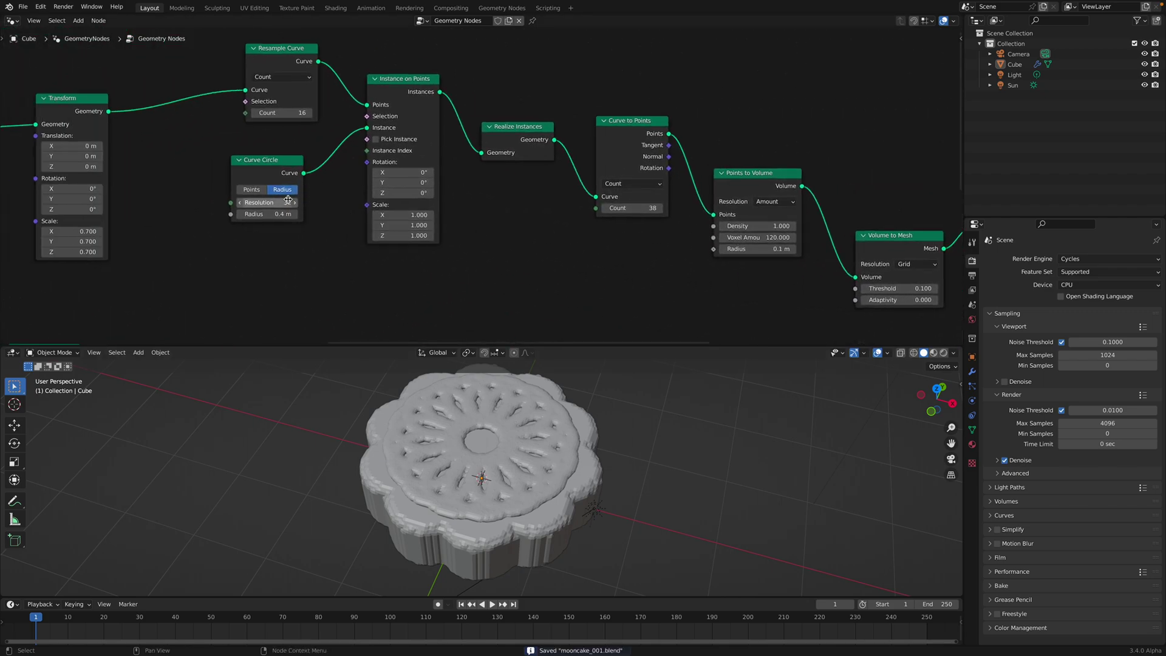
middle_click_drag(283, 201, 304, 210)
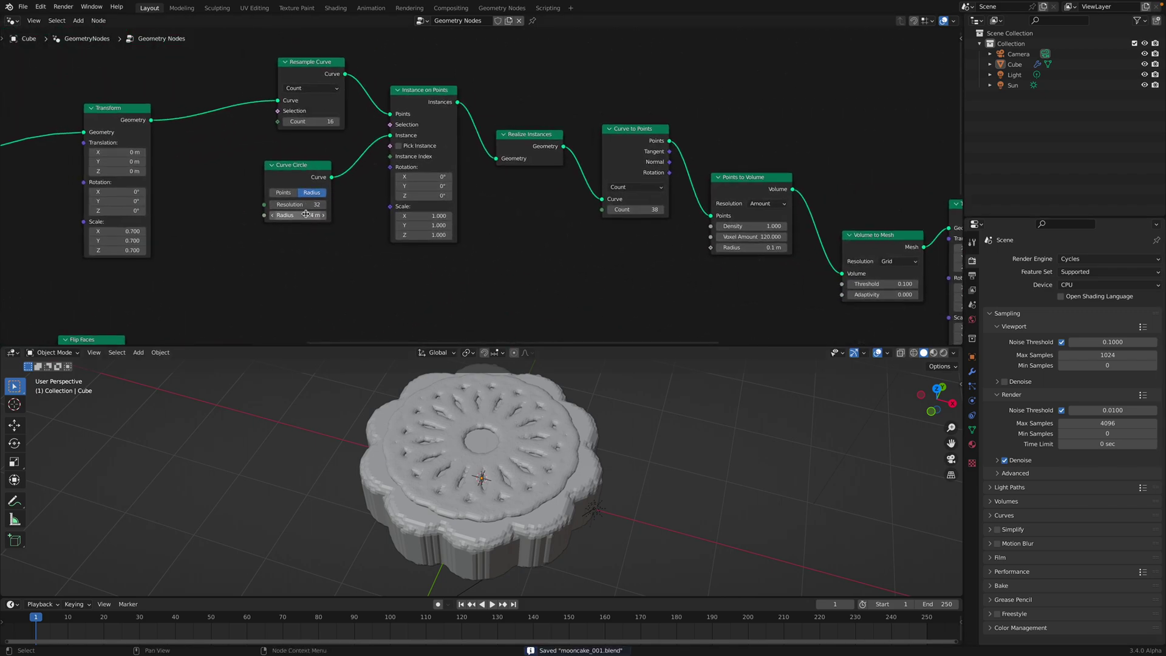
mouse_move(298, 215)
left_mouse_down()
mouse_move(267, 215)
mouse_move(328, 215)
mouse_move(298, 215)
left_mouse_up()
left_click(310, 122)
type("12")
key("Return")
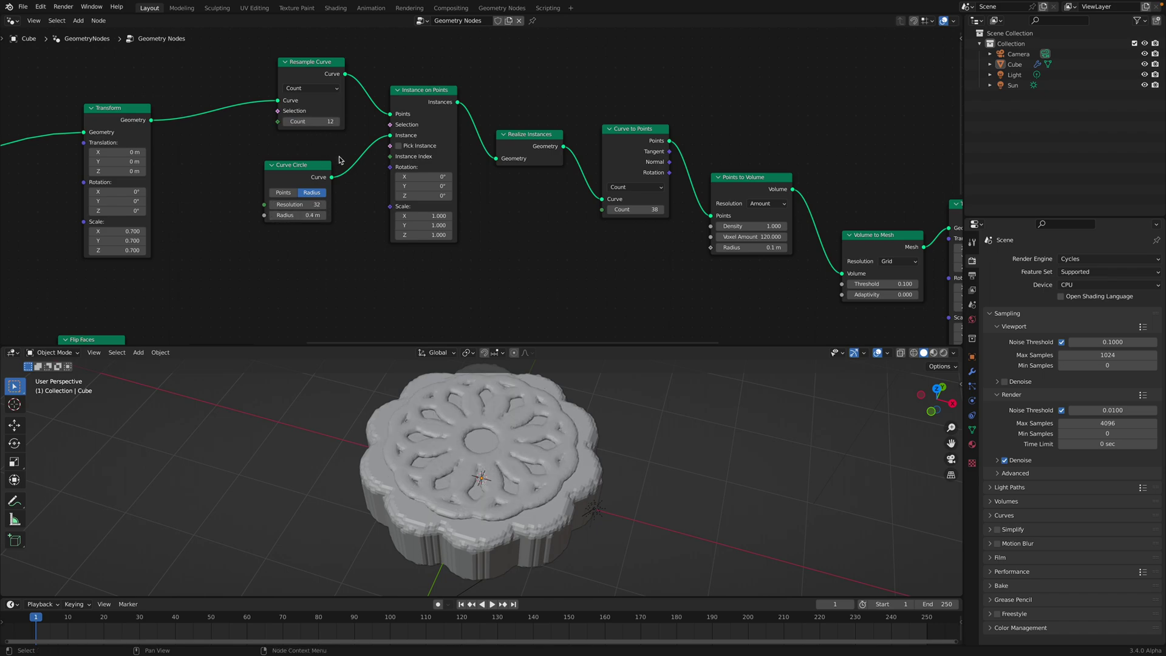
middle_click_drag(592, 473, 699, 429)
key("ctrl+s")
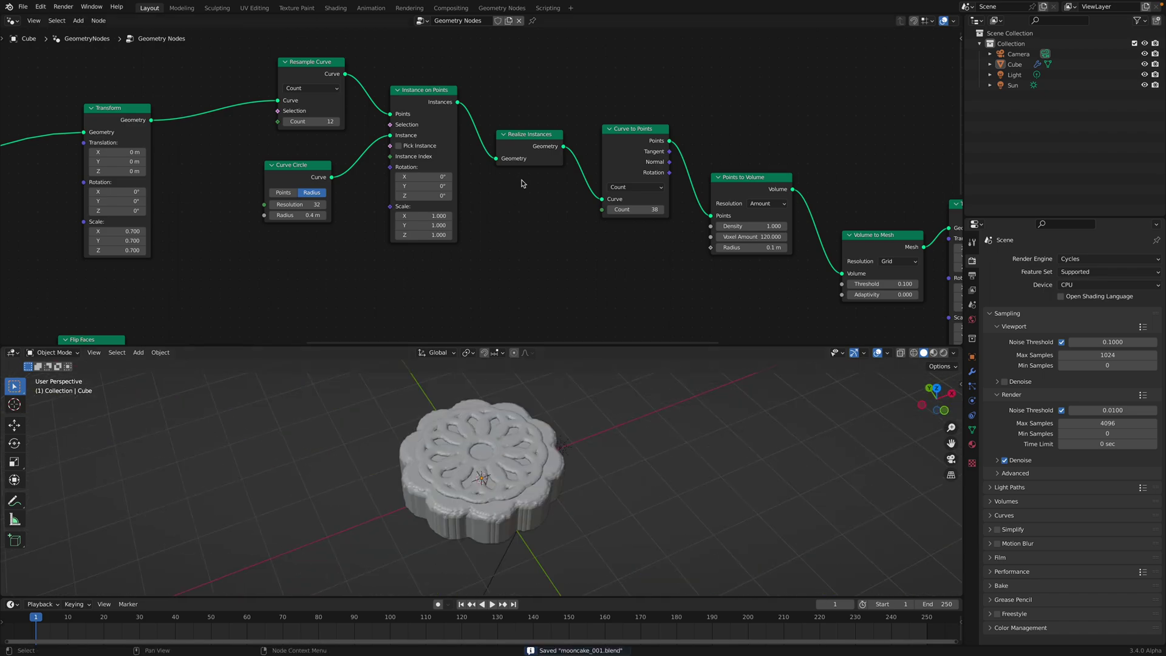
View the whole node tree, switch to the browser and examine the top patterns in the mooncake emoji images
scroll(558, 219, "down", 6)
scroll(558, 218, "up", 2)
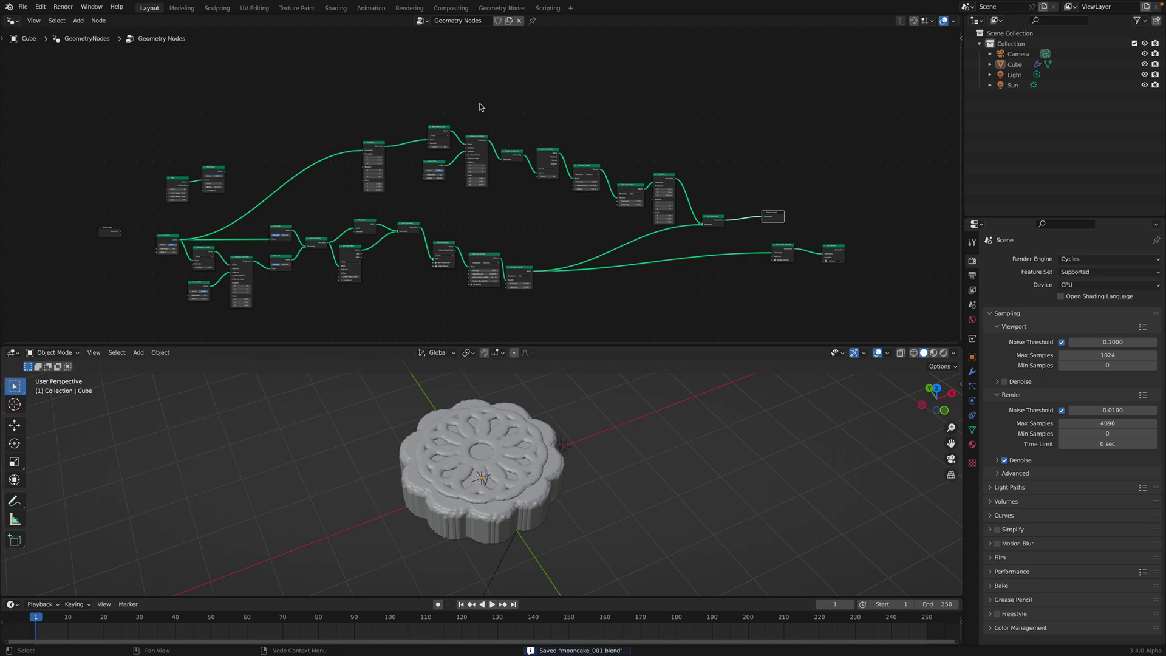
left_click(497, 20)
key("ctrl+Right")
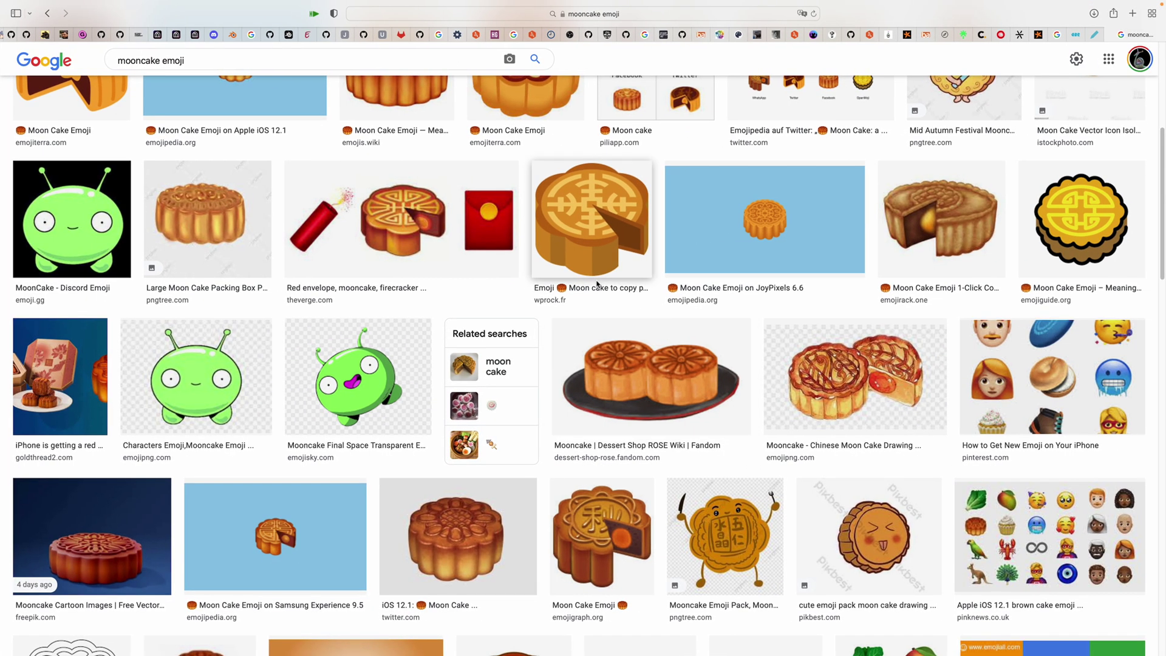
scroll(584, 246, "up", 3)
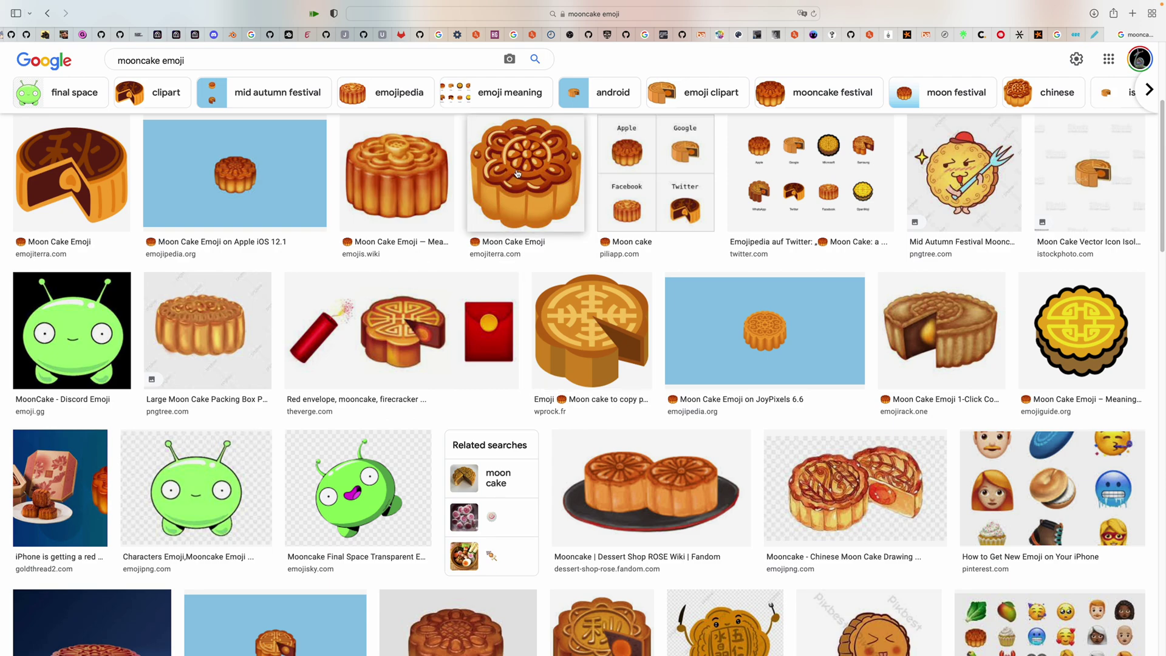
Browse the mooncake emoji image results for other top patterns and open the photo of five coloured mooncakes with molded characters
scroll(525, 200, "up", 2)
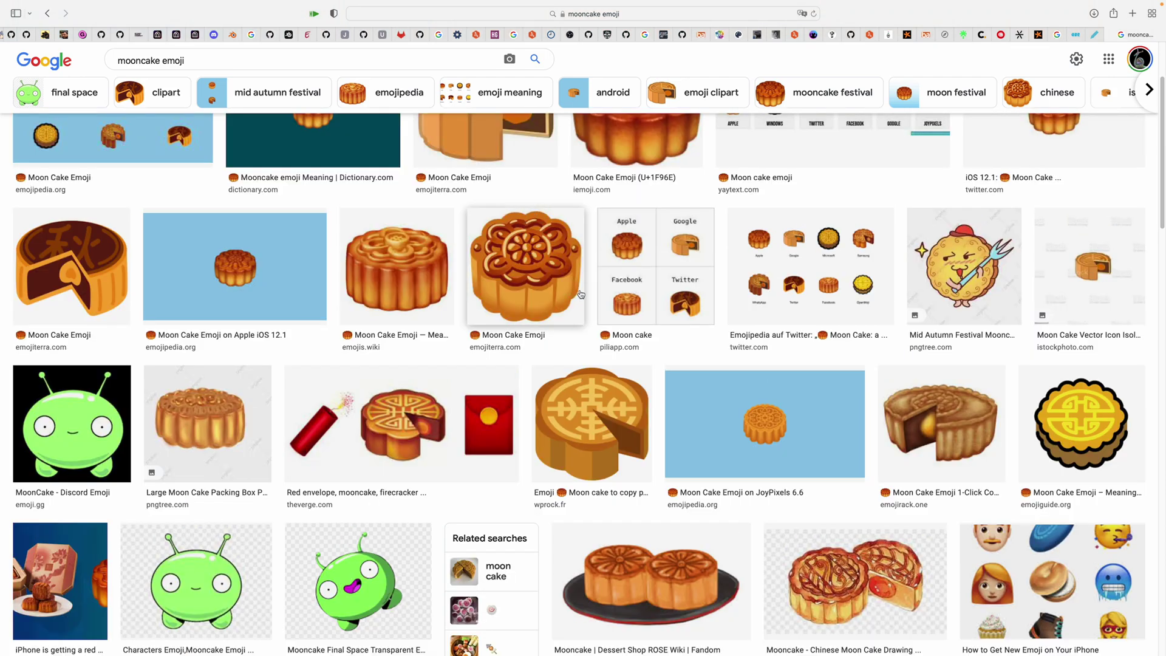
scroll(839, 446, "down", 5)
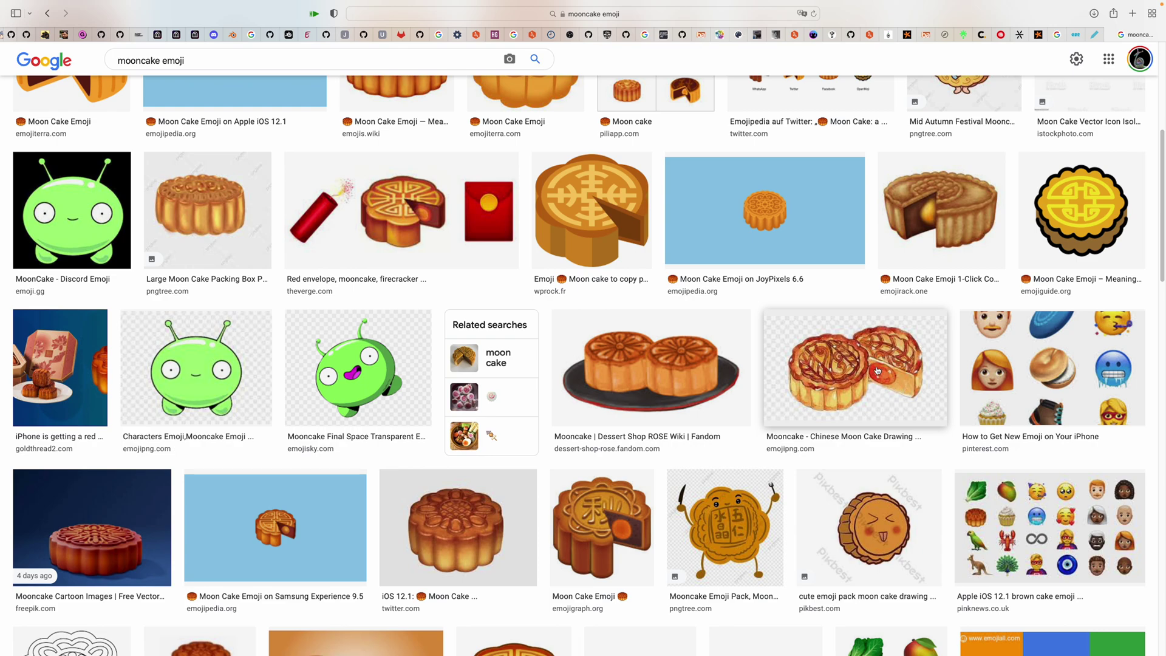
scroll(847, 491, "down", 5)
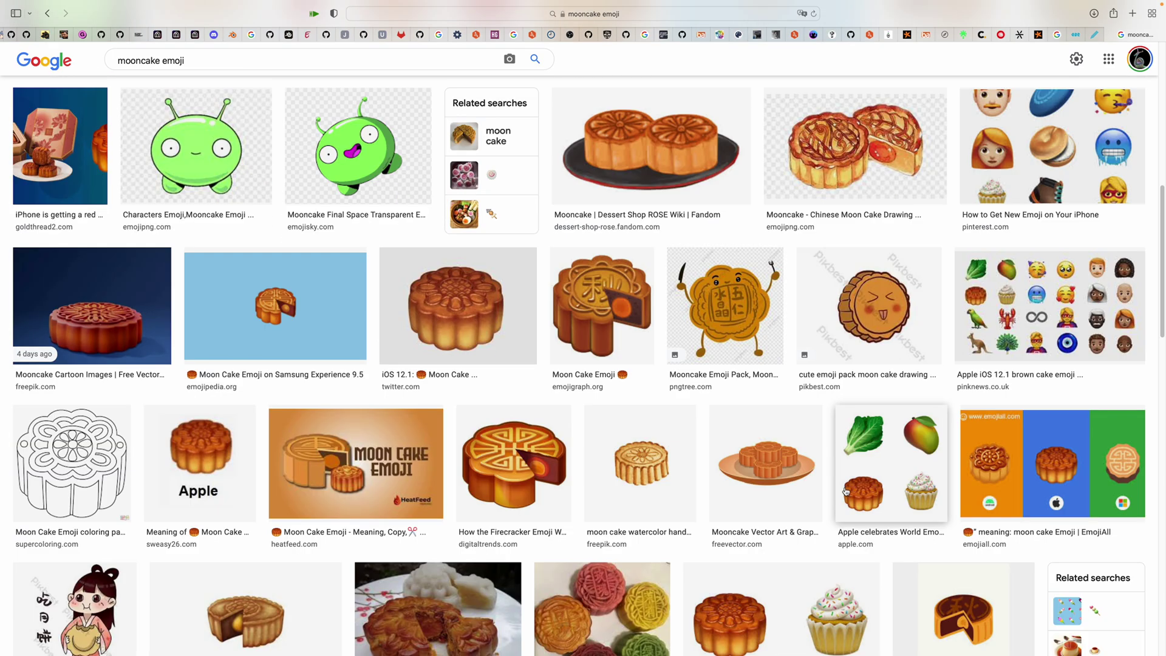
scroll(846, 491, "down", 5)
left_click(605, 446)
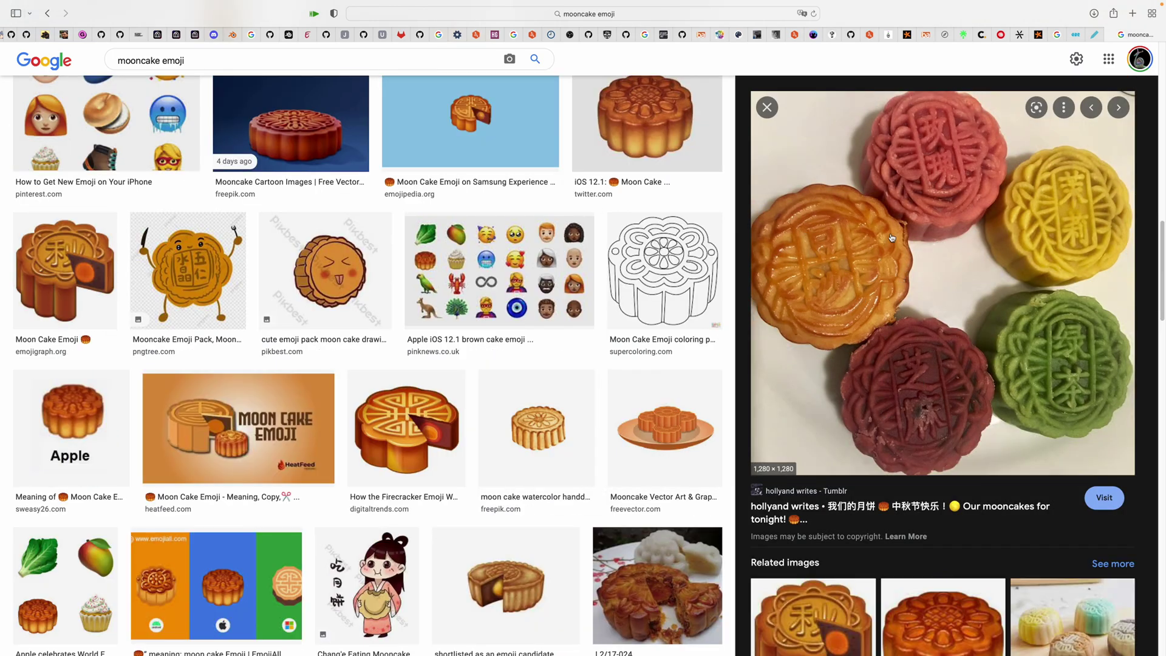
scroll(613, 313, "down", 1)
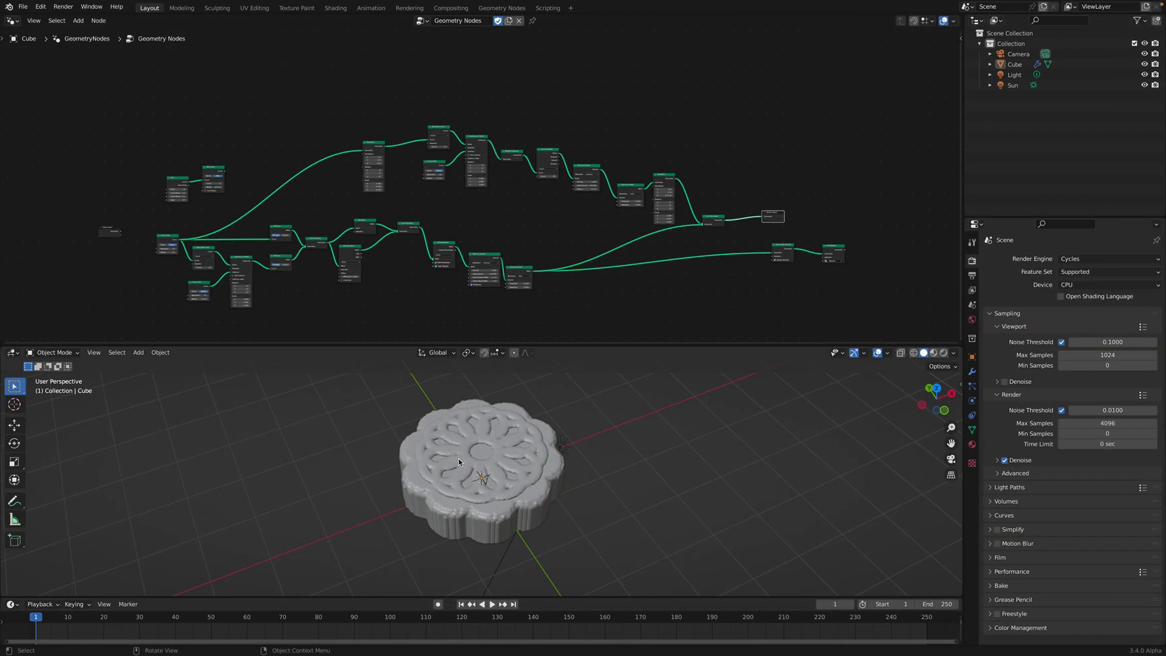
Switch back to Blender and examine the mooncake's raised top pattern, scalloped side and complete node tree
scroll(458, 458, "up", 3)
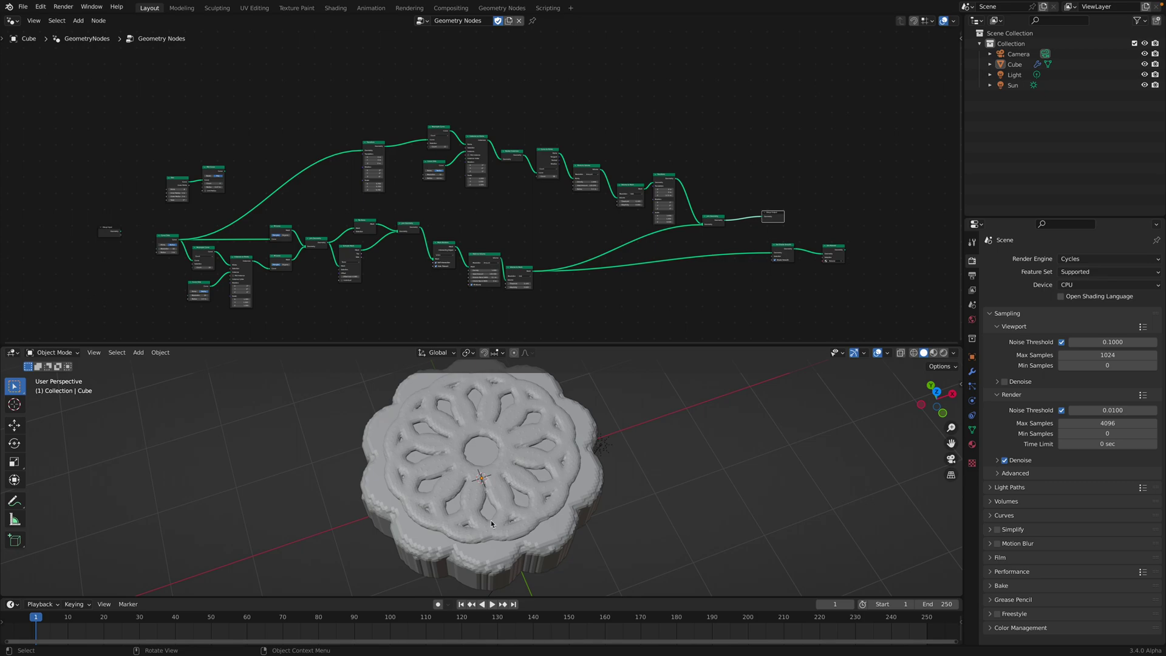
scroll(541, 501, "down", 3)
middle_click_drag(540, 500, 486, 486)
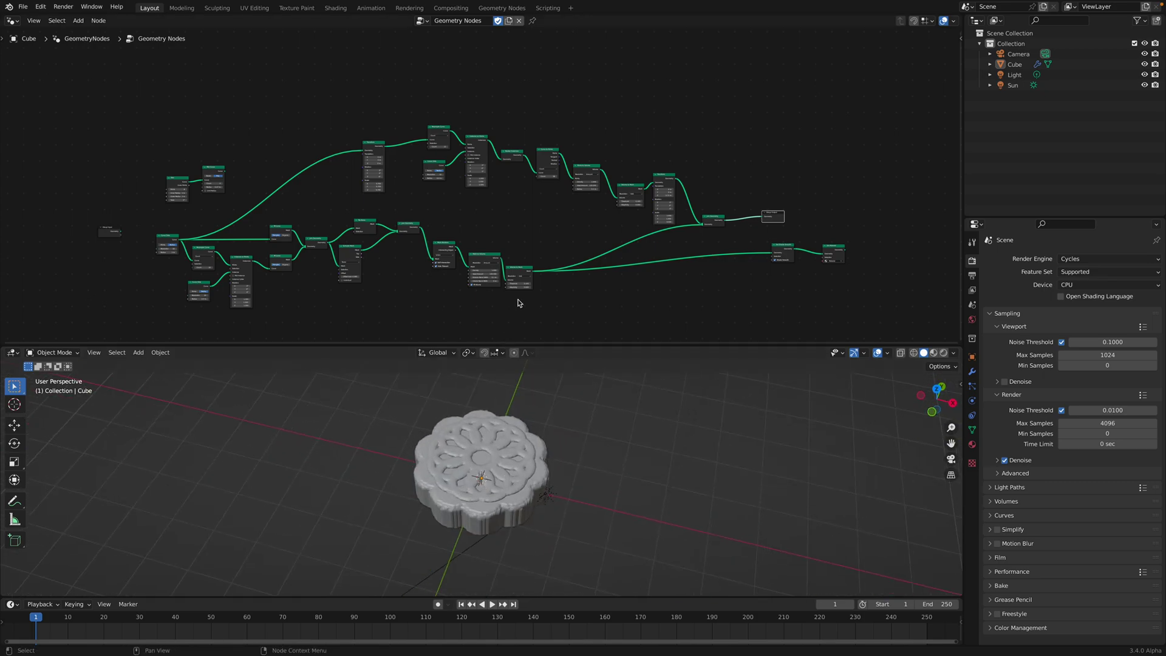
scroll(426, 155, "up", 3)
scroll(584, 188, "down", 3)
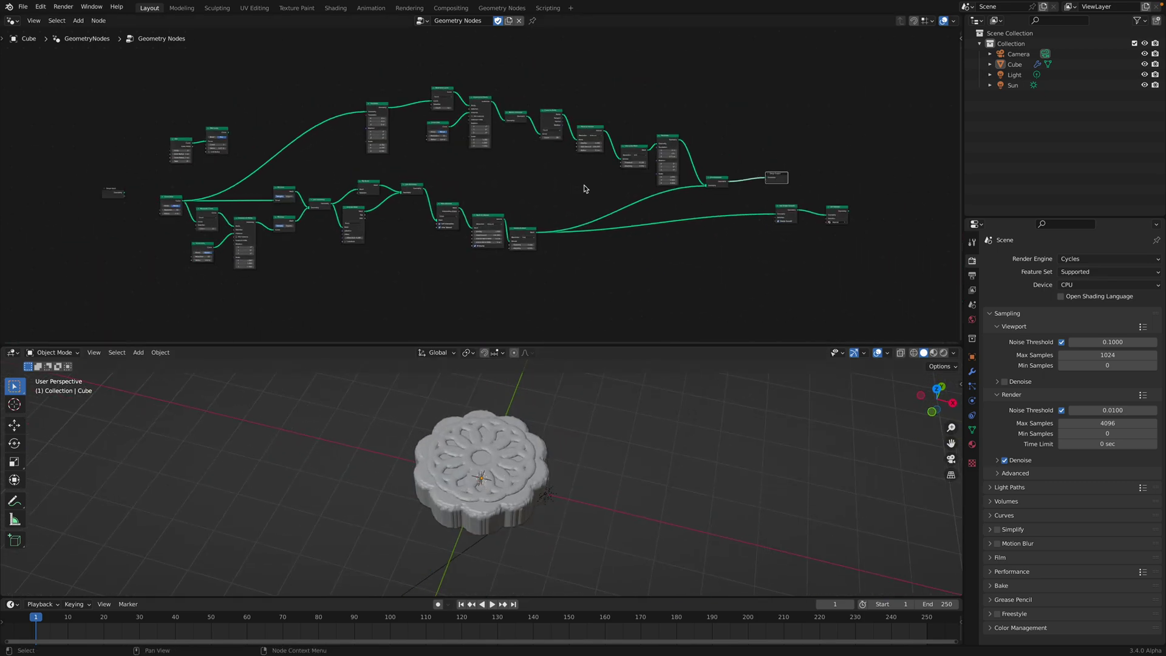
middle_click_drag(585, 189, 567, 181)
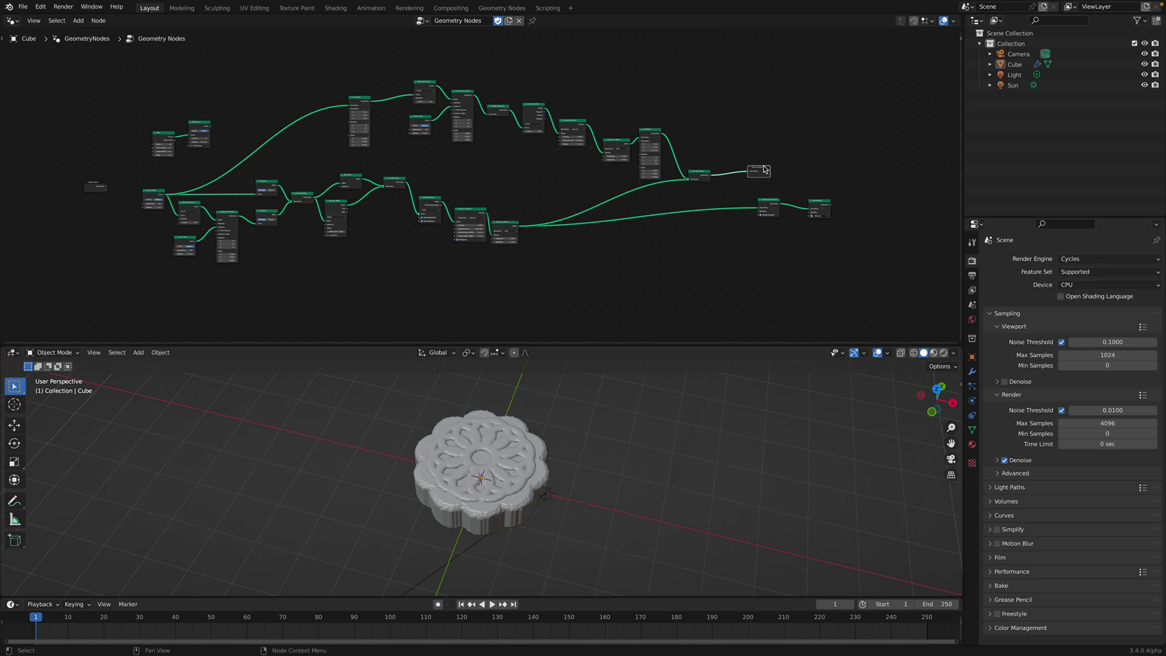
mouse_move(931, 10)
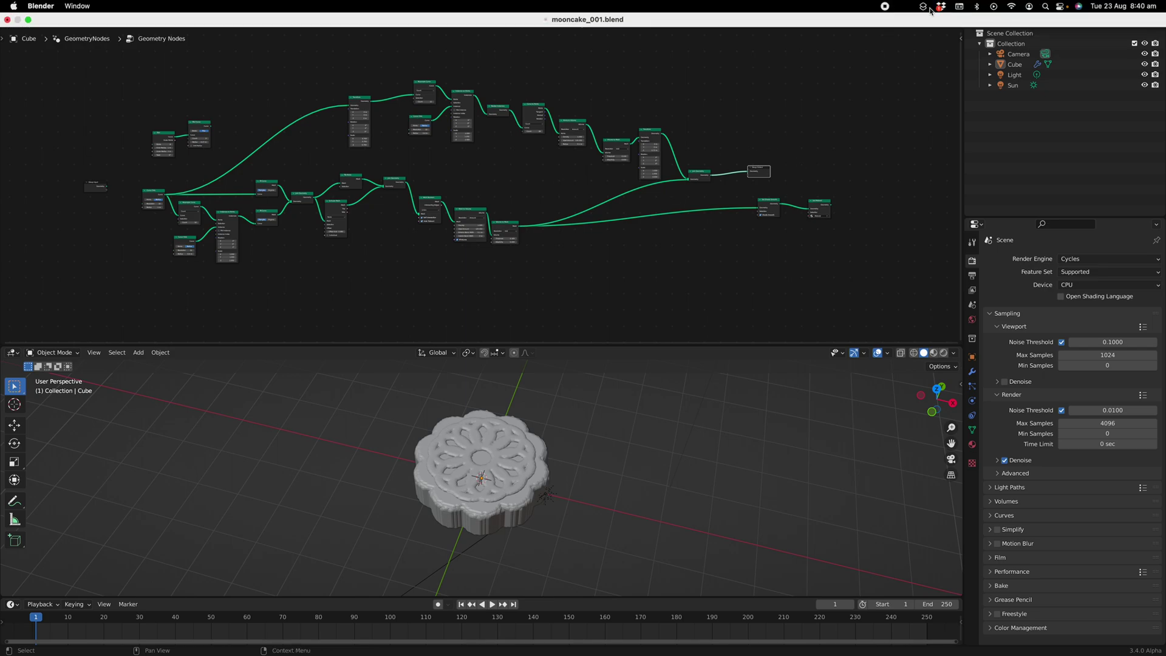